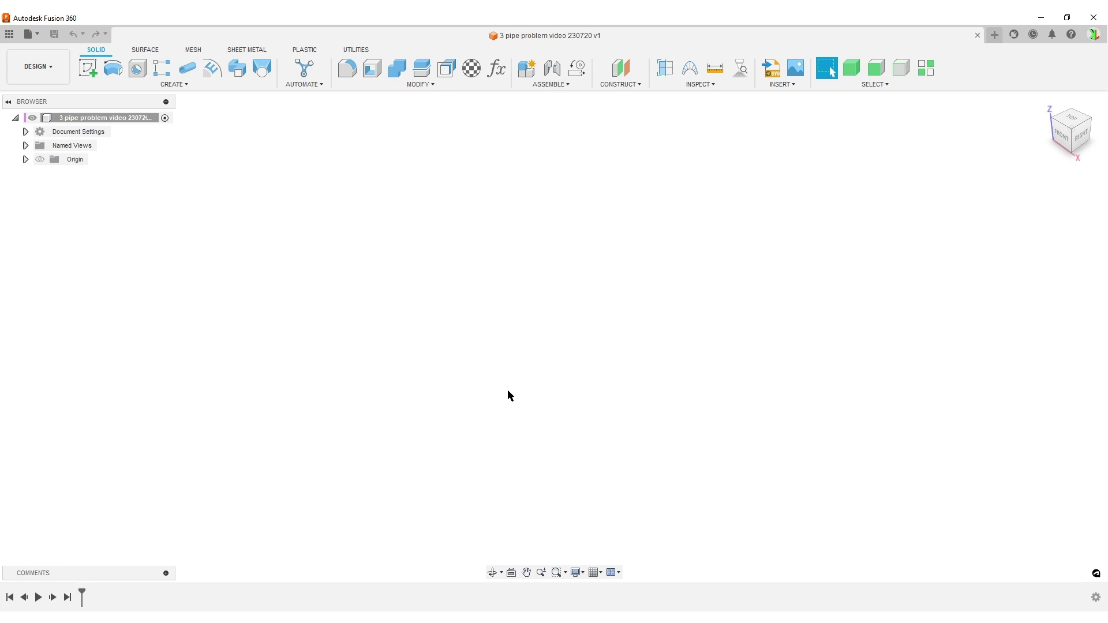
- In Windows Photos, flip between the white pipe tee photo and the Y-shaped pipe screenshot, zooming in and out
key("alt+Tab")
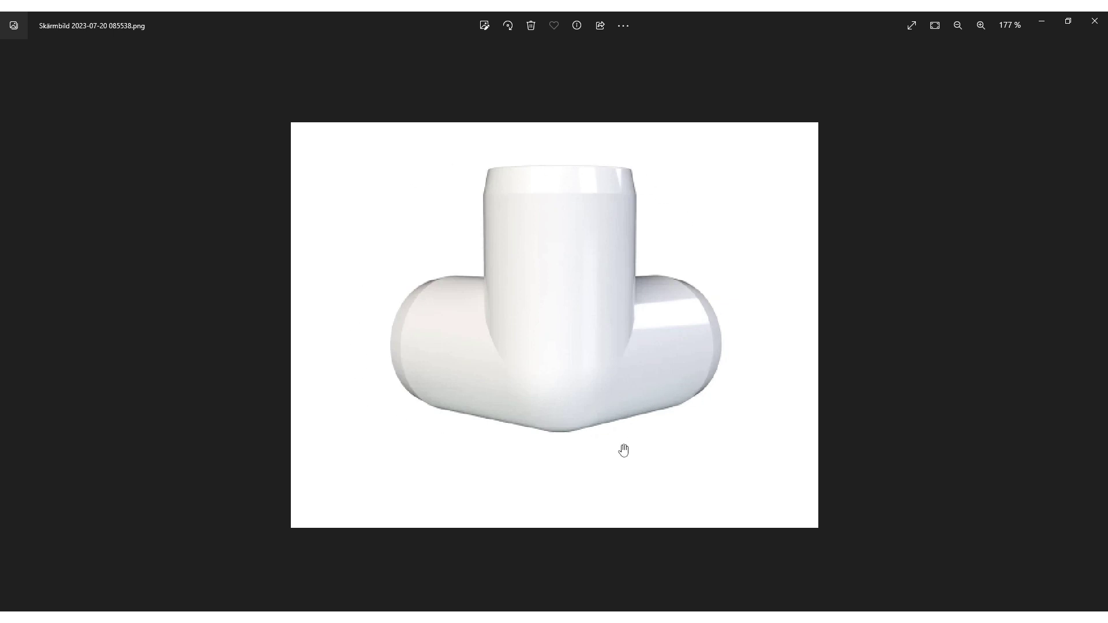
scroll(594, 388, "down", 3)
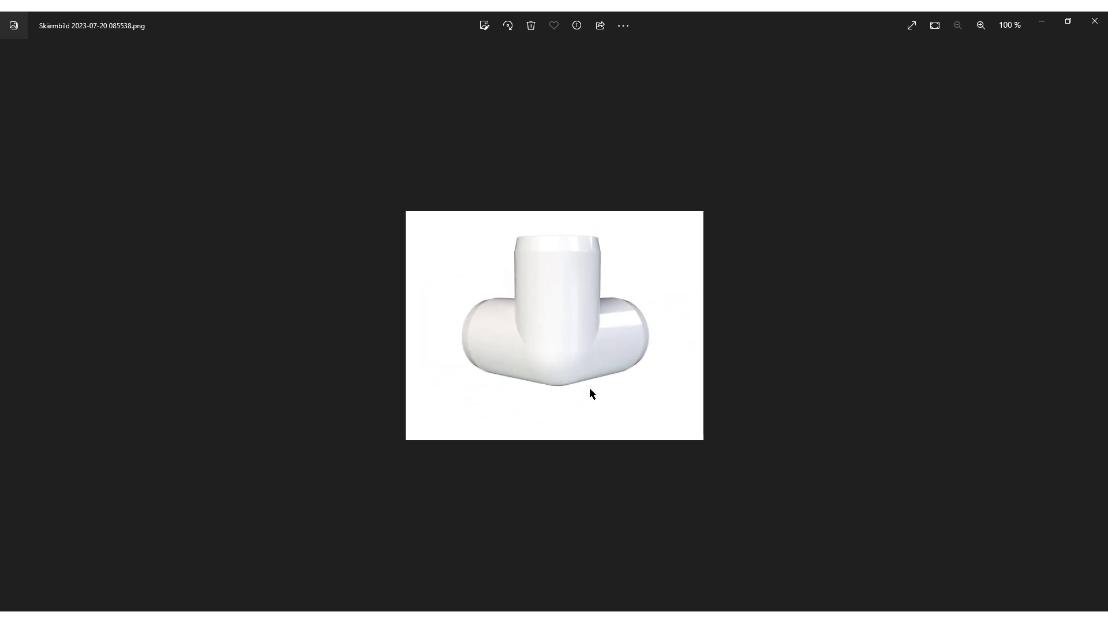
key("Left")
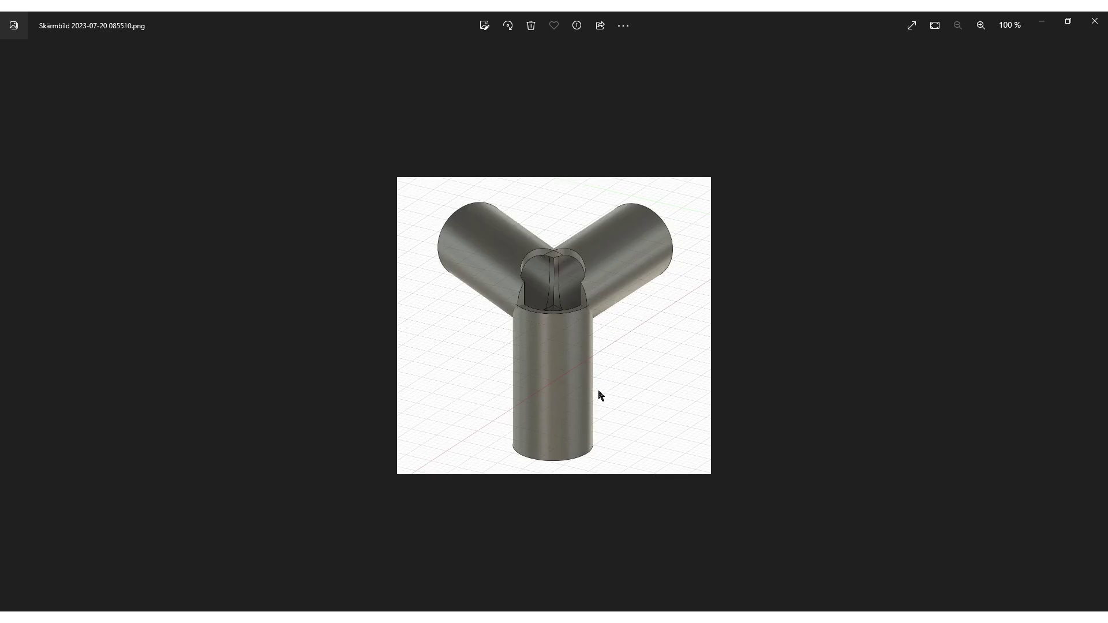
scroll(616, 347, "up", 4)
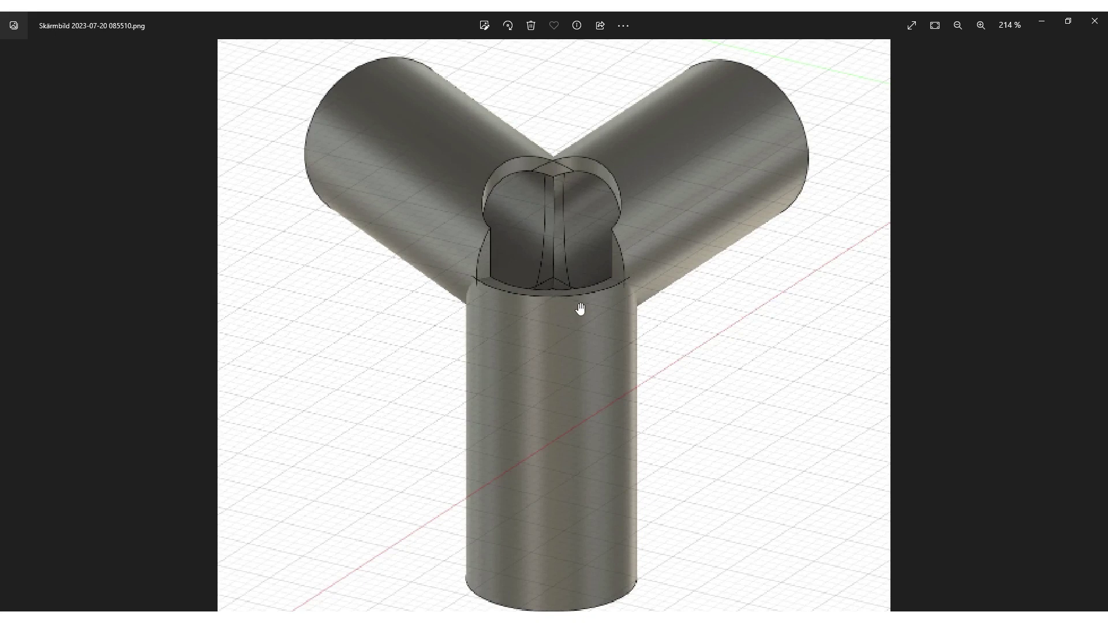
scroll(560, 313, "down", 2)
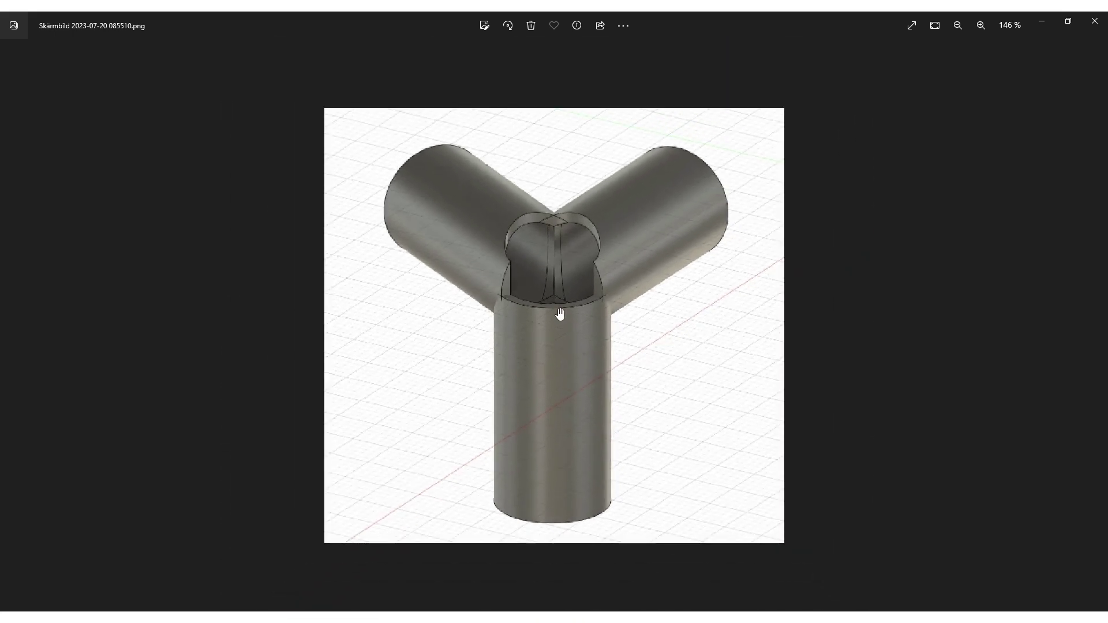
scroll(560, 314, "up", 1)
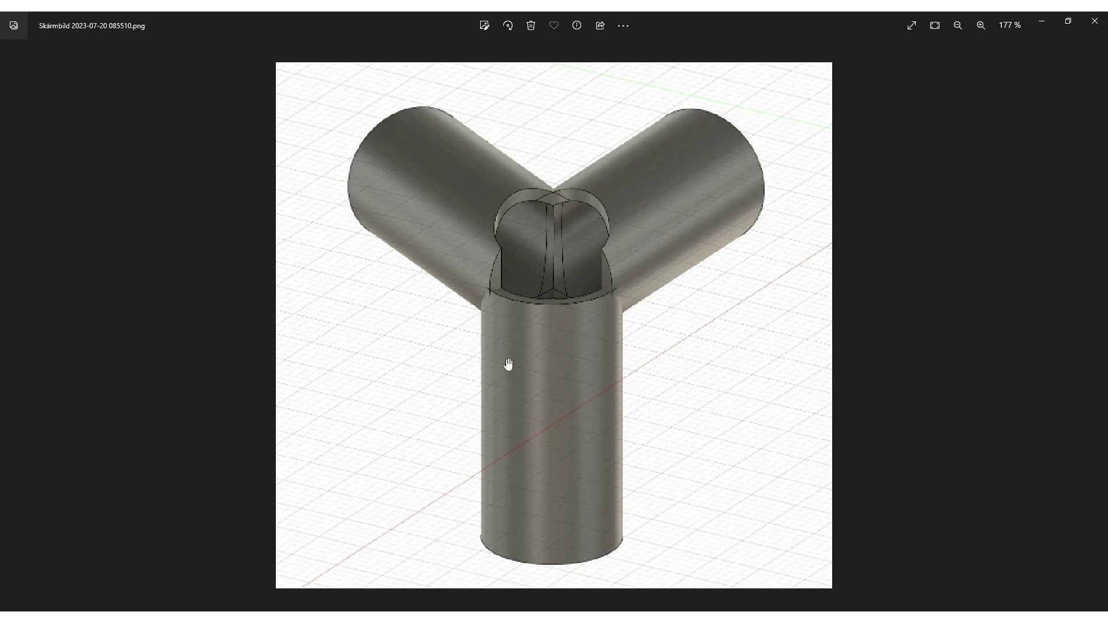
scroll(543, 392, "down", 5)
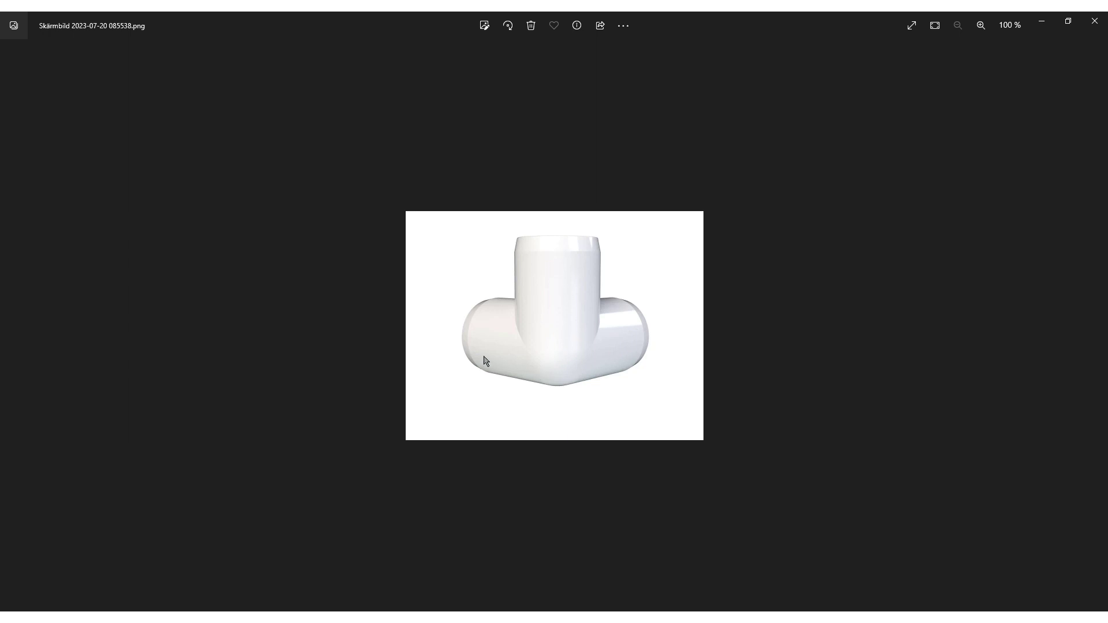
scroll(589, 427, "down", 1)
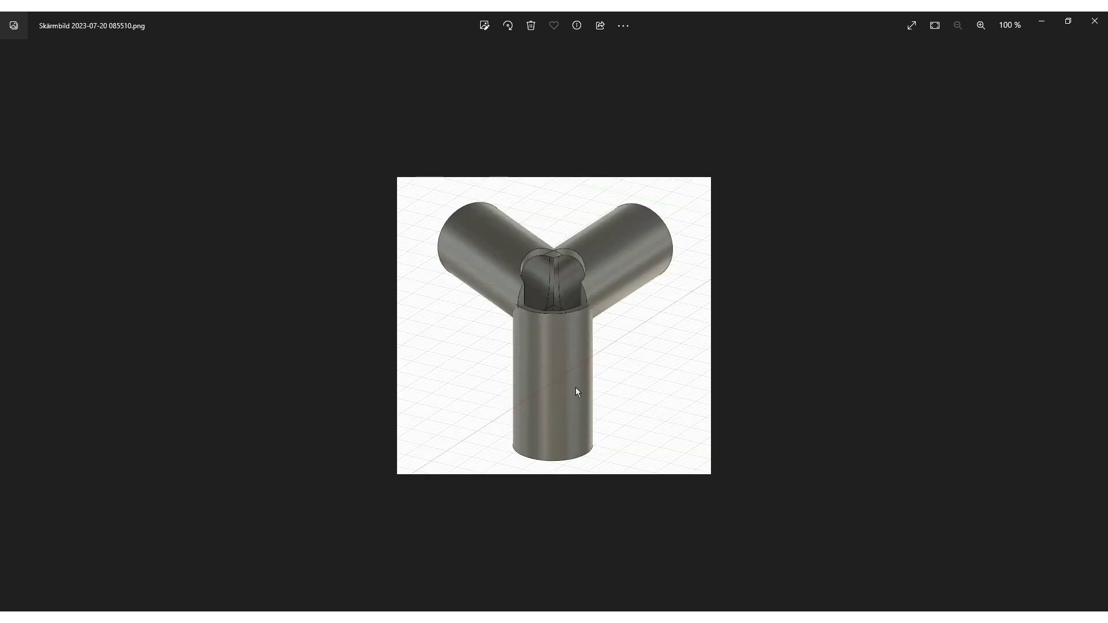
scroll(566, 350, "up", 4)
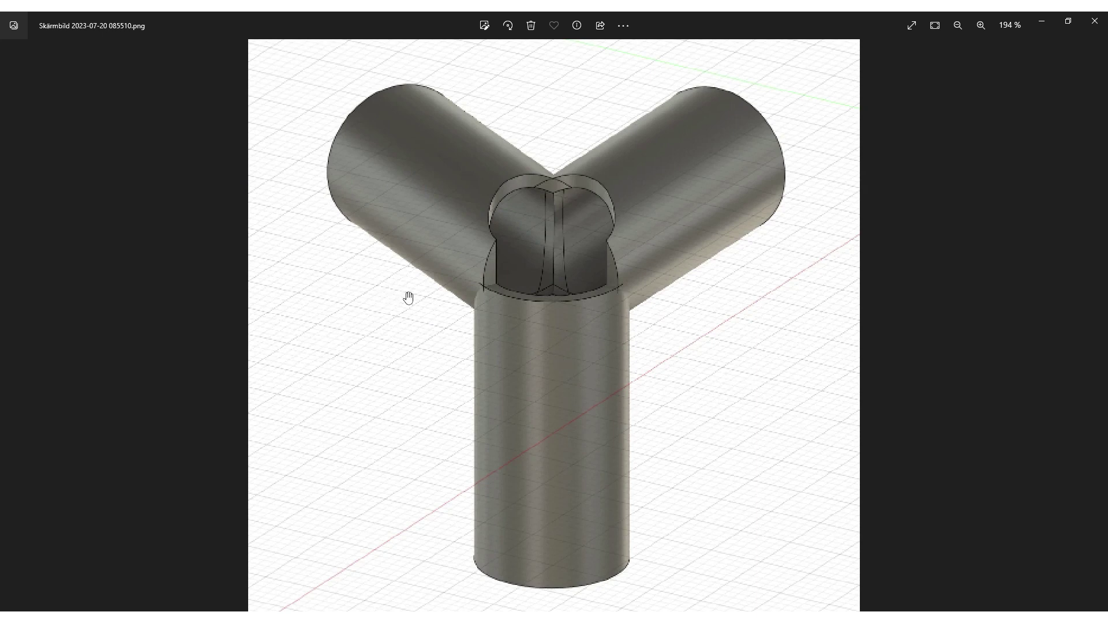
scroll(581, 289, "down", 3)
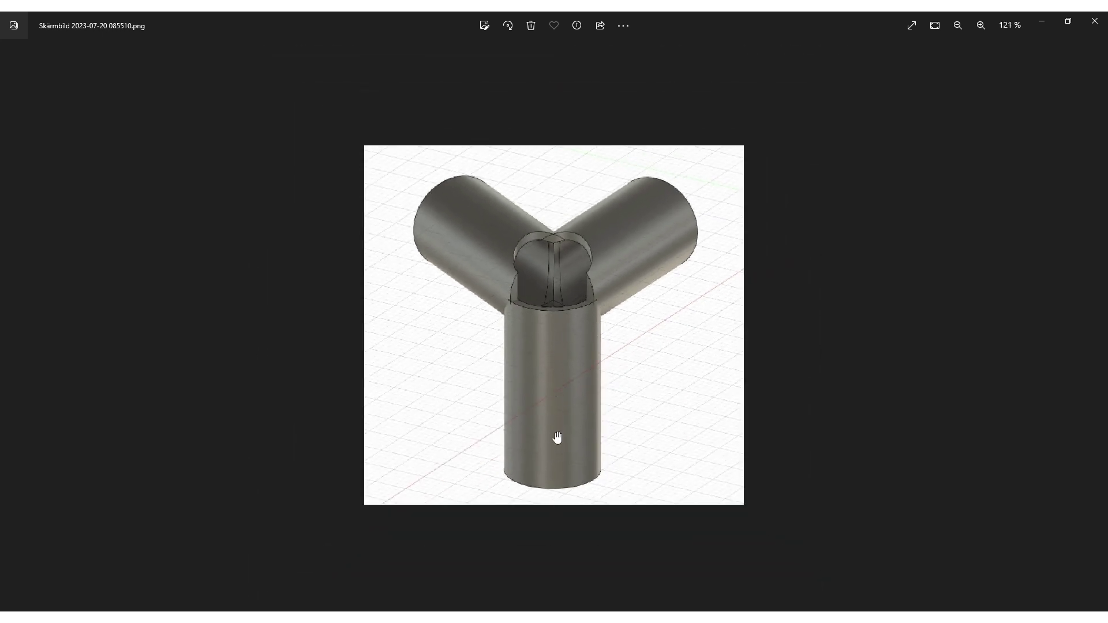
scroll(663, 376, "up", 1)
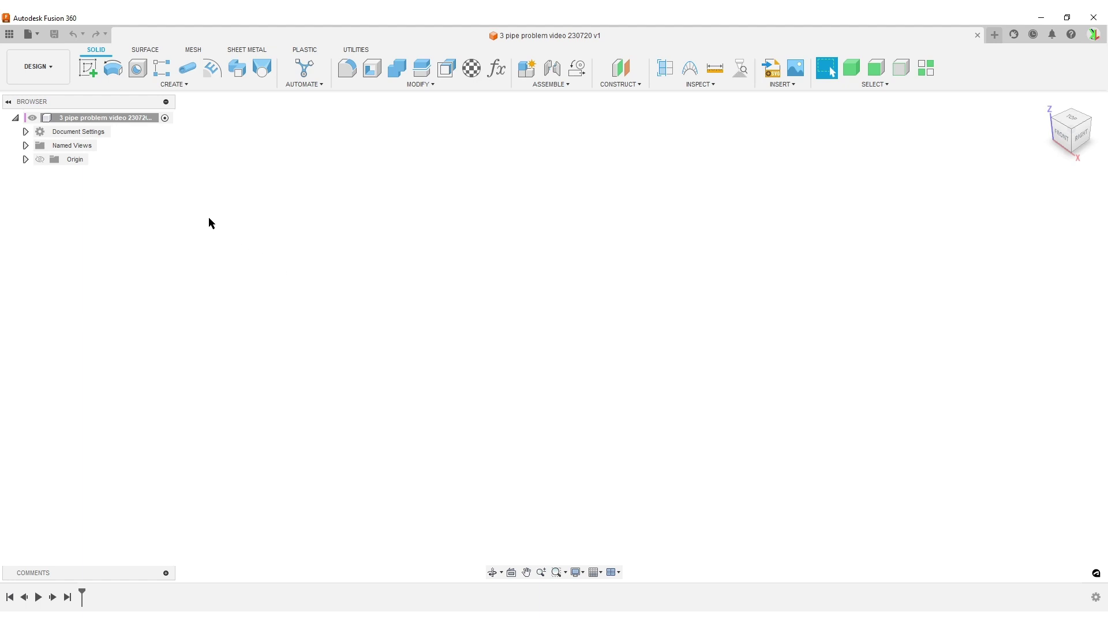
- Add a new component under the root named '3 connection' and expand it to show its Origin folder
right_click(129, 119)
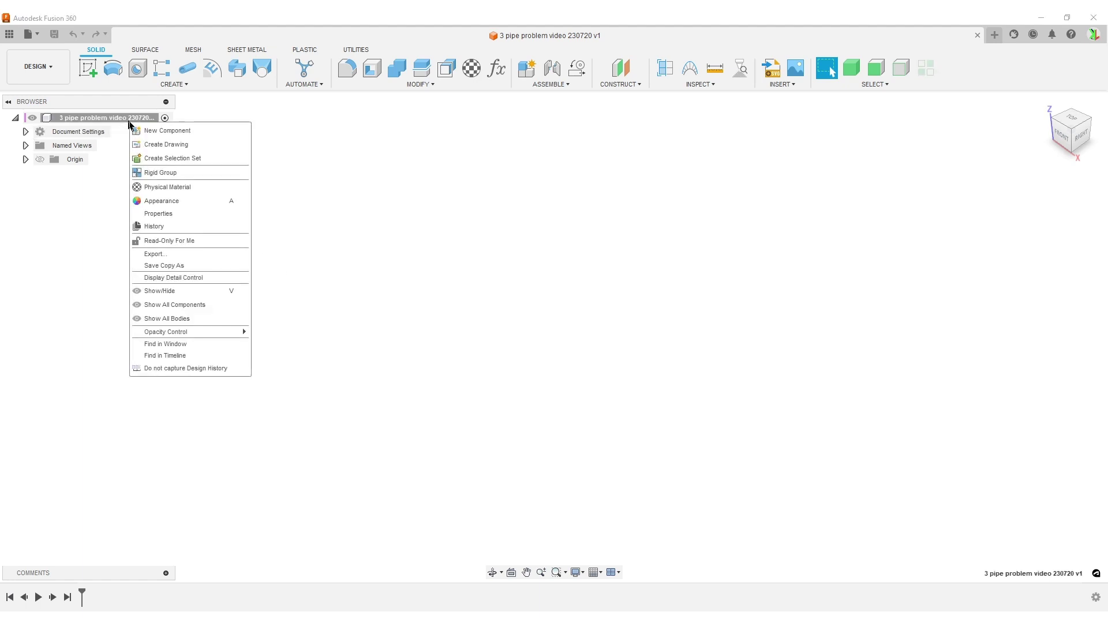
left_click(156, 137)
double_click(966, 239)
type("3 connection")
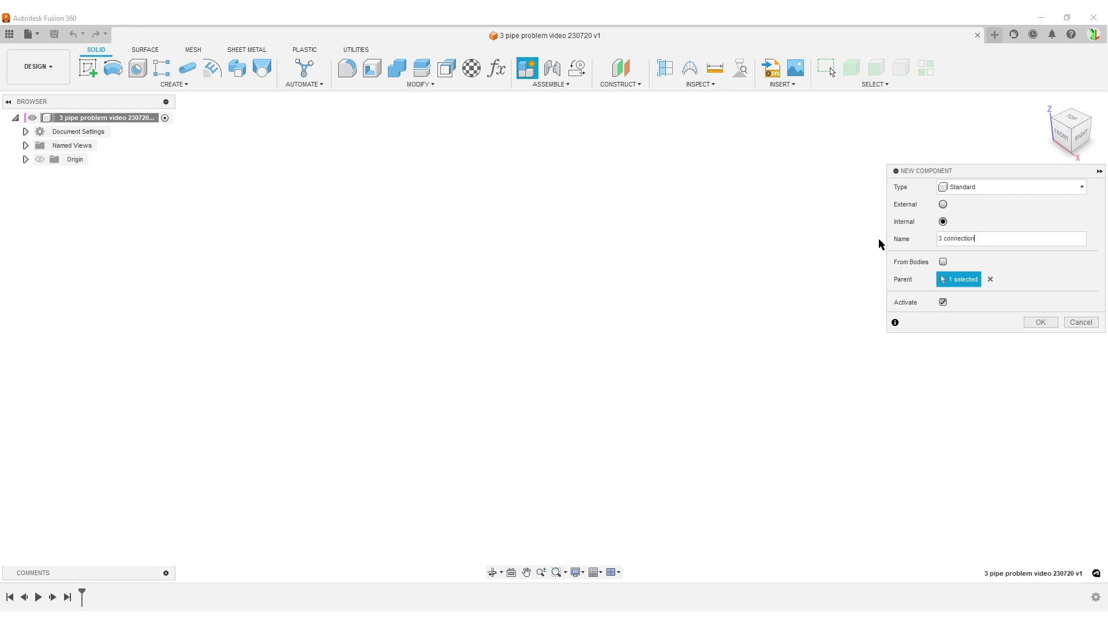
key("Return")
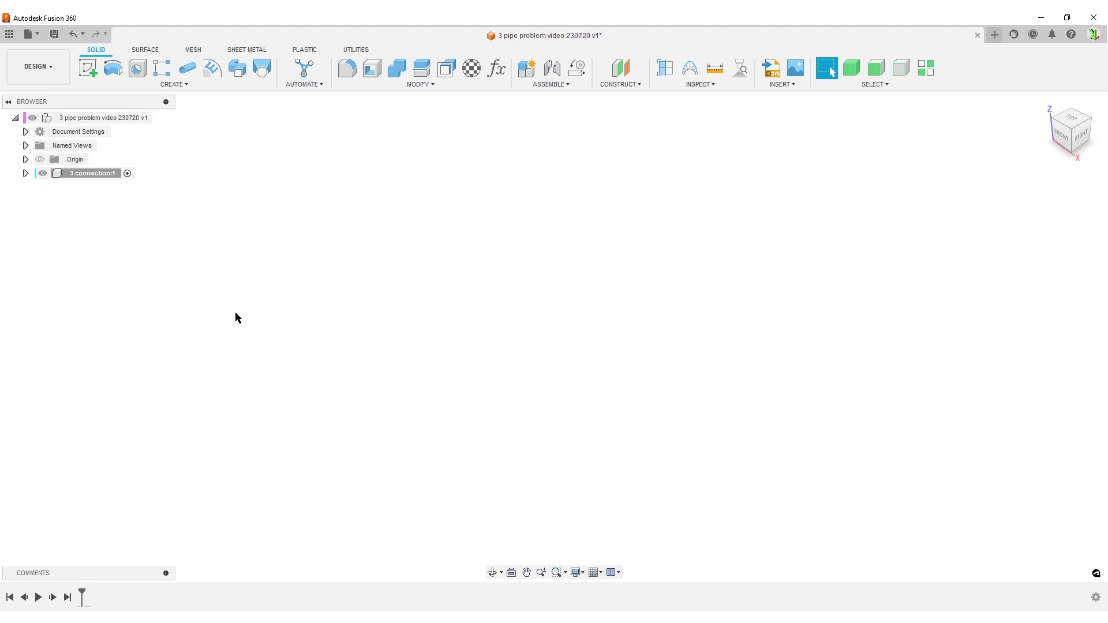
left_click(26, 173)
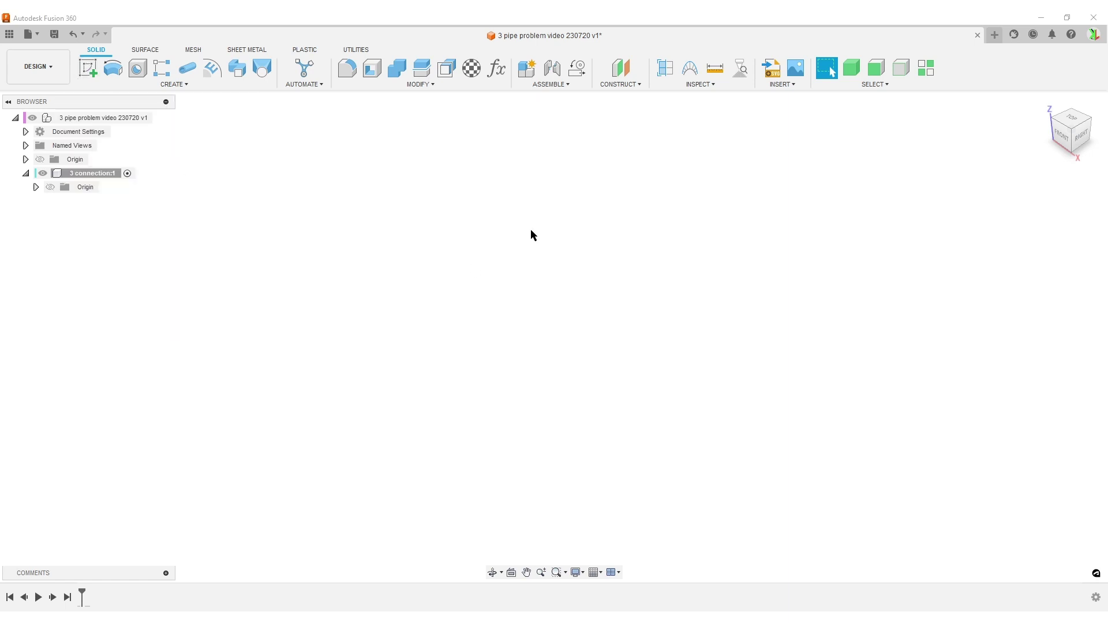
- In Change Parameters, add user parameter Pipe_OD with expression 22 mm
left_click(495, 73)
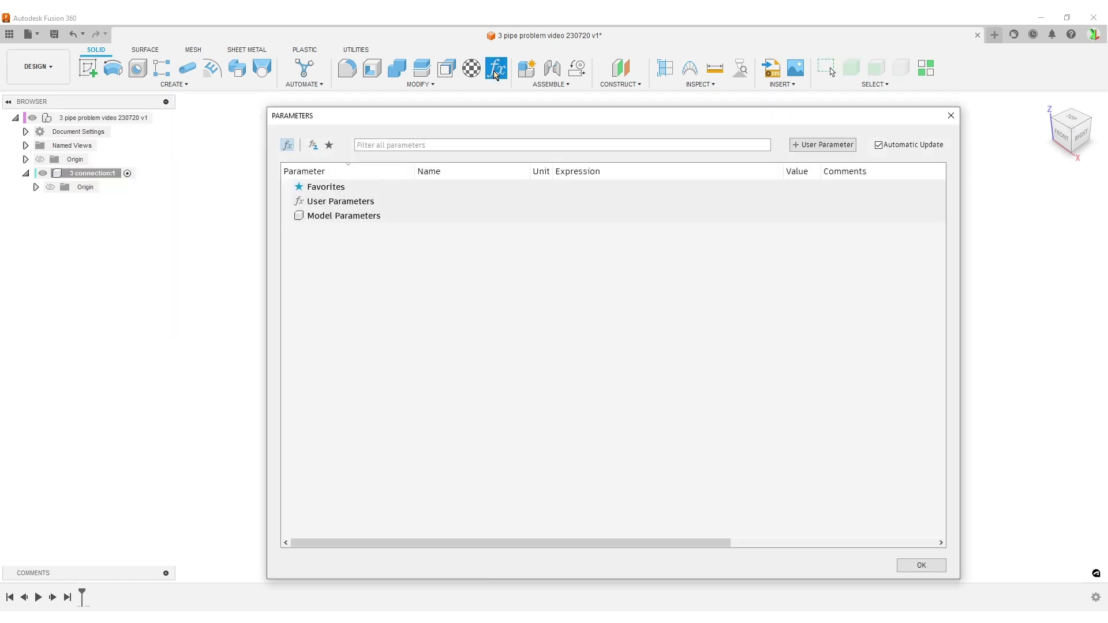
left_click(827, 147)
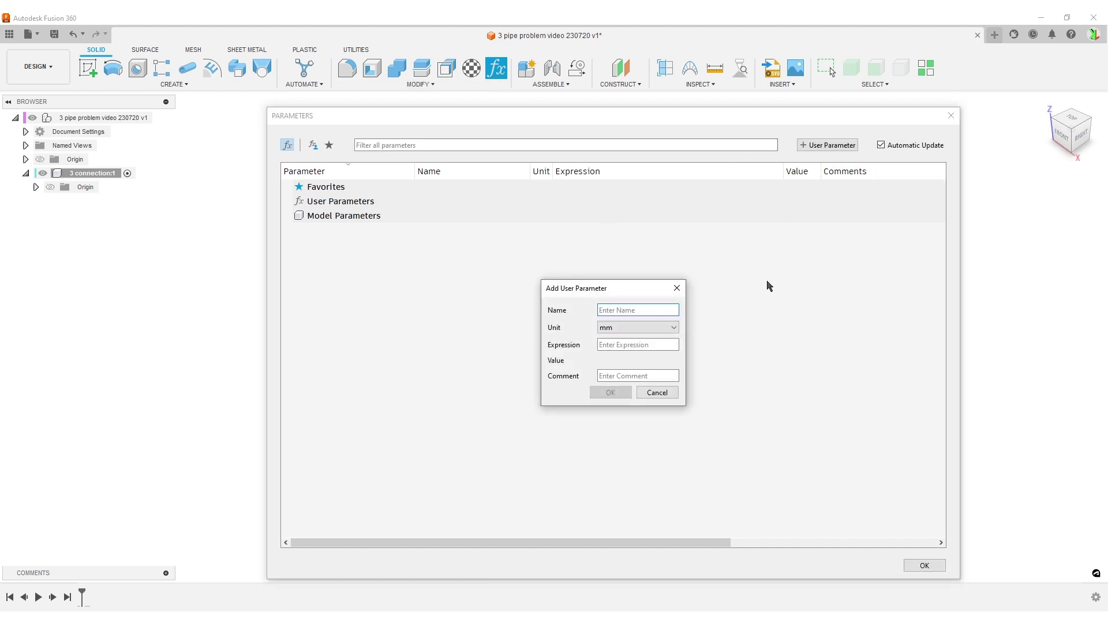
type("Pipe_OD")
left_click(661, 344)
type("22")
key("Return")
left_click(924, 565)
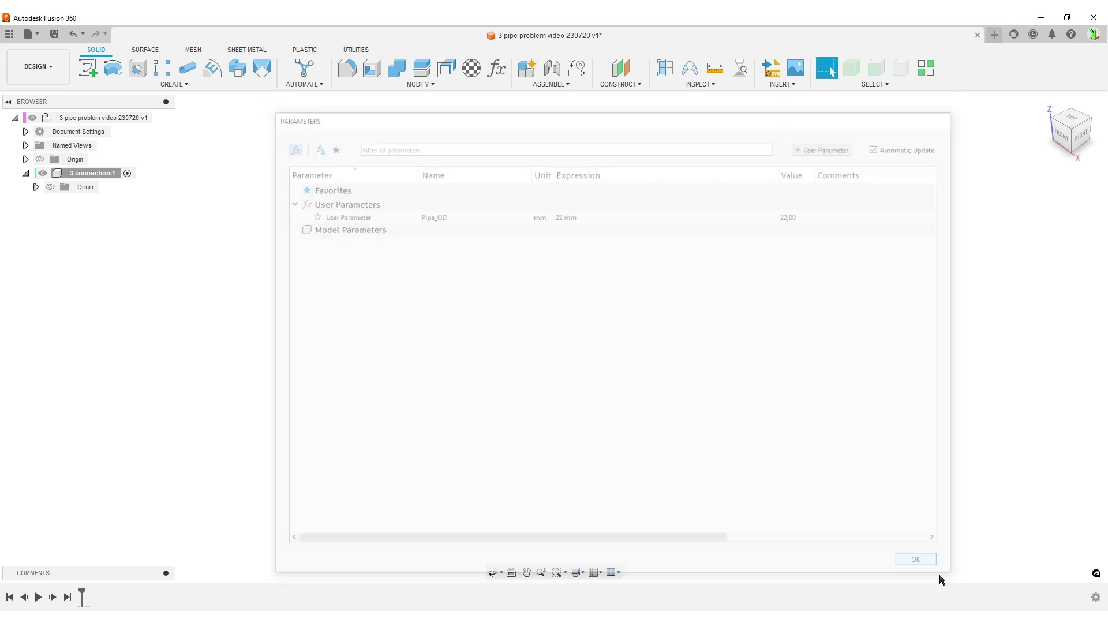
- On the horizontal plane, sketch a horizontal and an angled line from the origin, constrained equal
left_click(88, 68)
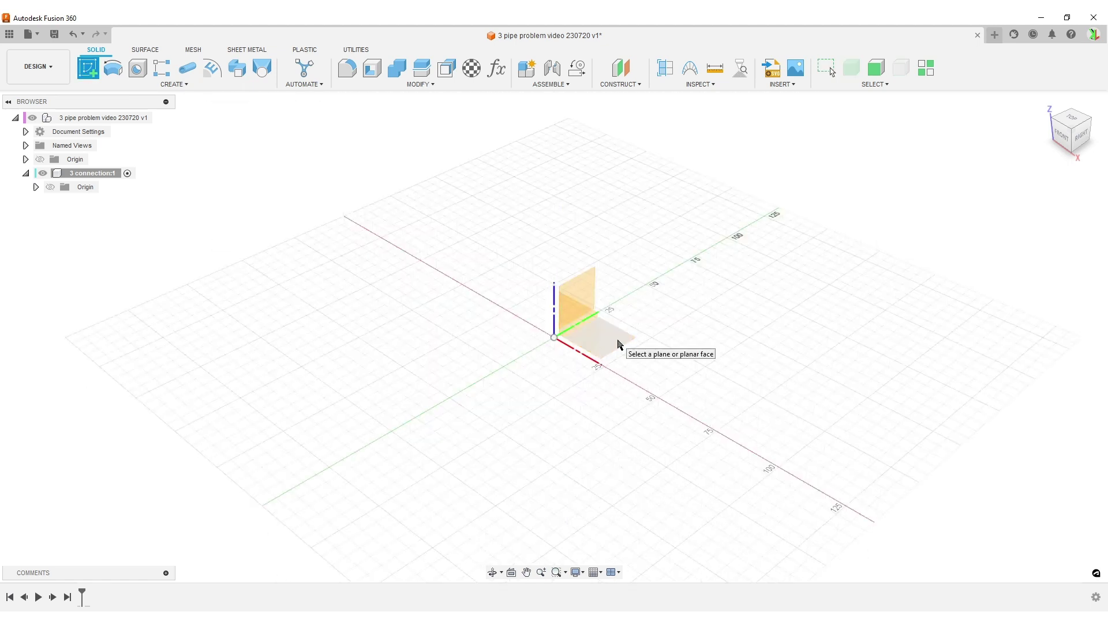
left_click(619, 344)
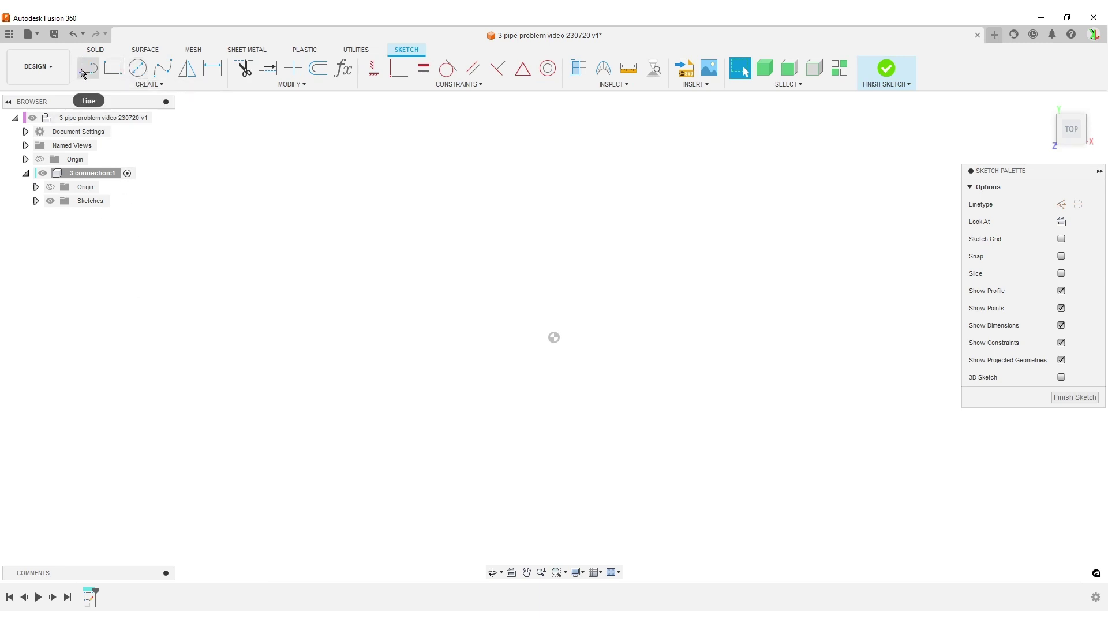
key("l")
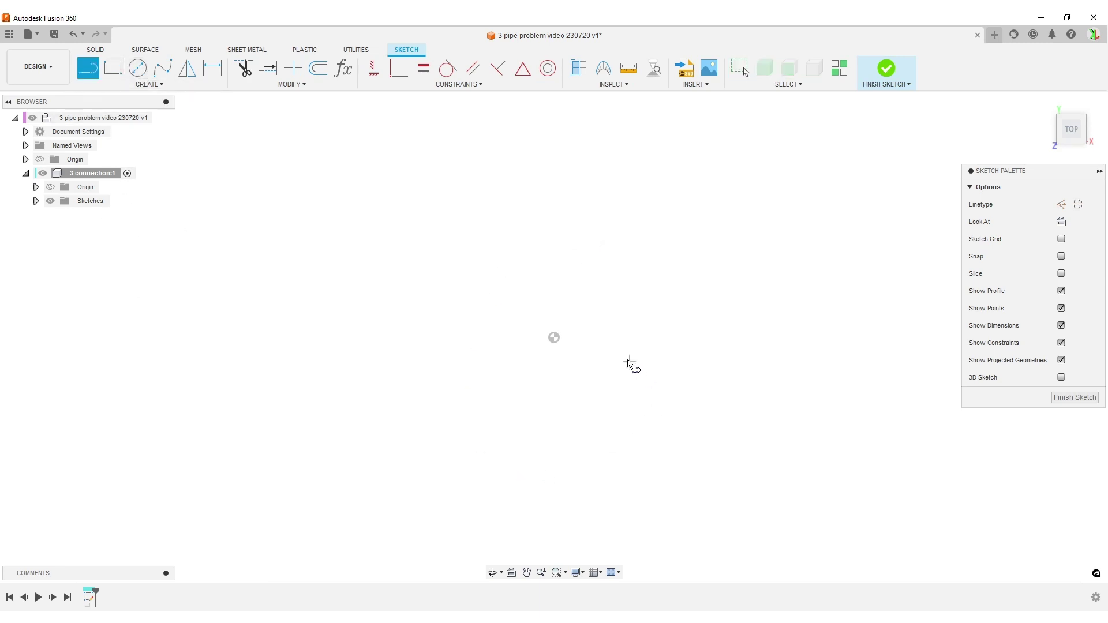
left_click(553, 338)
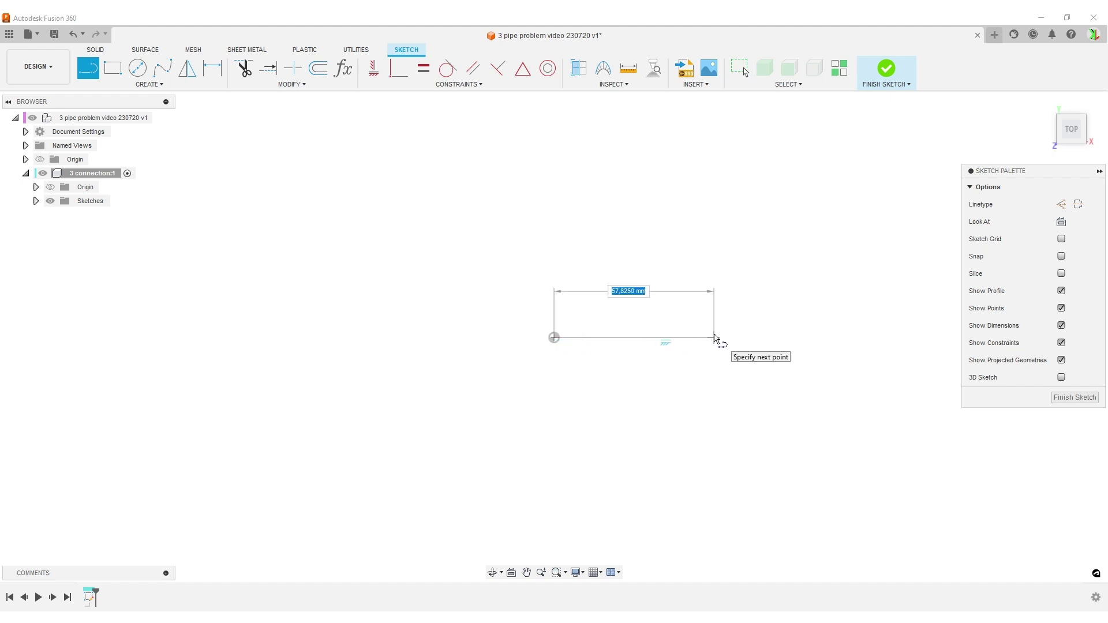
left_click(714, 337)
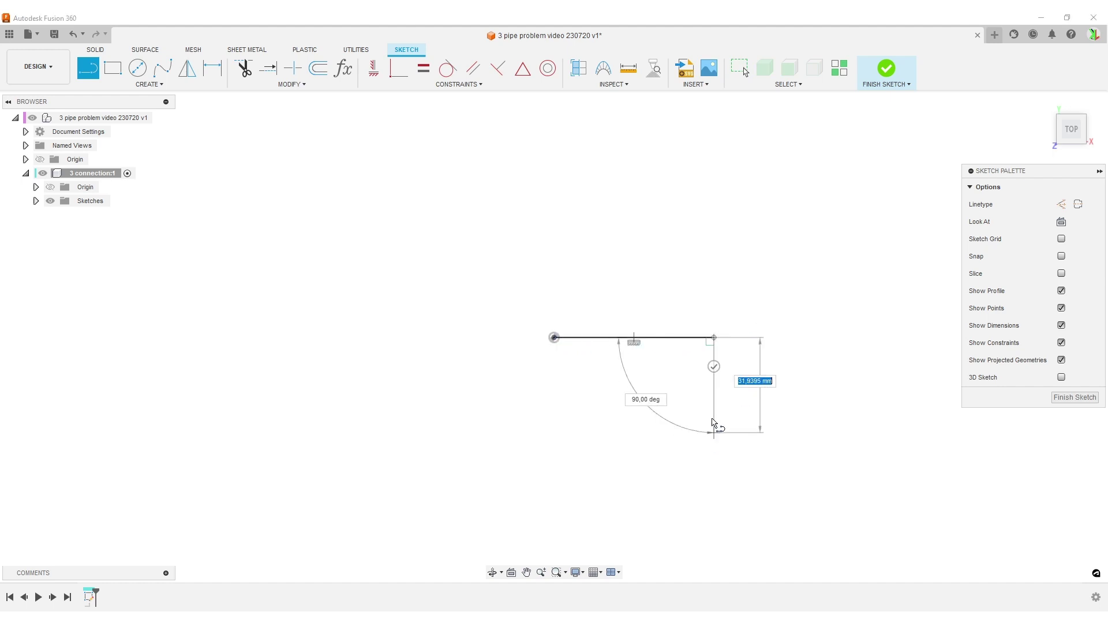
key("Escape")
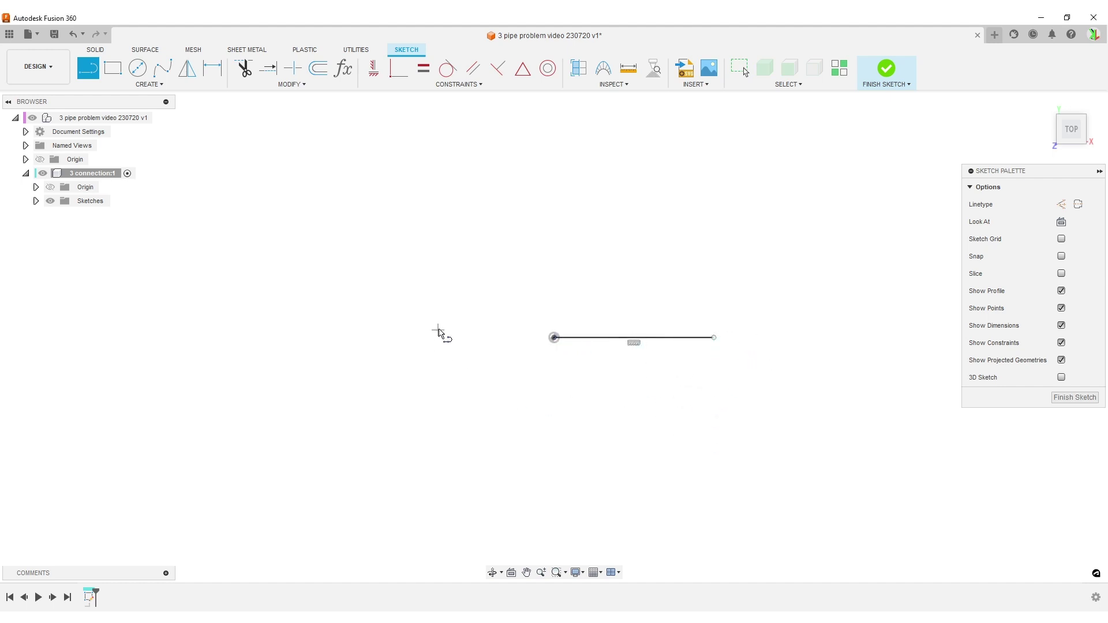
left_click(554, 338)
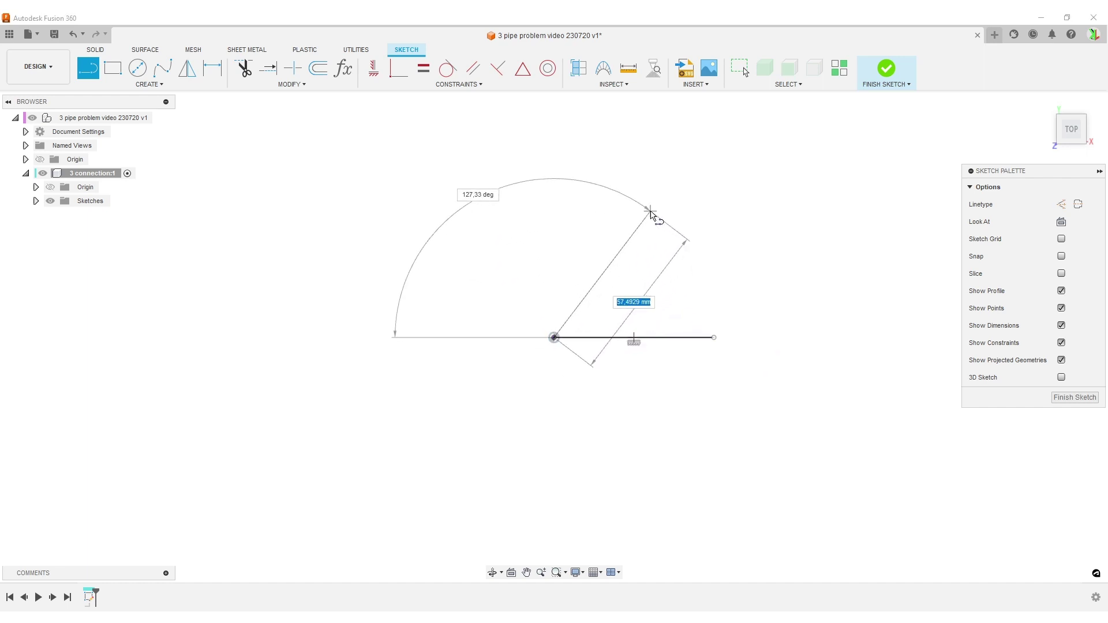
left_click(651, 212)
key("Escape")
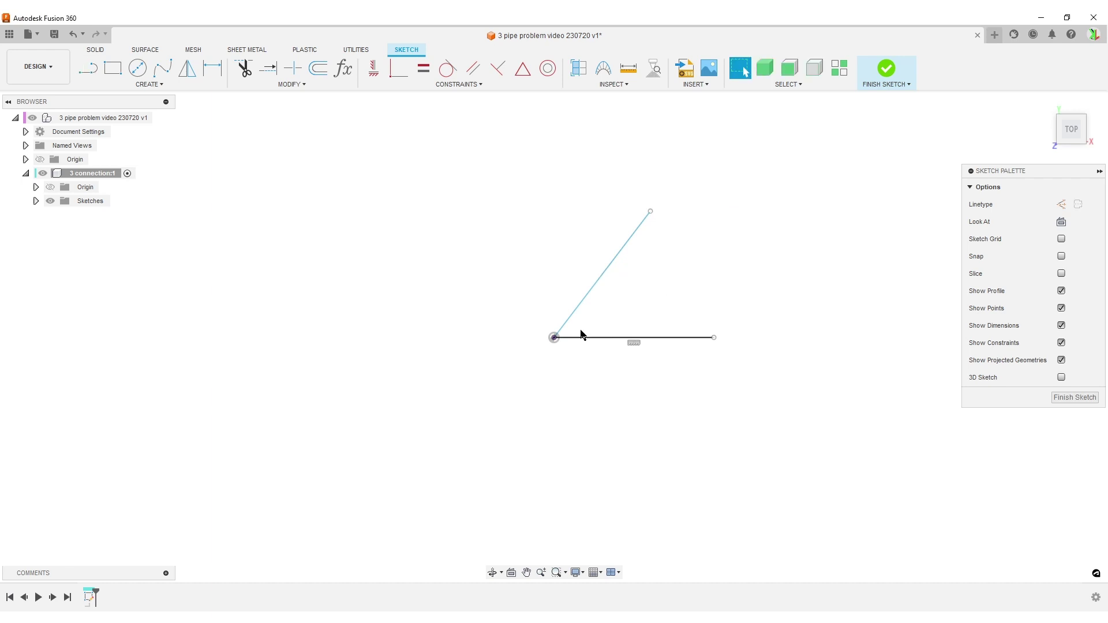
left_click(424, 69)
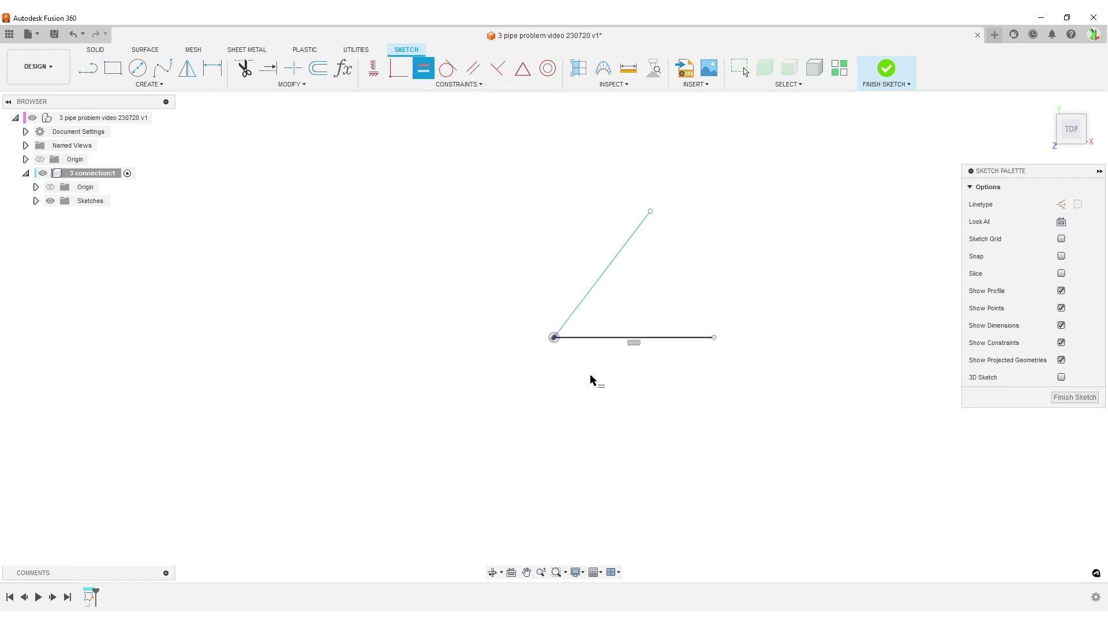
left_click(629, 339)
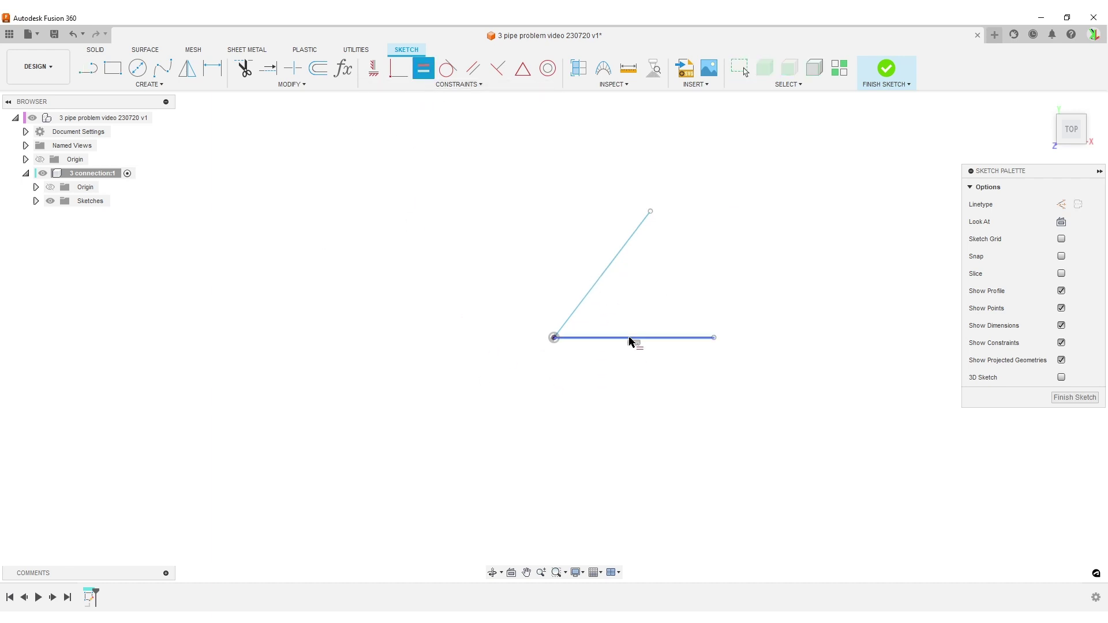
left_click(600, 284)
- Dimension the horizontal line to Pipe_OD1 and the angle between the lines to 75°
key("d")
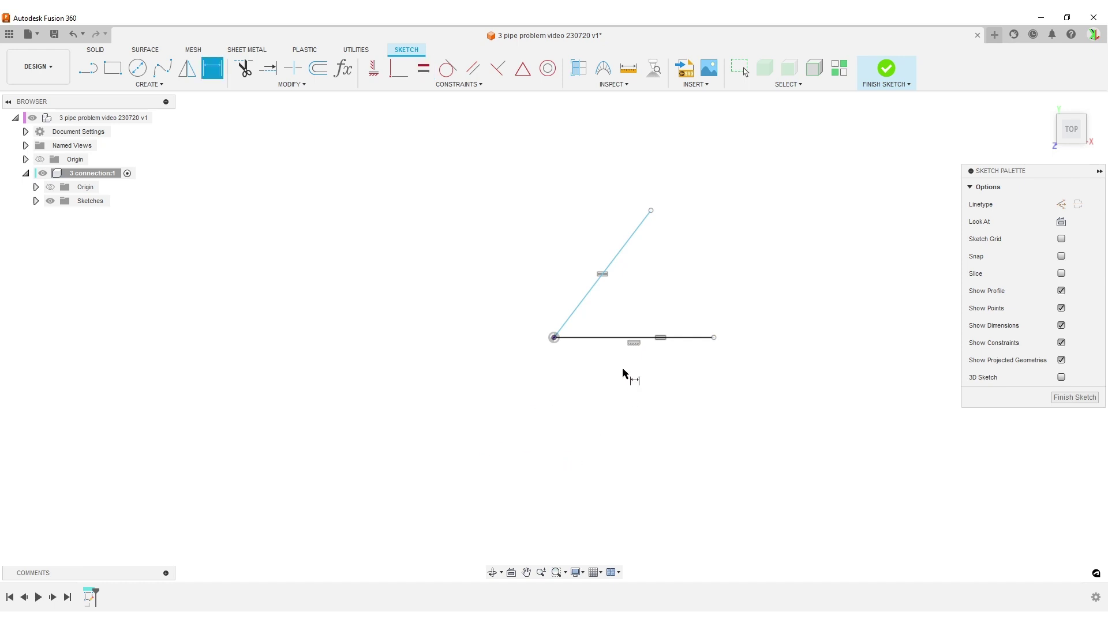
left_click(613, 338)
left_click(612, 396)
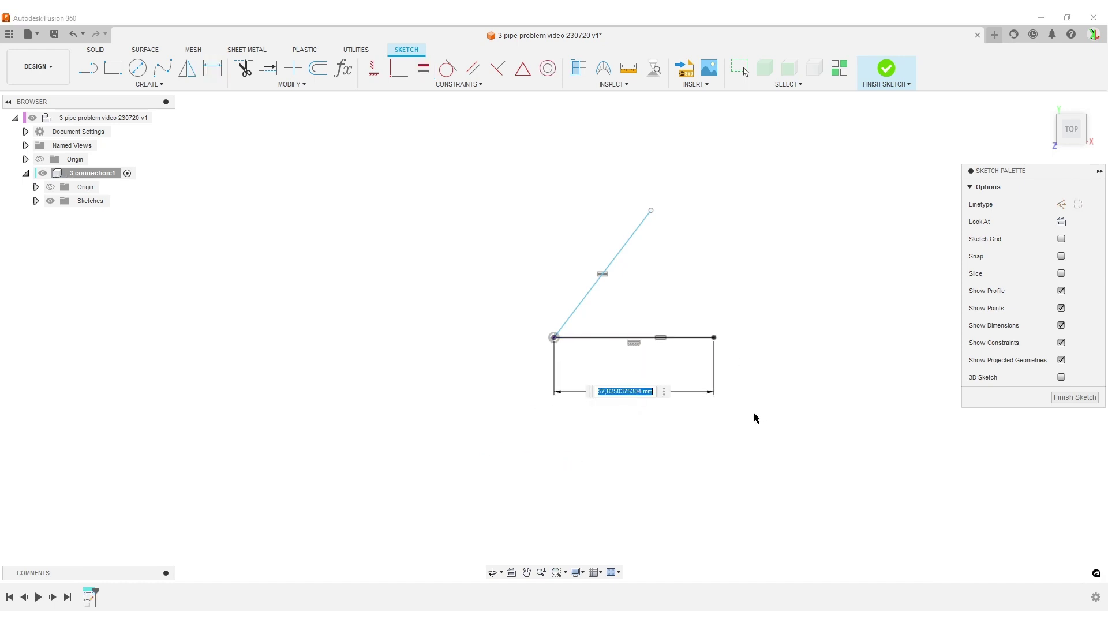
type("Pipe_OD1")
key("Return")
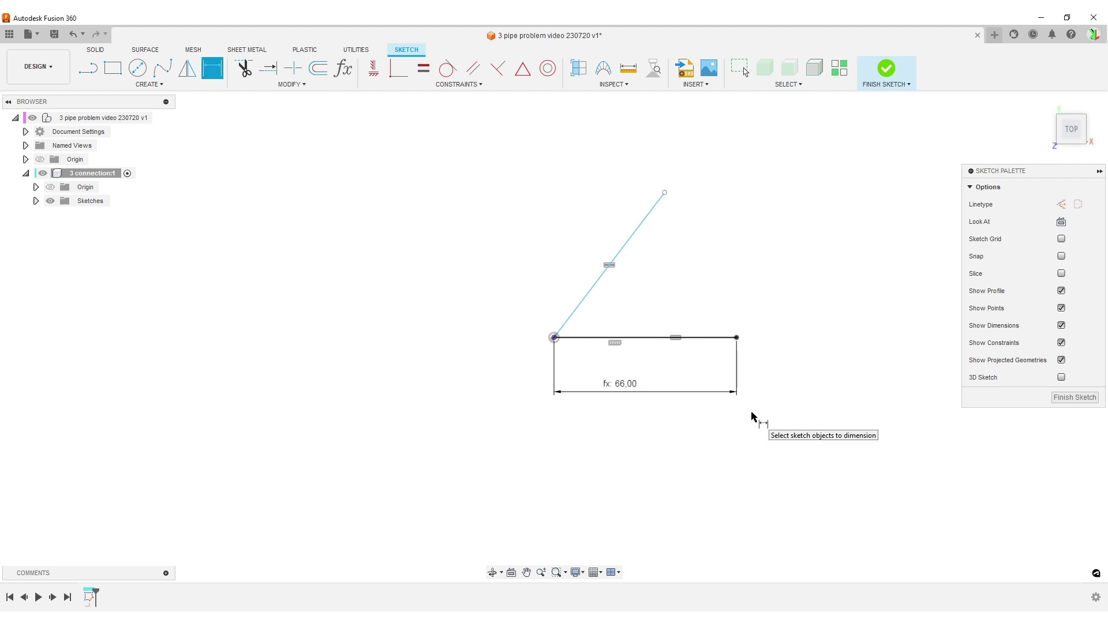
left_click(646, 257)
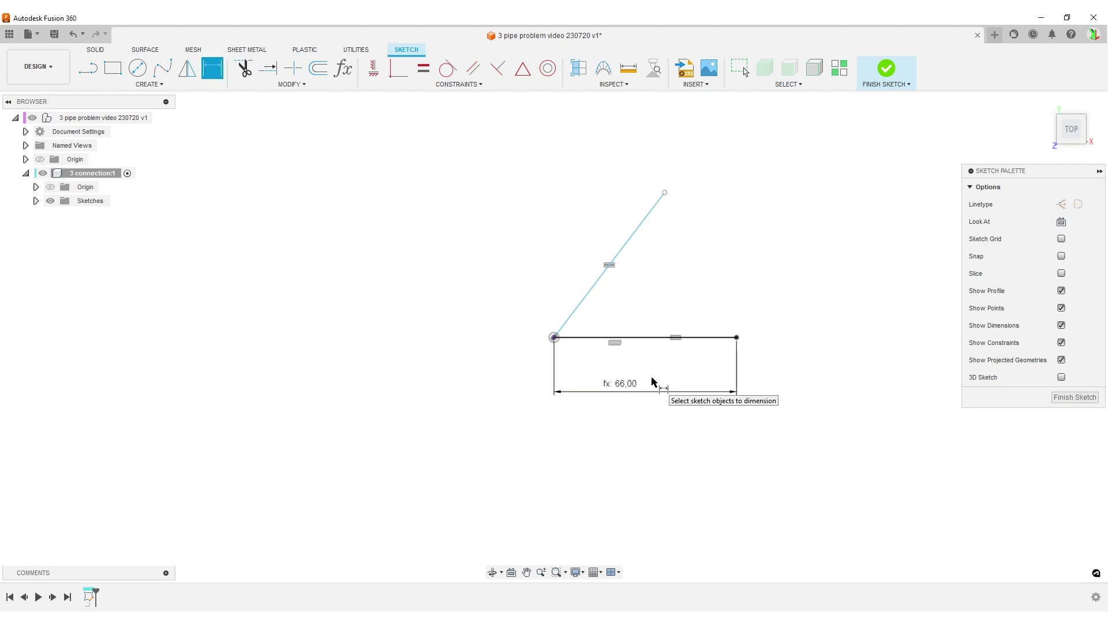
left_click(696, 338)
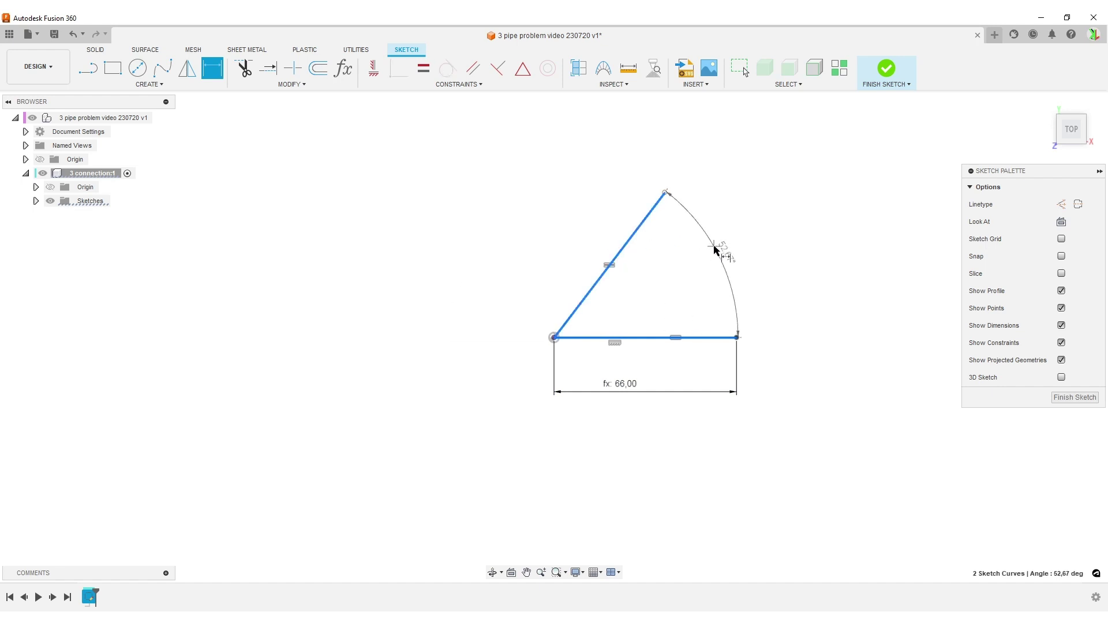
left_click(717, 248)
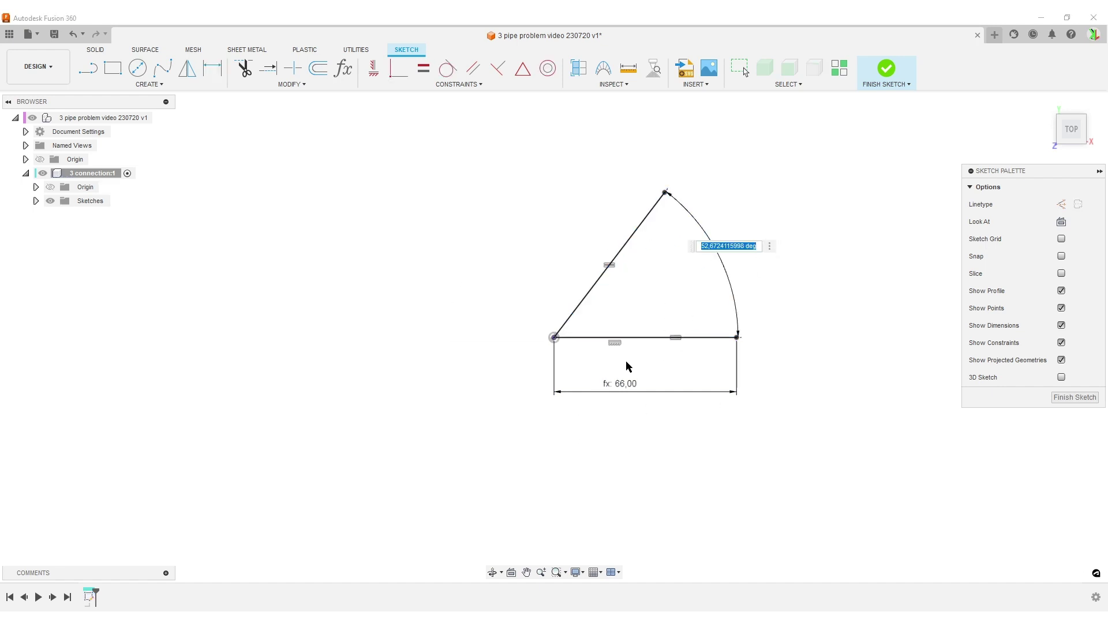
type("75")
key("Return")
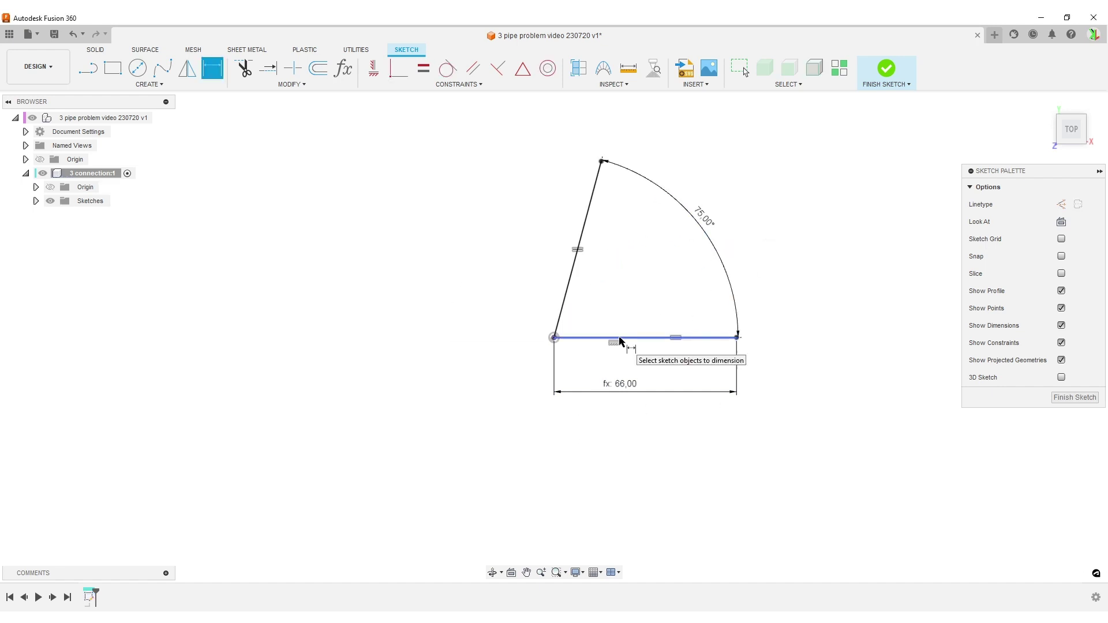
left_click_drag(704, 218, 679, 252)
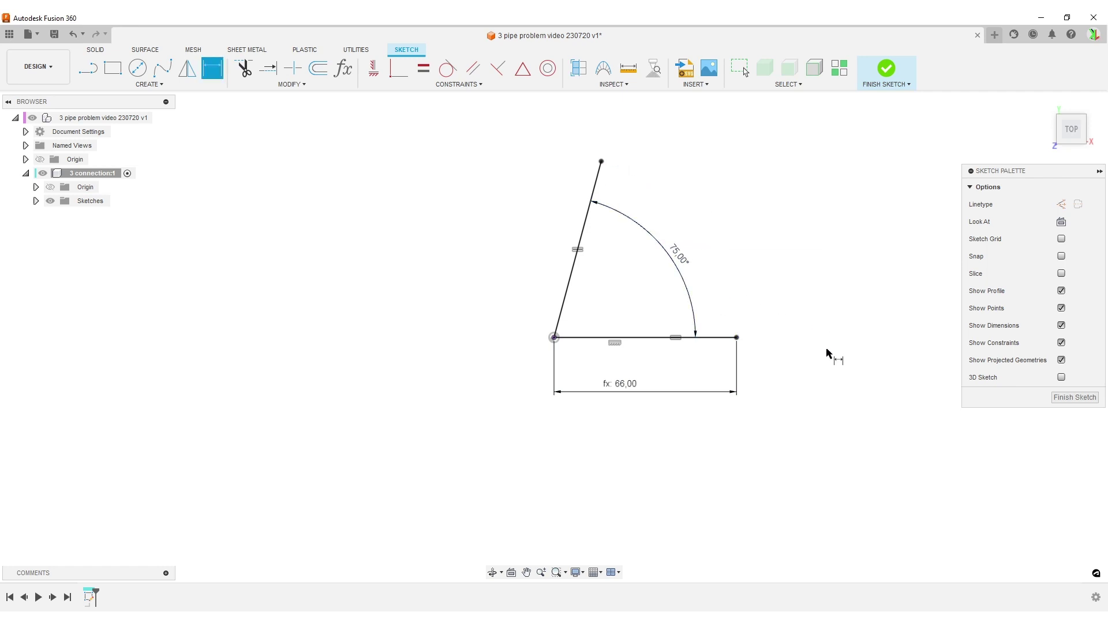
- Finish Sketch1, show the component's sketches, and glance at the Y-pipe reference image
left_click(1074, 398)
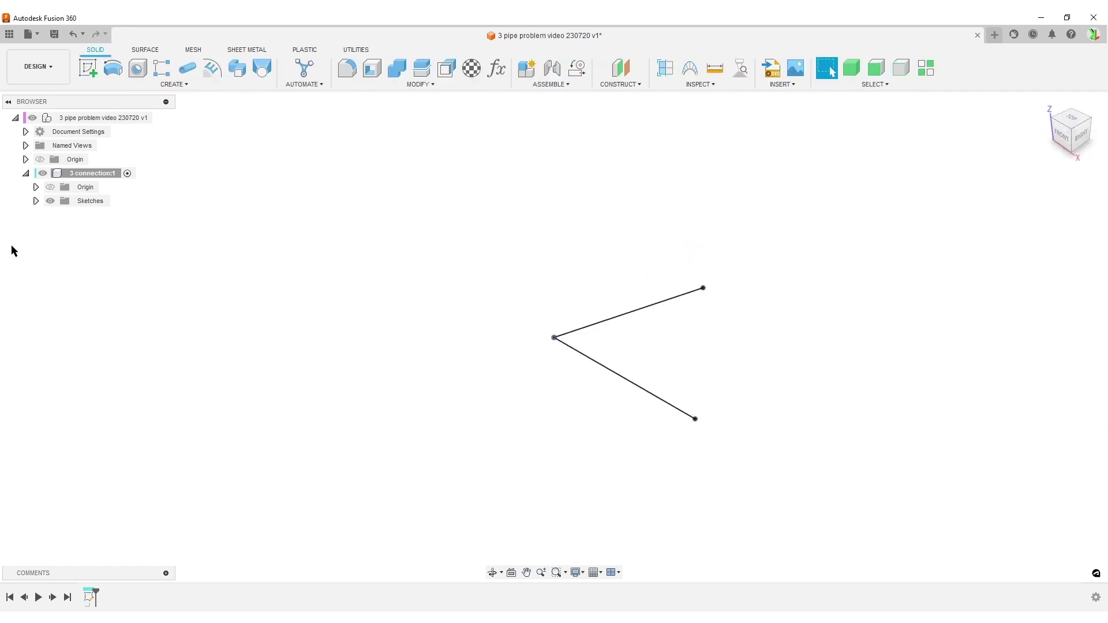
left_click(36, 201)
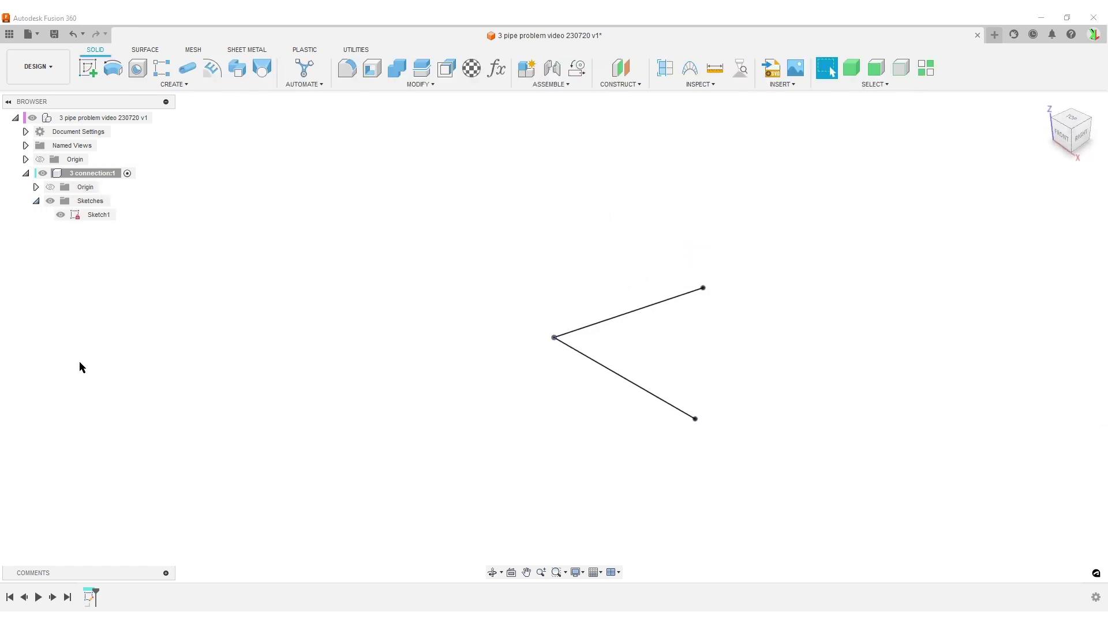
scroll(84, 369, "down", 2)
mouse_move(161, 396)
middle_mouse_down("shift")
mouse_move(225, 403)
mouse_move(220, 413)
middle_mouse_up("shift")
key("alt+Tab")
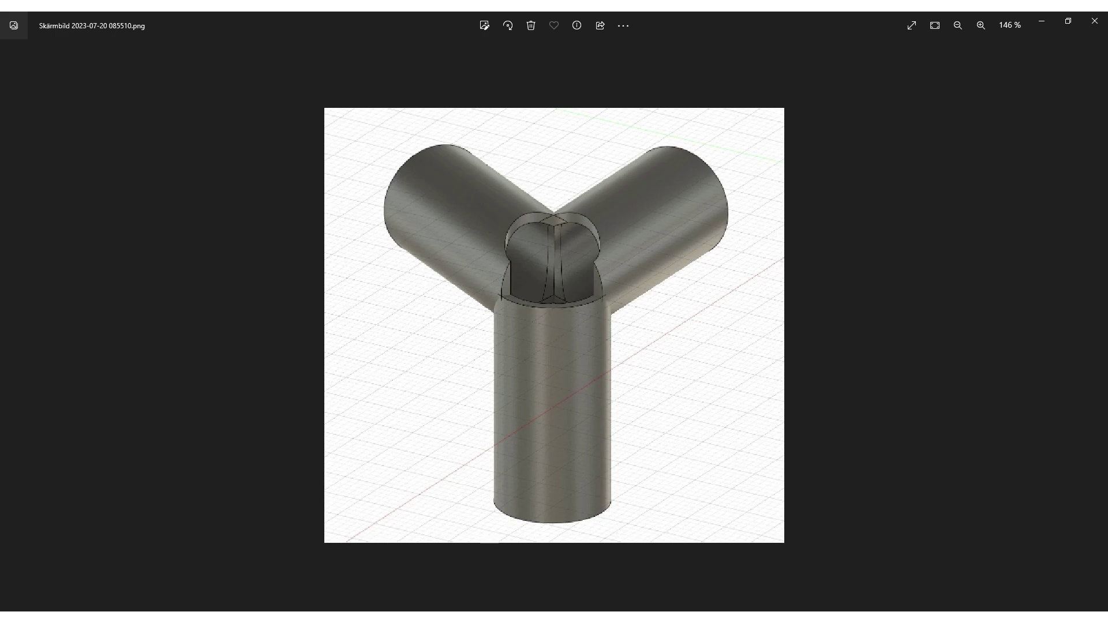
key("alt+Tab")
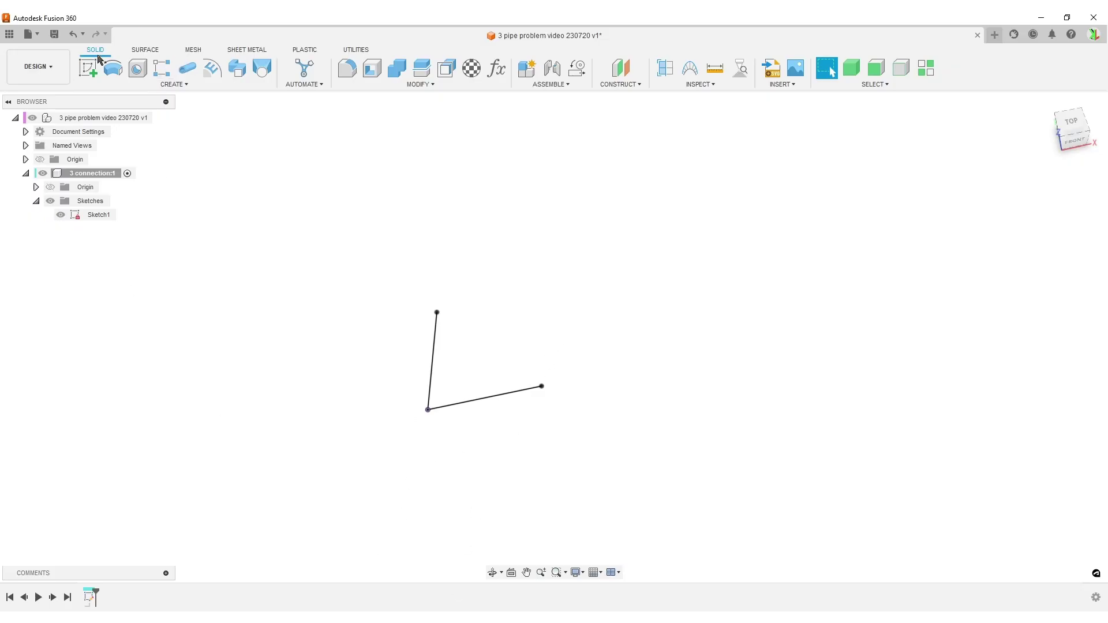
- On the front plane, draw a line down from the origin with length Pipe_OD*3 and finish Sketch2
left_click(88, 68)
mouse_move(318, 467)
middle_mouse_down("shift")
mouse_move(318, 425)
mouse_move(337, 386)
mouse_move(371, 390)
mouse_move(317, 396)
middle_mouse_up("shift")
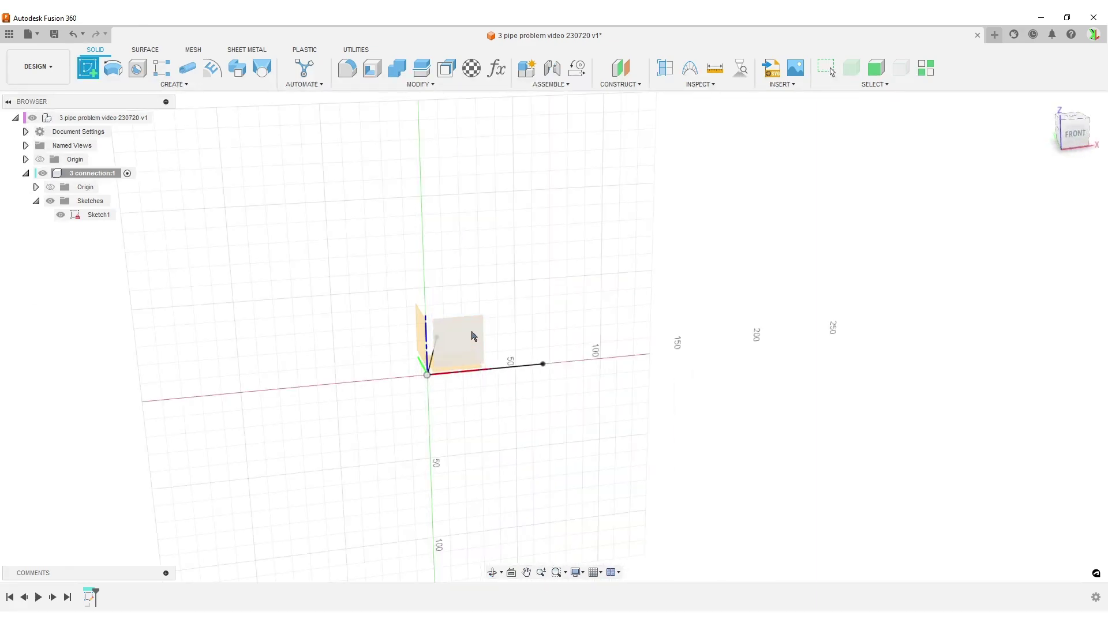
left_click(473, 336)
key("l")
left_click(554, 339)
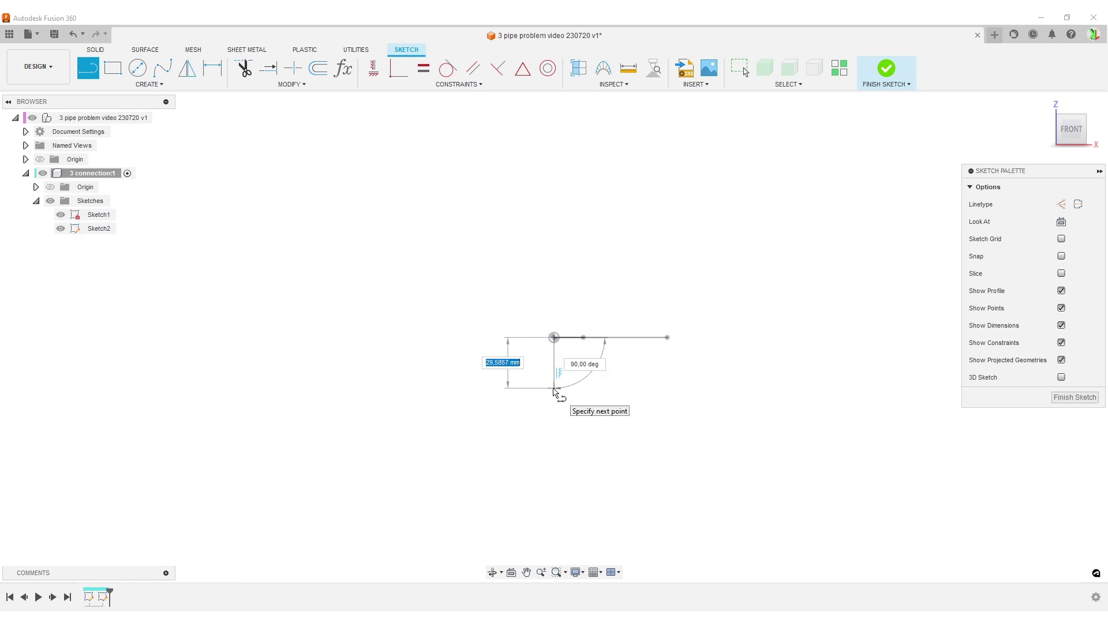
type("pi")
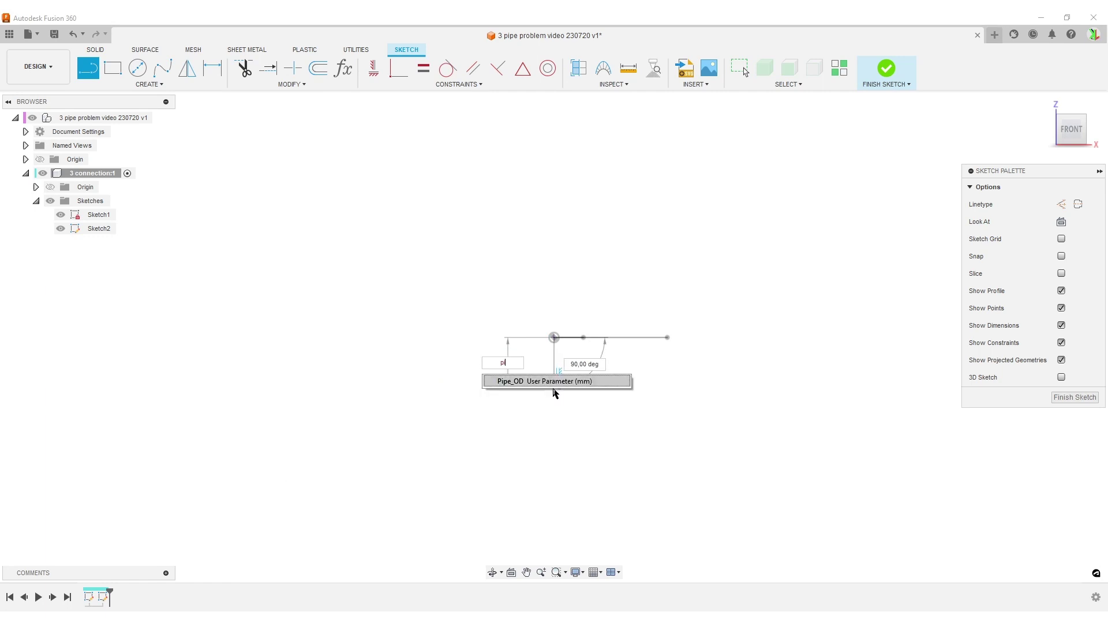
left_click(553, 388)
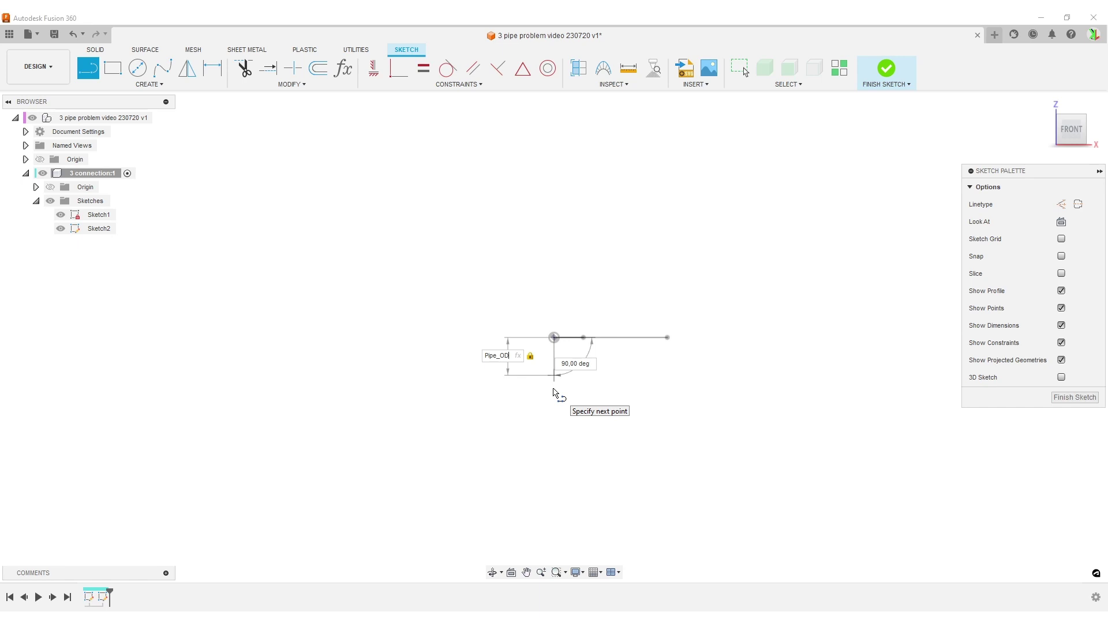
type("*3")
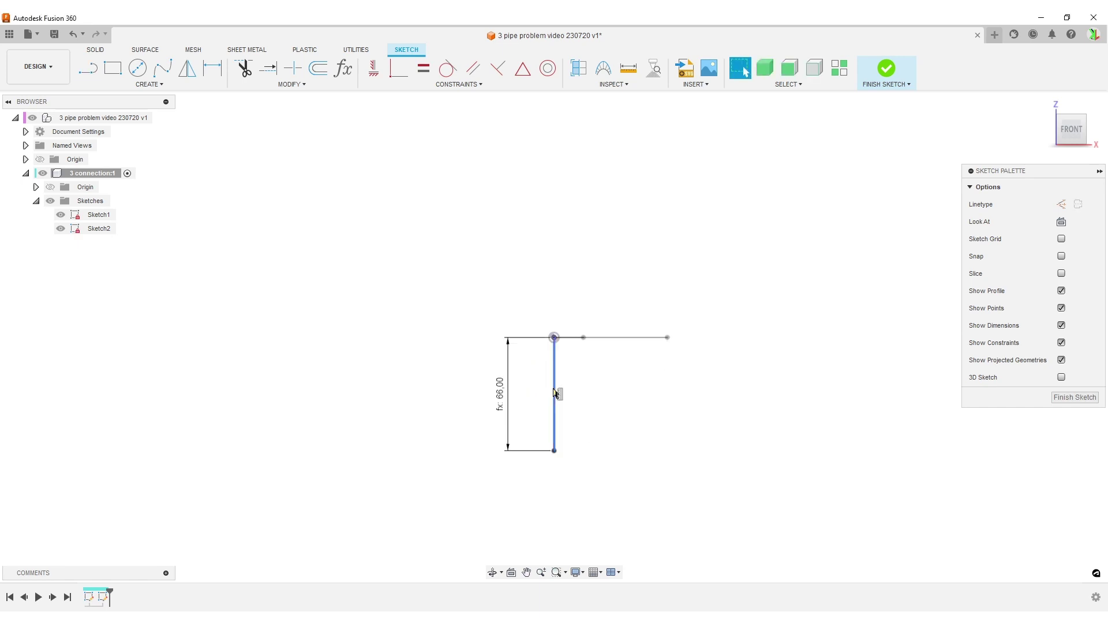
mouse_move(658, 388)
middle_mouse_down("shift")
mouse_move(614, 426)
mouse_move(633, 458)
middle_mouse_up("shift")
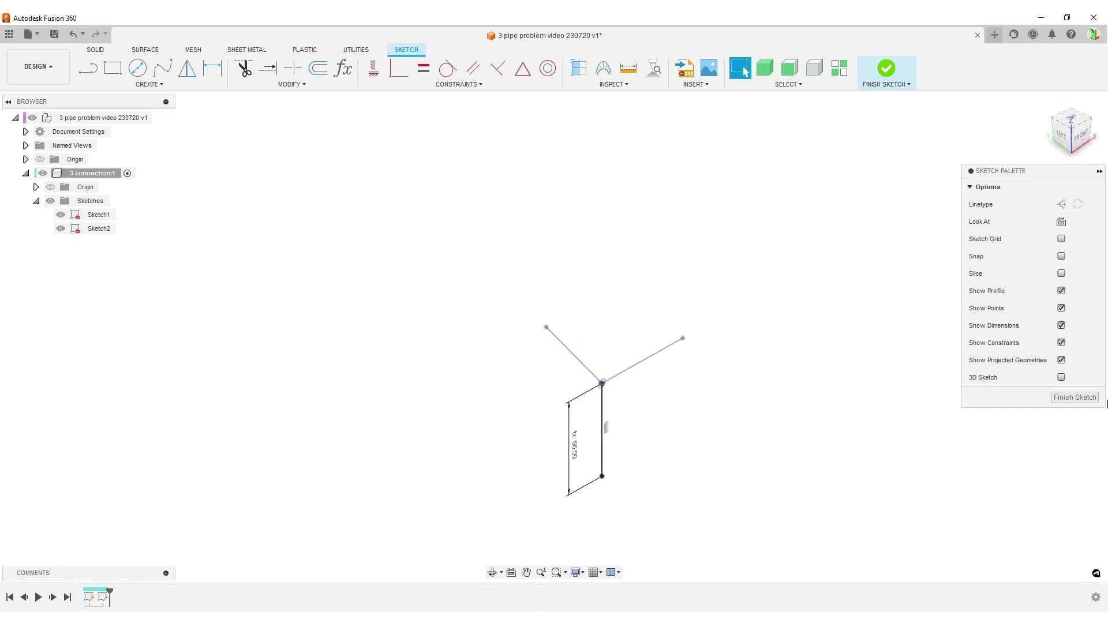
left_click(1076, 397)
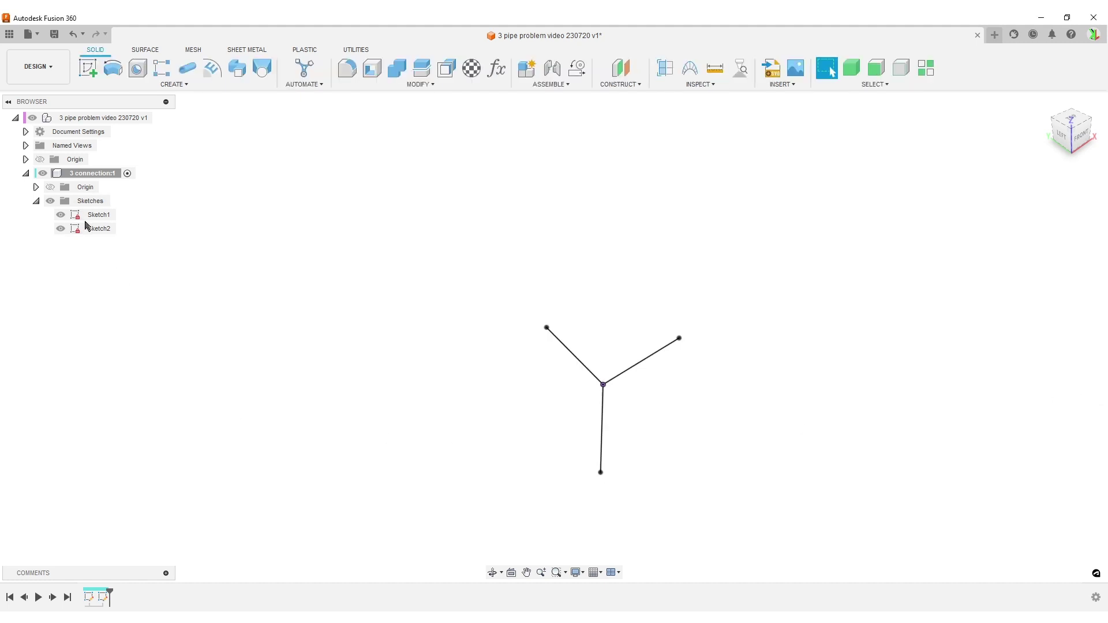
middle_click_drag(740, 392, 619, 376)
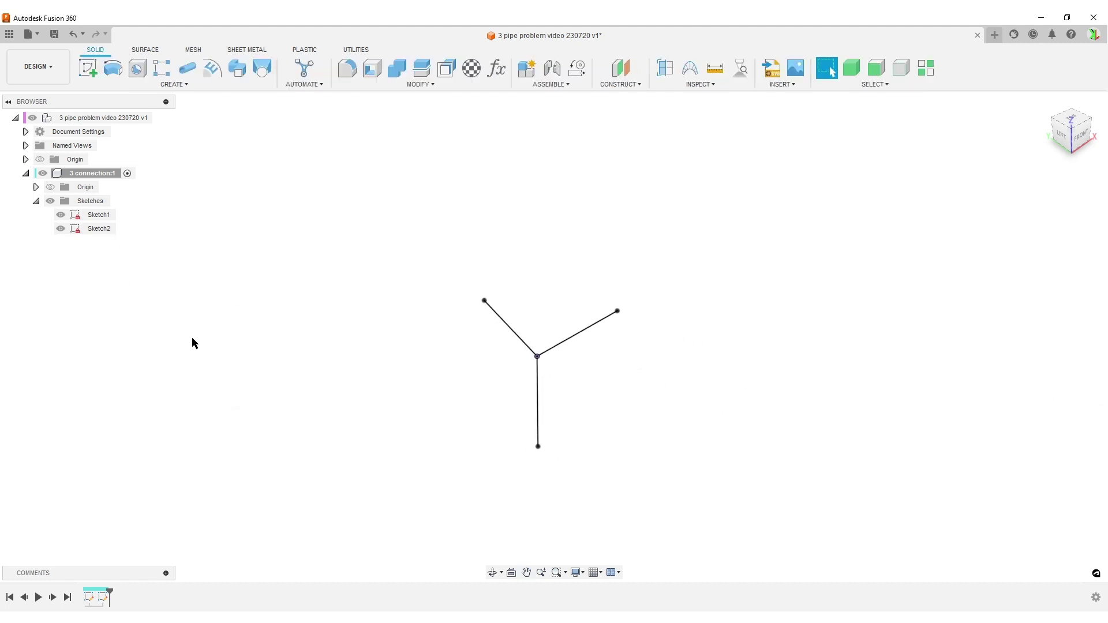
- Create a solid pipe along only the horizontal Sketch1 line
left_click(187, 69)
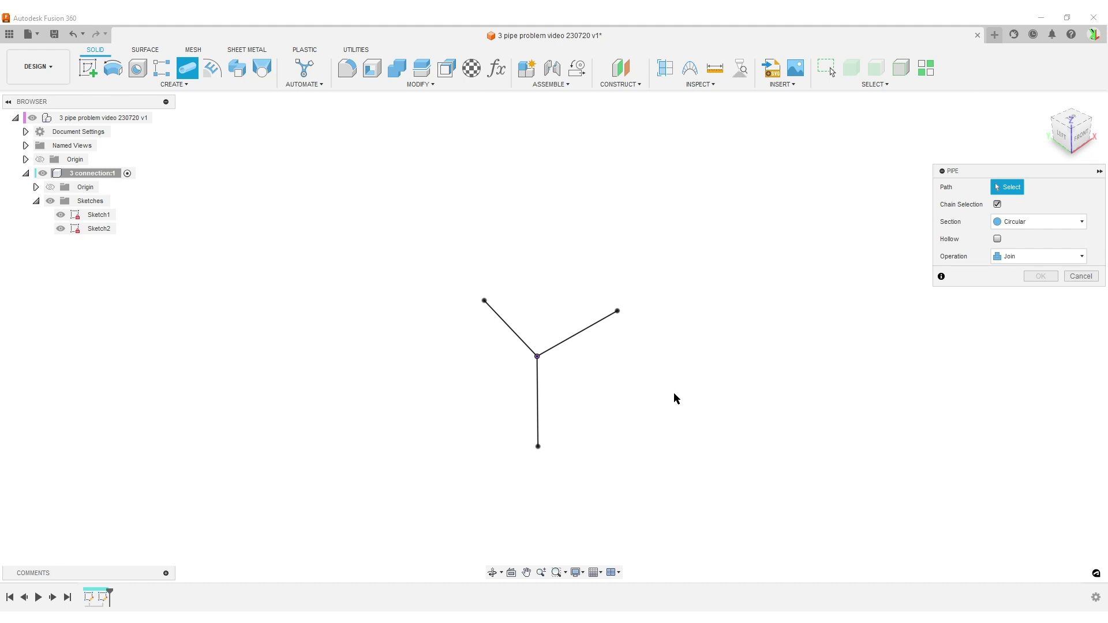
scroll(632, 402, "up", 3)
left_click(566, 277)
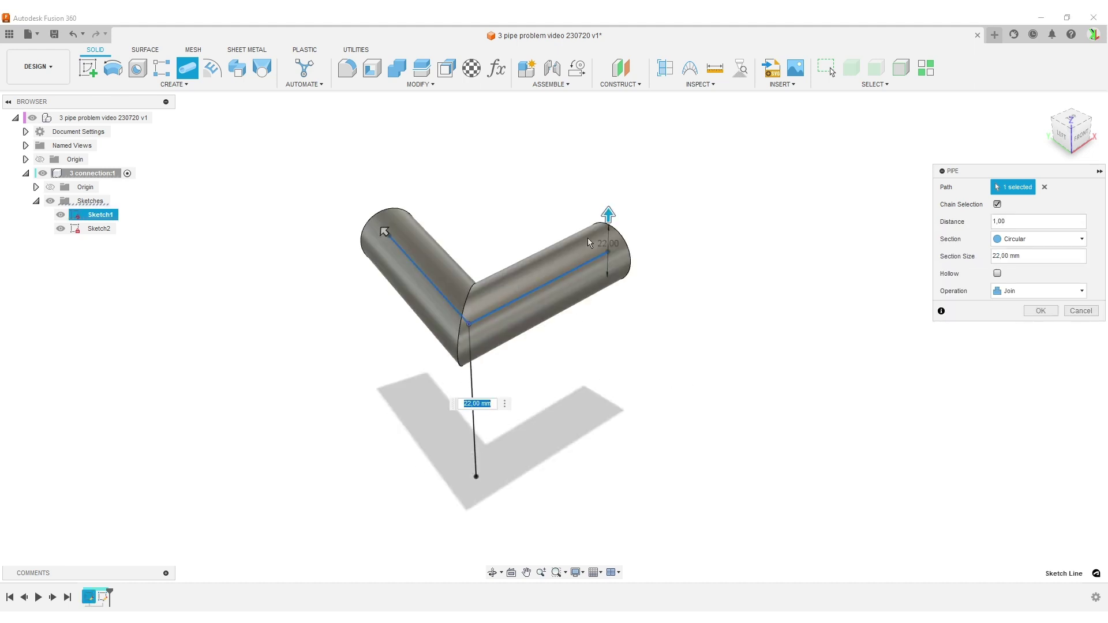
left_click(1071, 118)
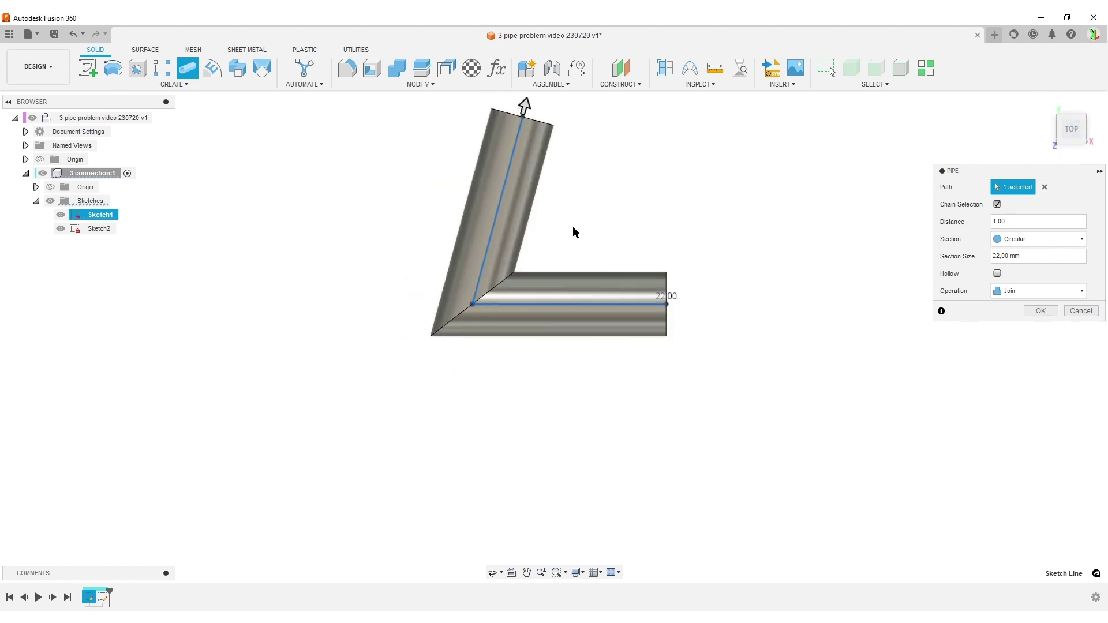
left_click(505, 188)
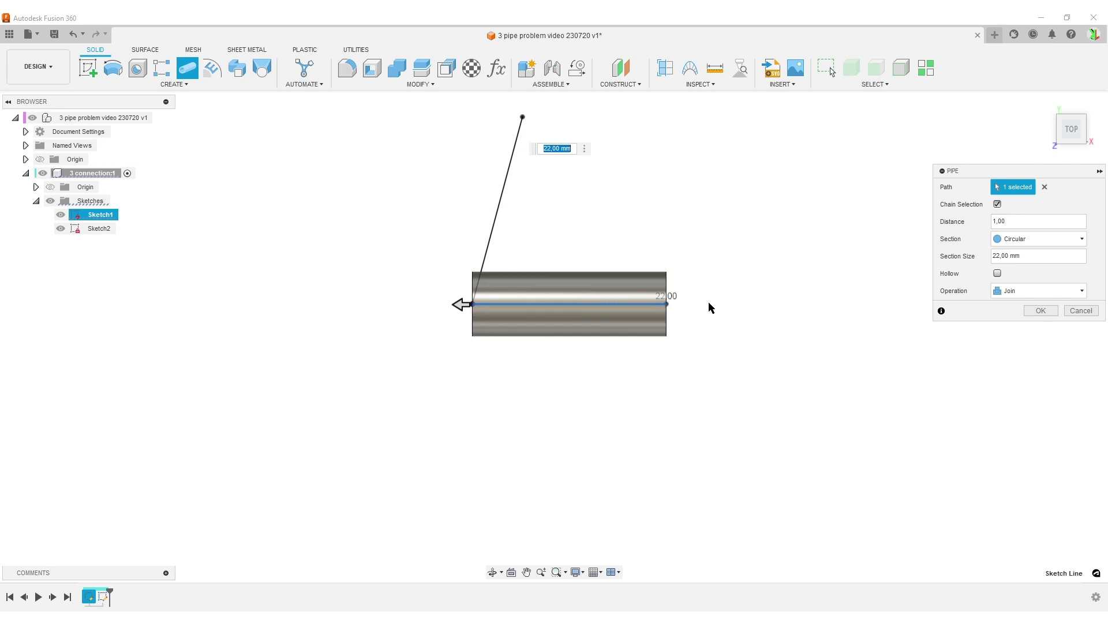
middle_click_drag(552, 431, 604, 414, "shift")
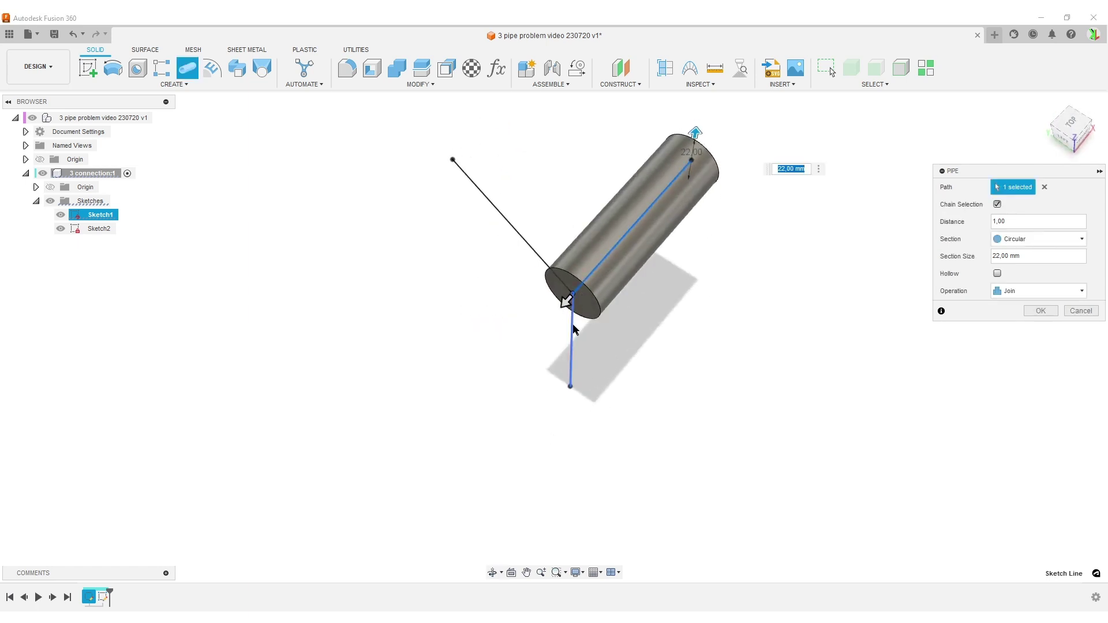
middle_click_drag(821, 364, 836, 406)
left_click(1041, 311)
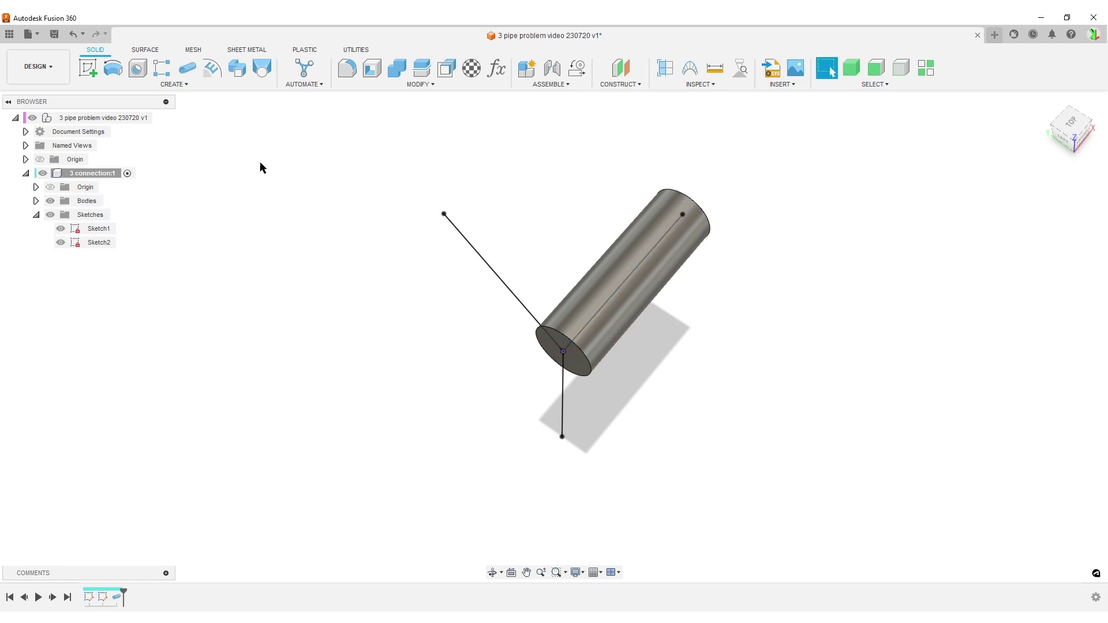
- Edit the pipe feature to set its section size to Pipe_OD
double_click(119, 597)
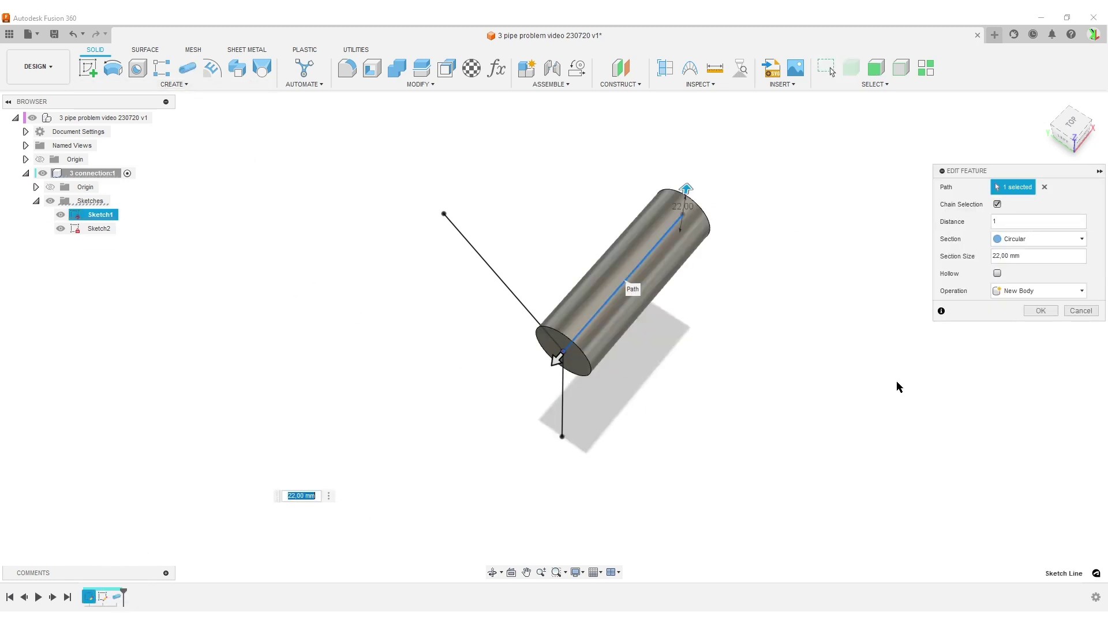
double_click(1037, 255)
type("p")
key("Return")
- Add a pipe along the angled Sketch1 line with section size Pipe_OD, joining Body1
left_click(1041, 311)
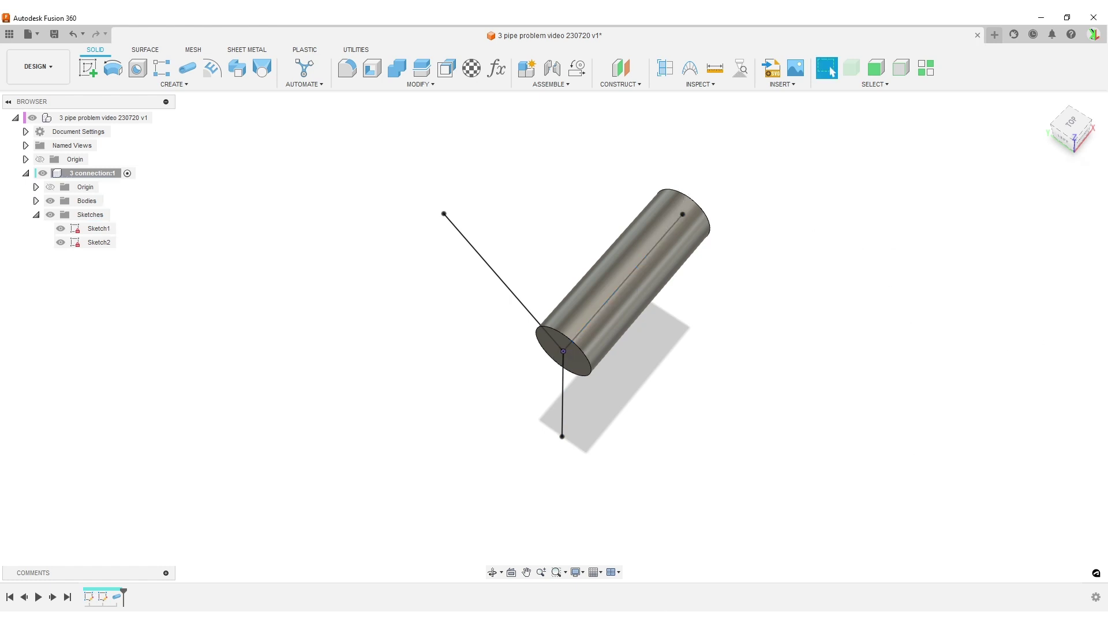
left_click(187, 68)
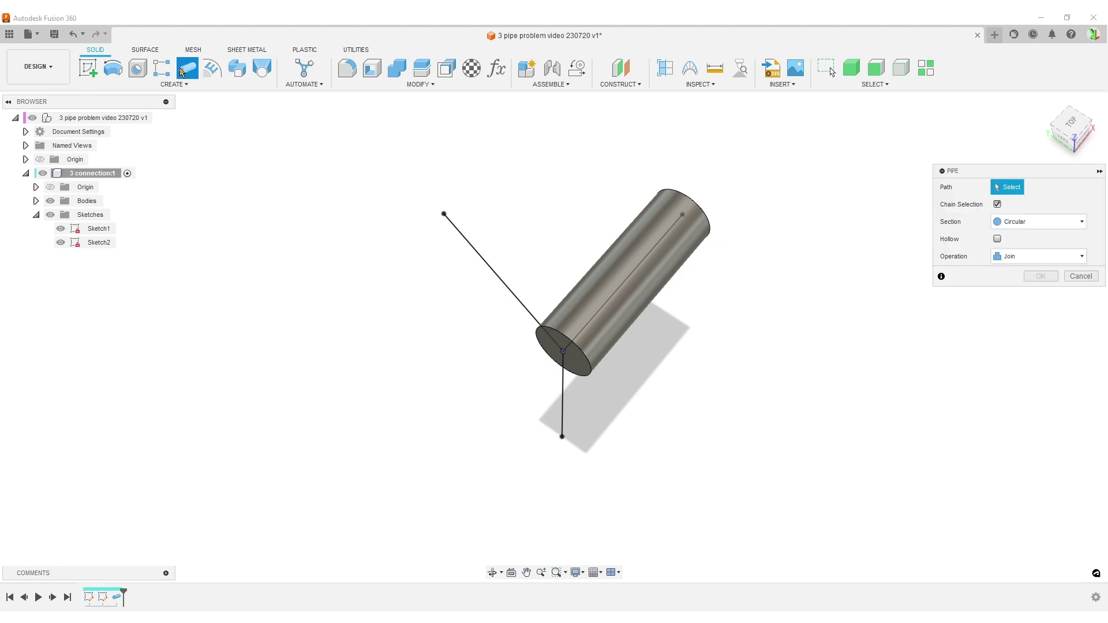
left_click(474, 249)
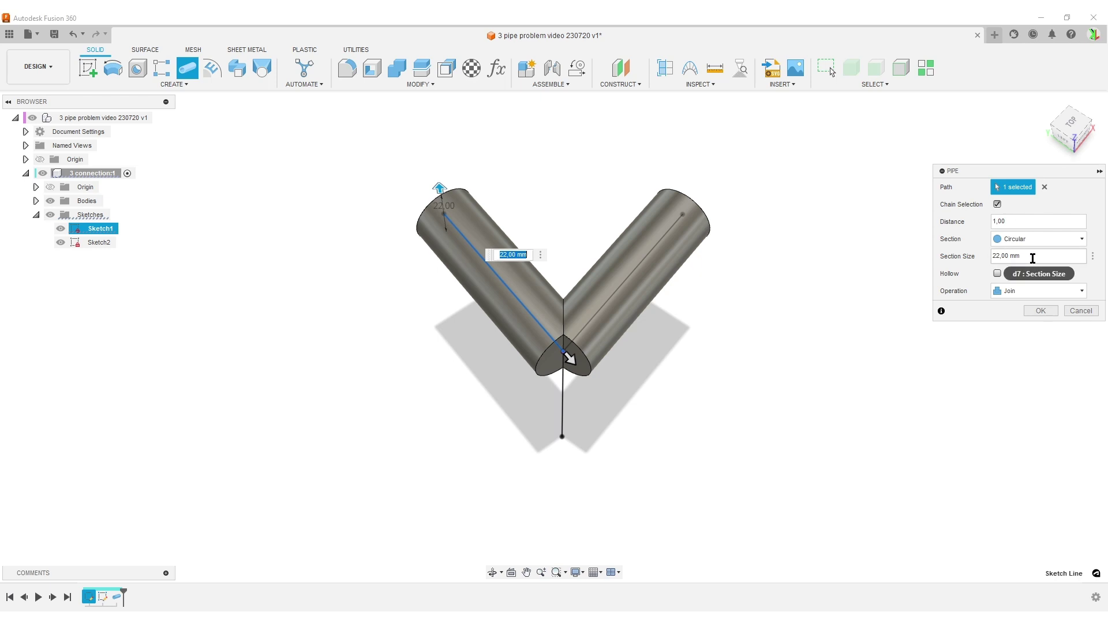
left_click_drag(1033, 258, 987, 263)
type("Pipe_OD")
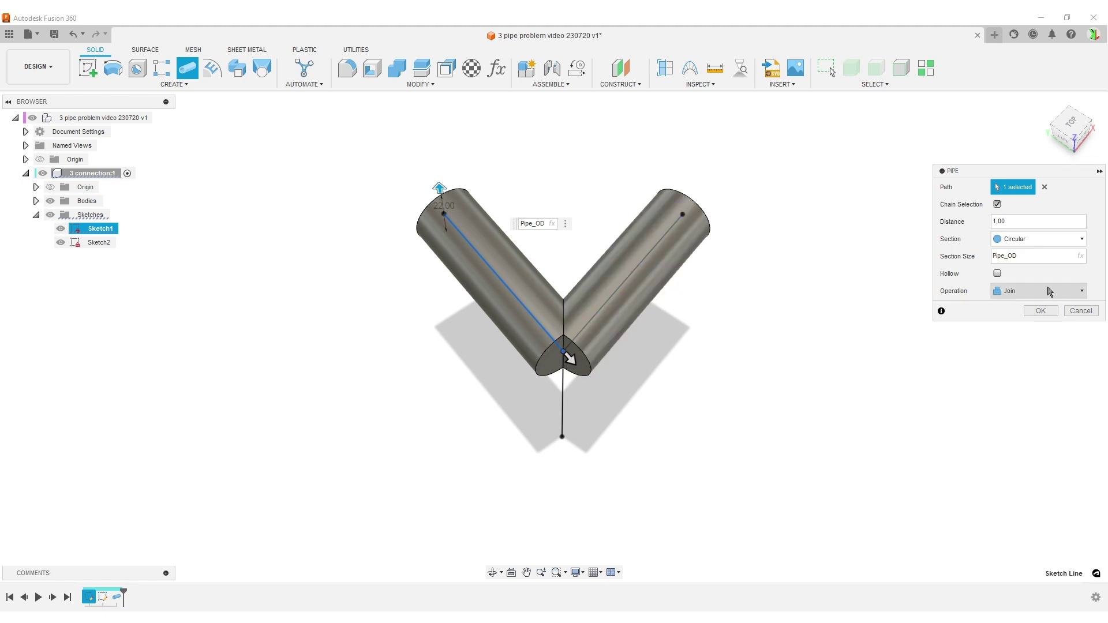
left_click(1041, 311)
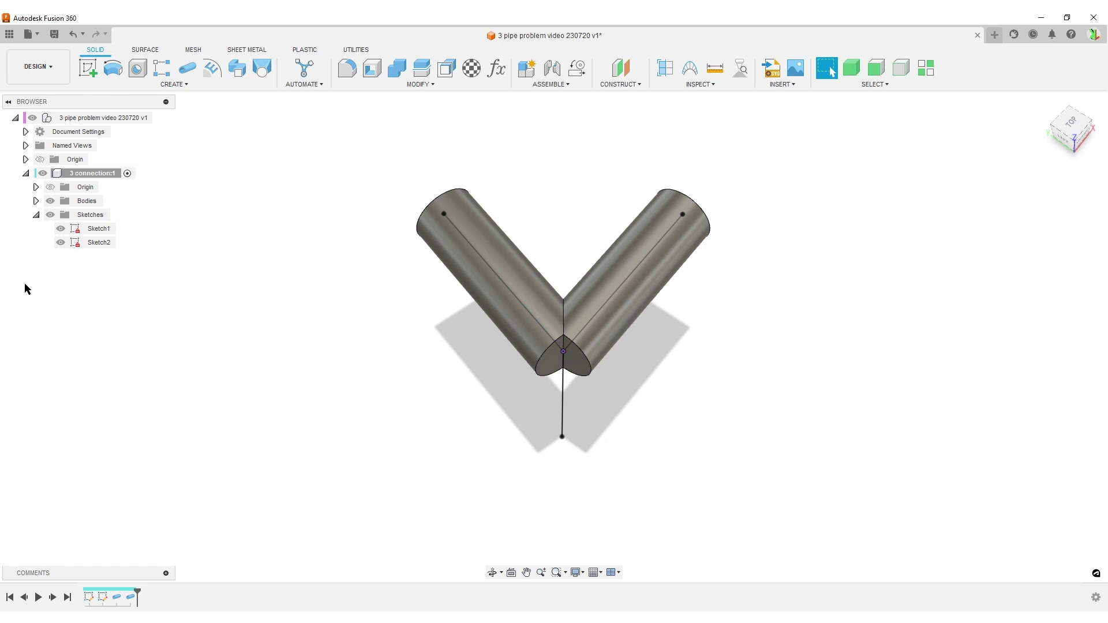
left_click(36, 201)
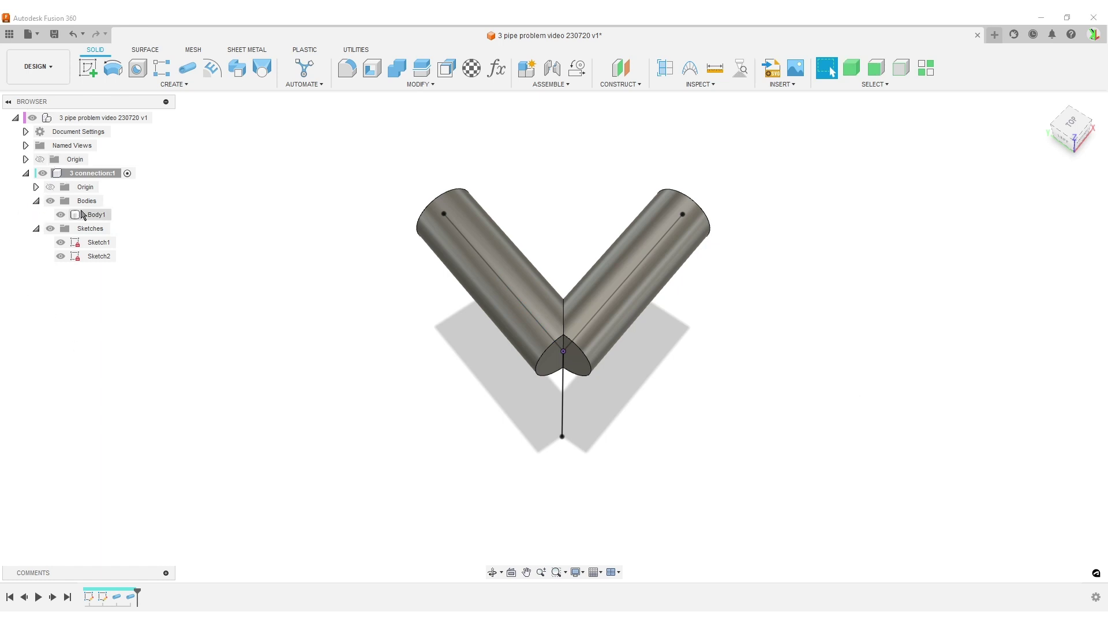
middle_click_drag(734, 404, 731, 372, "shift")
- Start a pipe along the vertical Sketch2 line with section size Pipe_OD
left_click(187, 68)
left_click(536, 321)
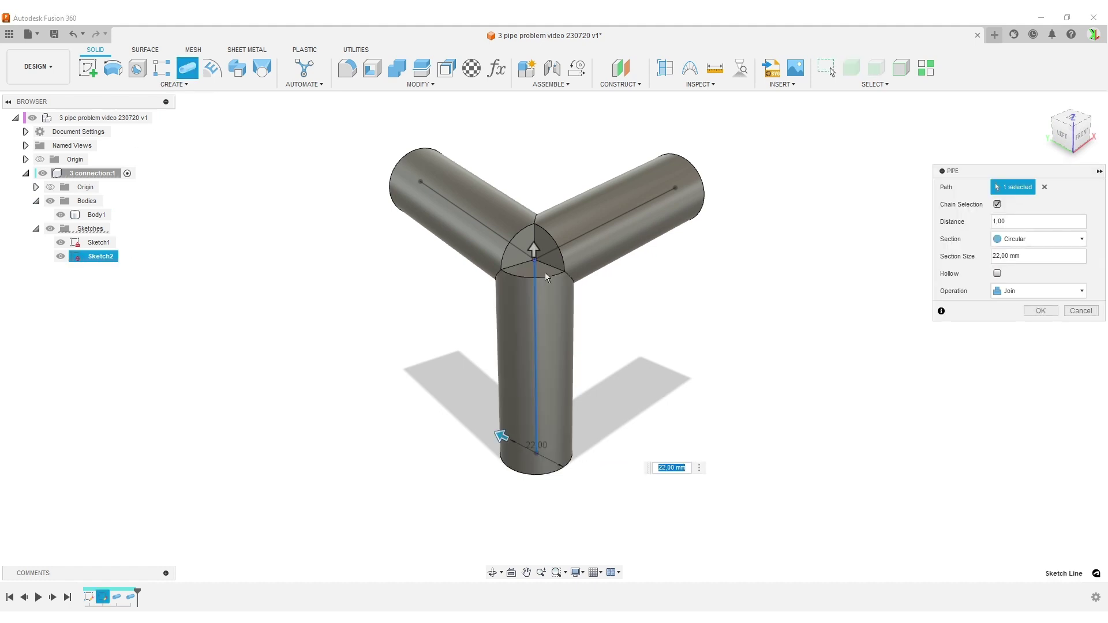
left_click(1033, 256)
type("Pipe_OD")
key("Return")
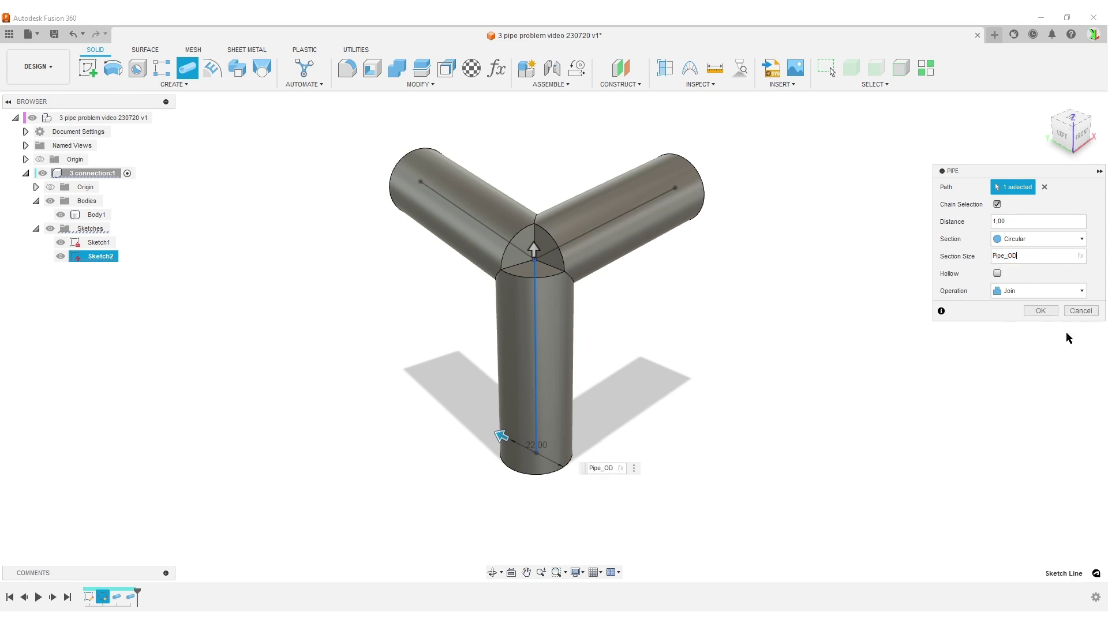
- Commit the vertical pipe leg, then hide Sketch1 and Sketch2 and orbit around Body1
left_click(1049, 312)
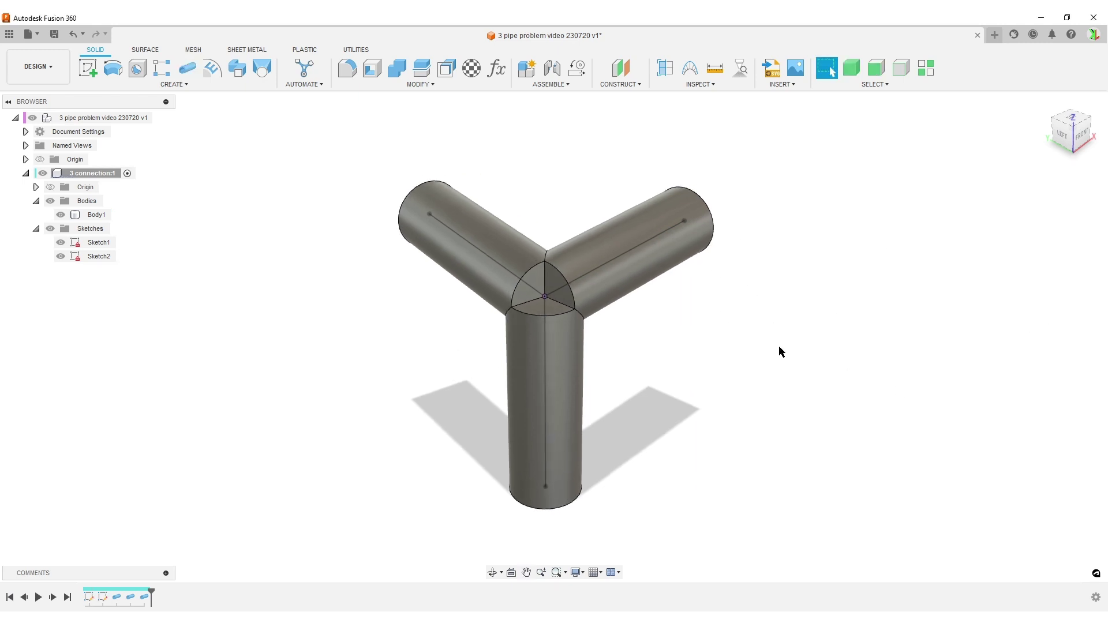
mouse_move(782, 373)
middle_mouse_down("shift")
mouse_move(671, 256)
mouse_move(677, 344)
mouse_move(549, 364)
mouse_move(731, 363)
mouse_move(749, 386)
middle_mouse_up("shift")
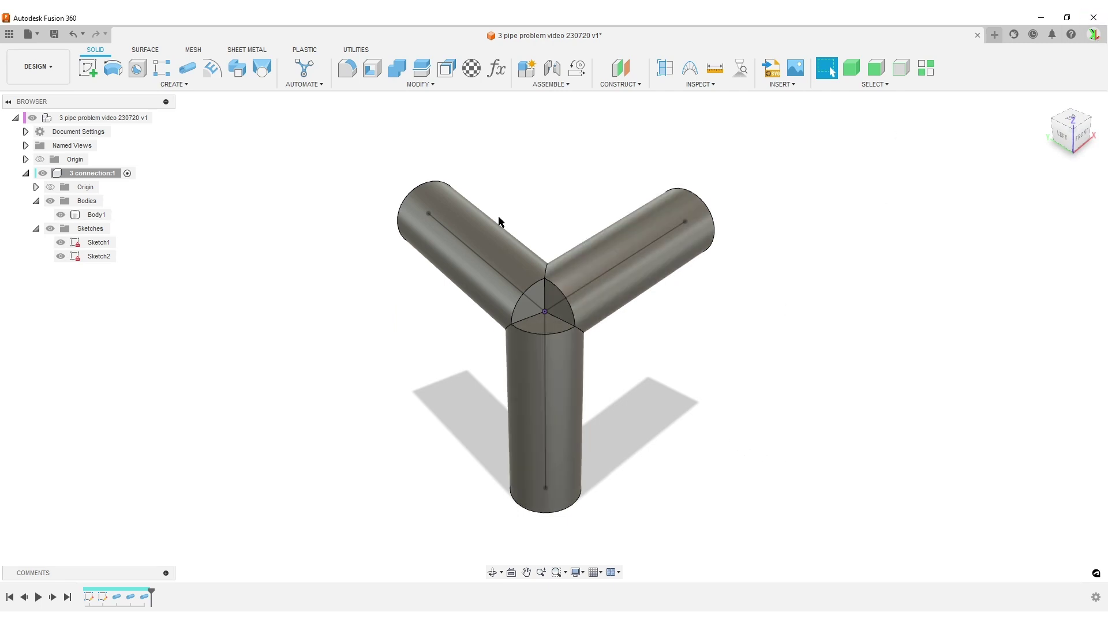
left_click(60, 242)
left_click(60, 256)
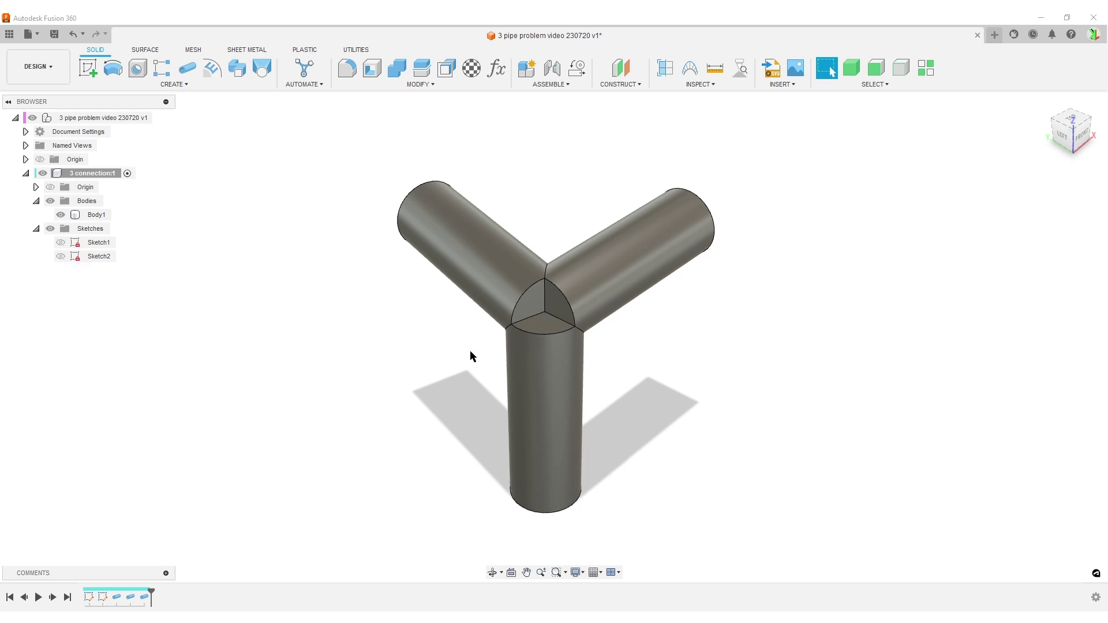
mouse_move(687, 425)
middle_mouse_down()
mouse_move(696, 418)
mouse_move(554, 420)
mouse_move(756, 448)
mouse_move(737, 359)
mouse_move(756, 424)
middle_mouse_up()
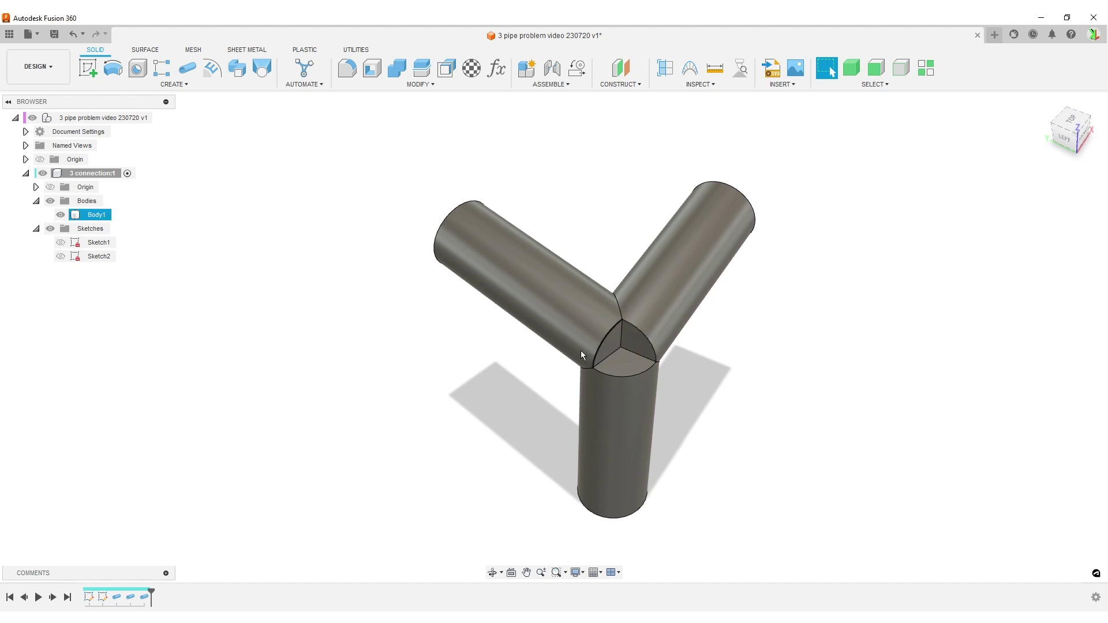
scroll(710, 440, "up", 3)
scroll(664, 444, "down", 3)
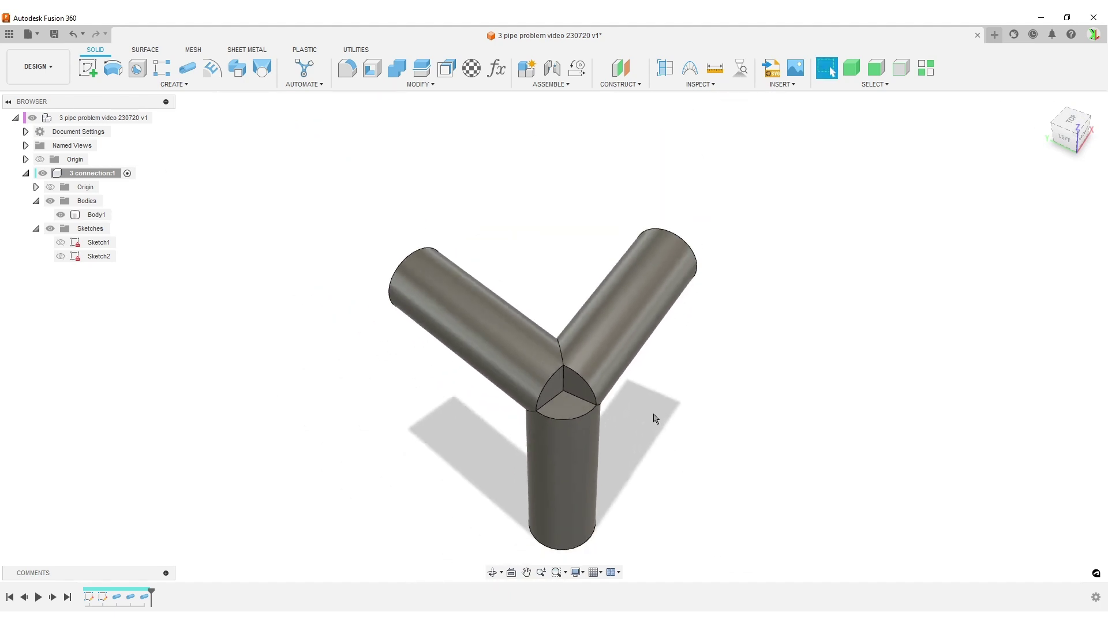
mouse_move(662, 445)
middle_mouse_down("shift")
mouse_move(643, 413)
mouse_move(645, 432)
middle_mouse_up("shift")
key("Escape")
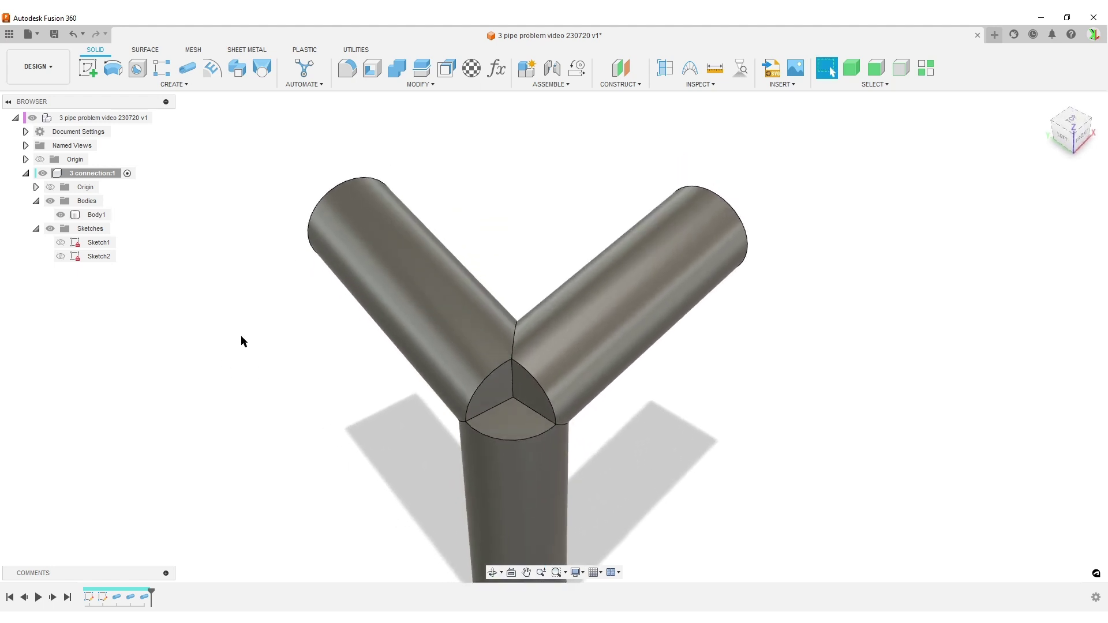
- Try deleting the three junction faces with Surface tools, then undo and return to Solid
left_click(144, 51)
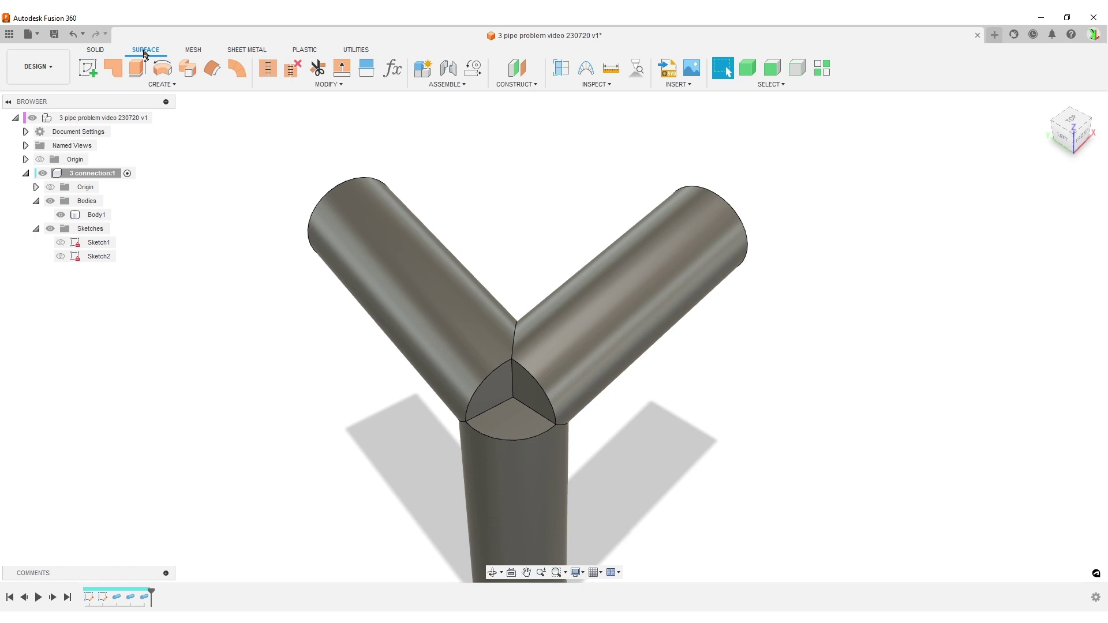
left_click(500, 386)
left_click(524, 391, "ctrl")
left_click(525, 418, "ctrl")
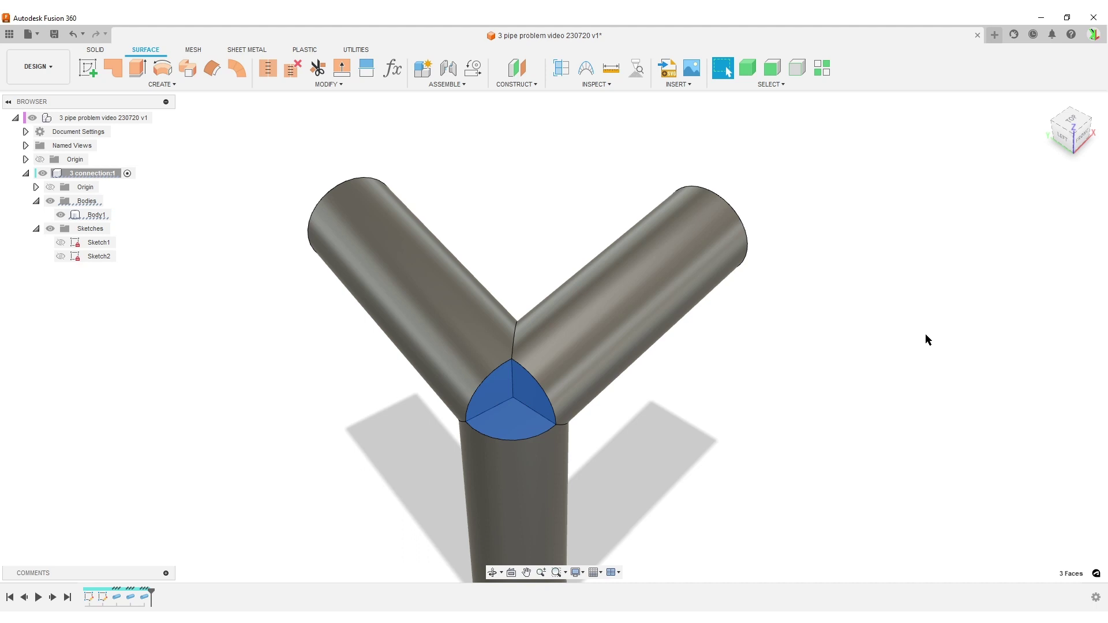
key("Delete")
middle_click_drag(677, 414, 759, 415, "shift")
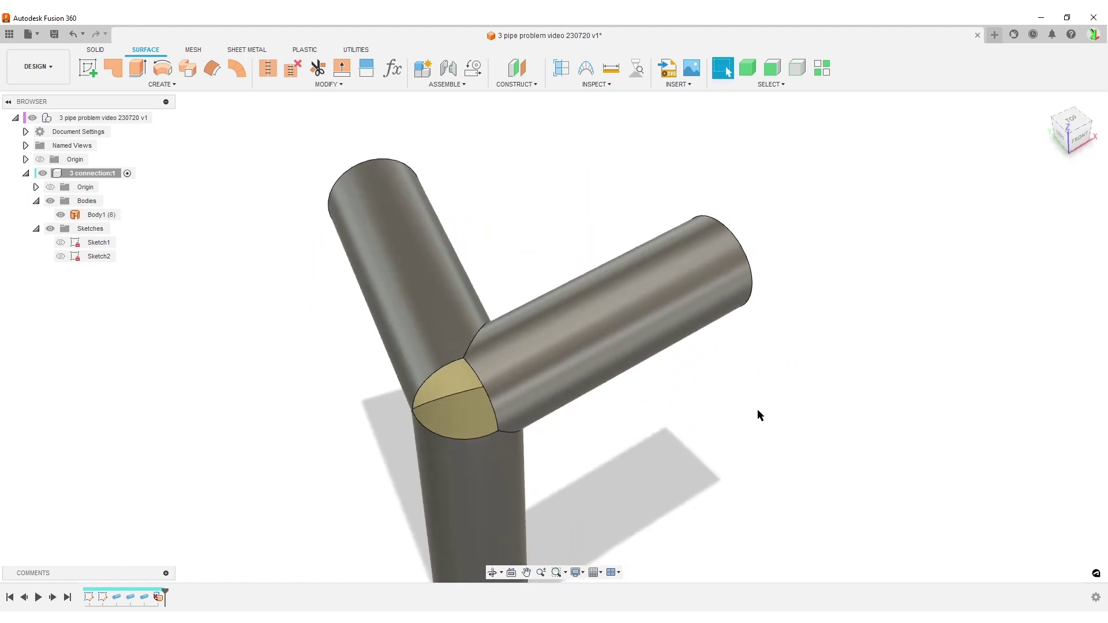
left_click(72, 33)
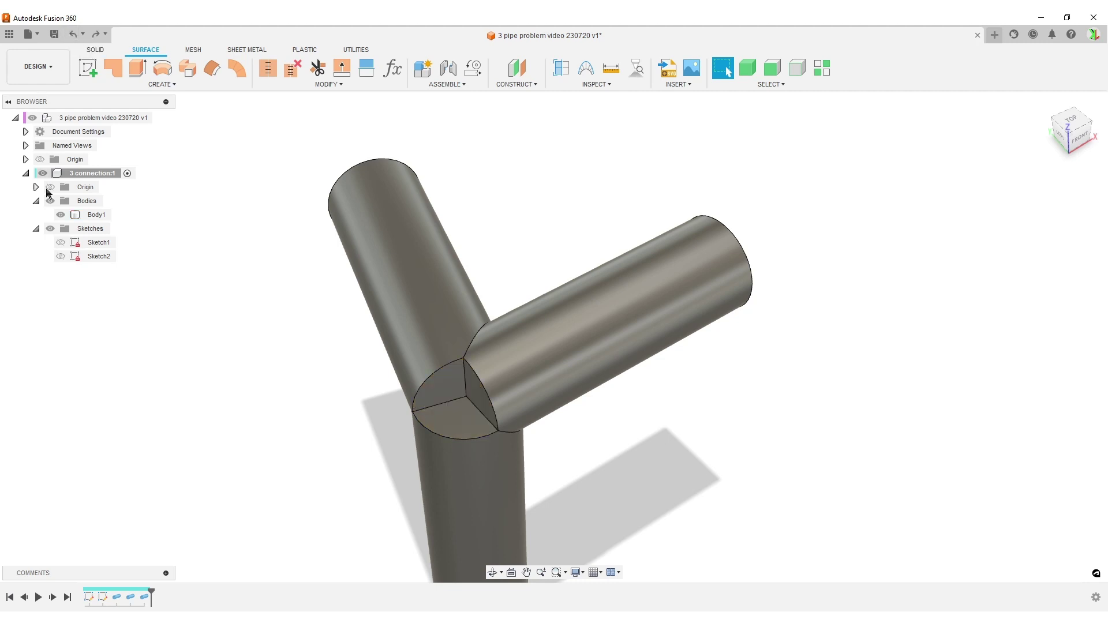
left_click(97, 51)
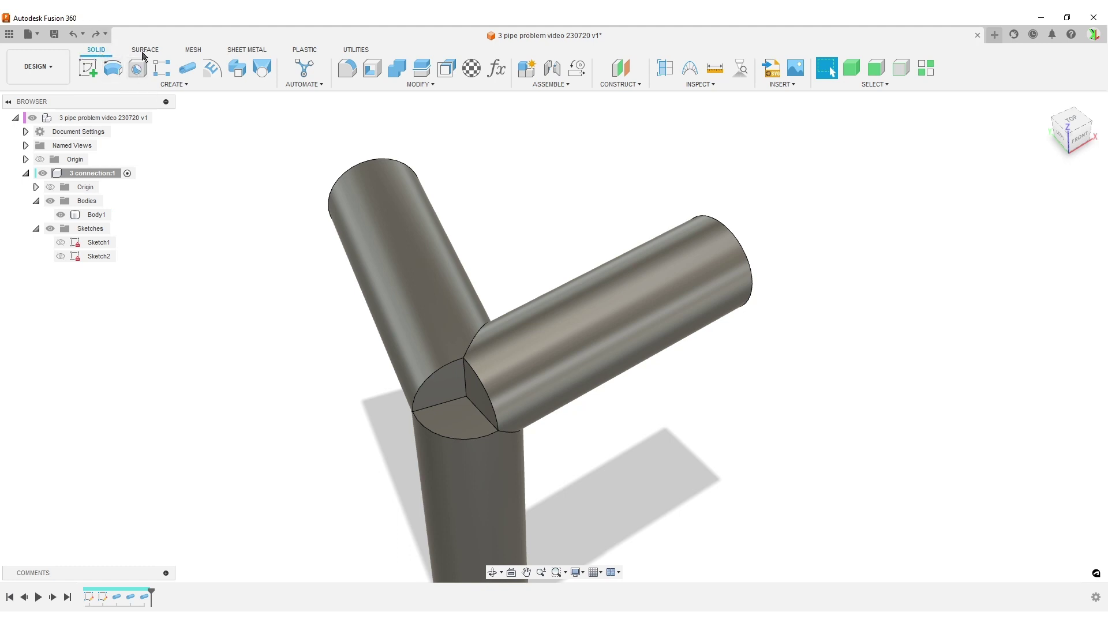
- Select the left, right and bottom cut faces at the junction and delete them
middle_click_drag(687, 483, 660, 448)
scroll(455, 311, "up", 3)
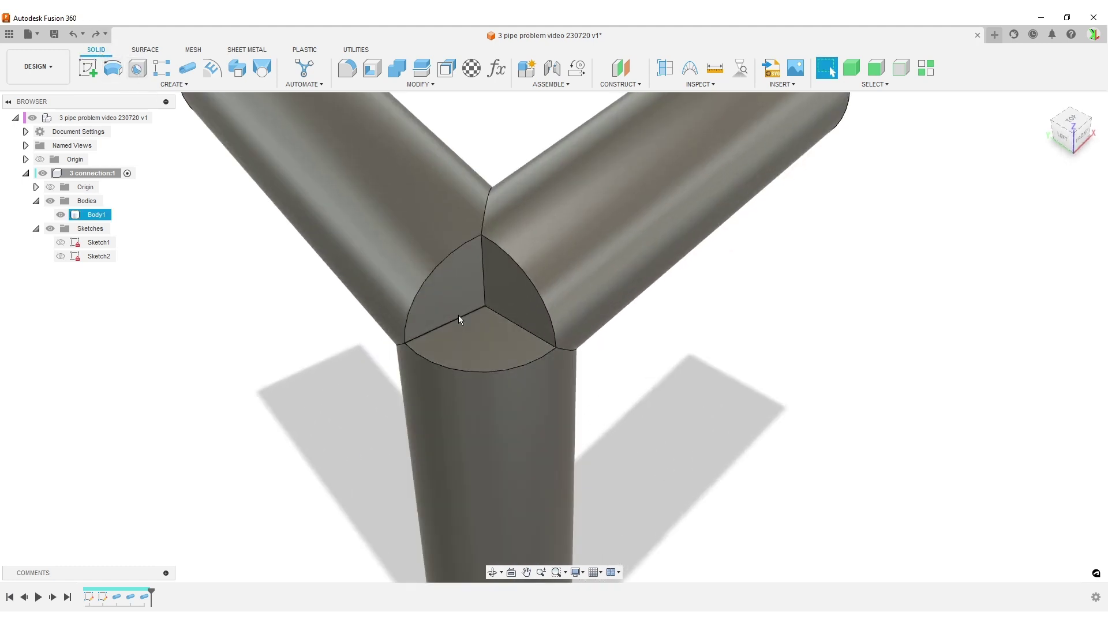
left_click(461, 306)
left_click(502, 293)
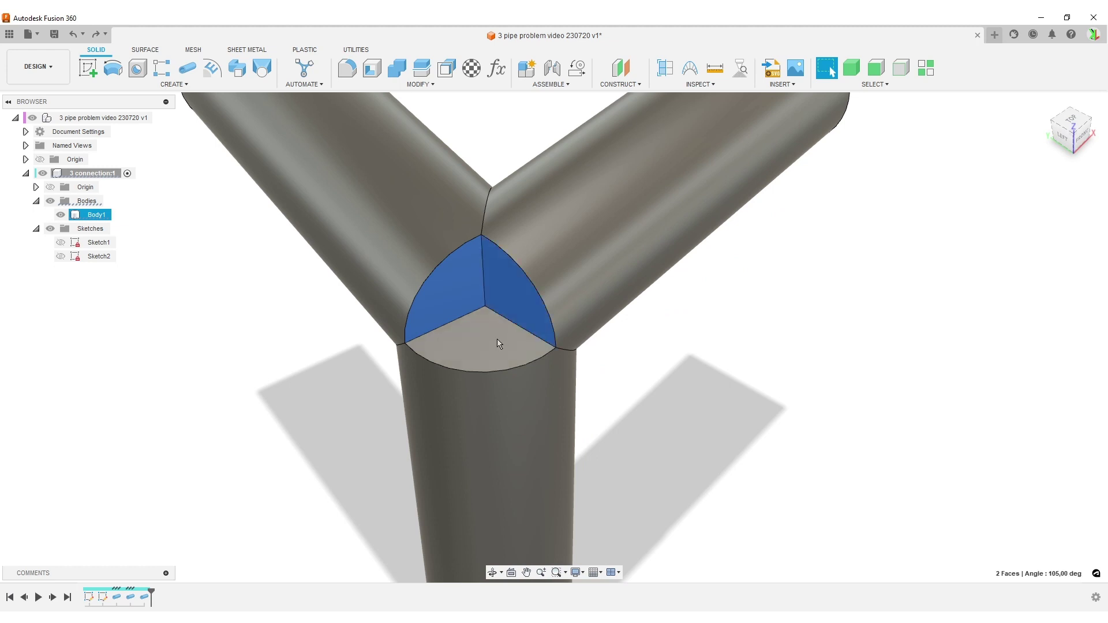
left_click(535, 344)
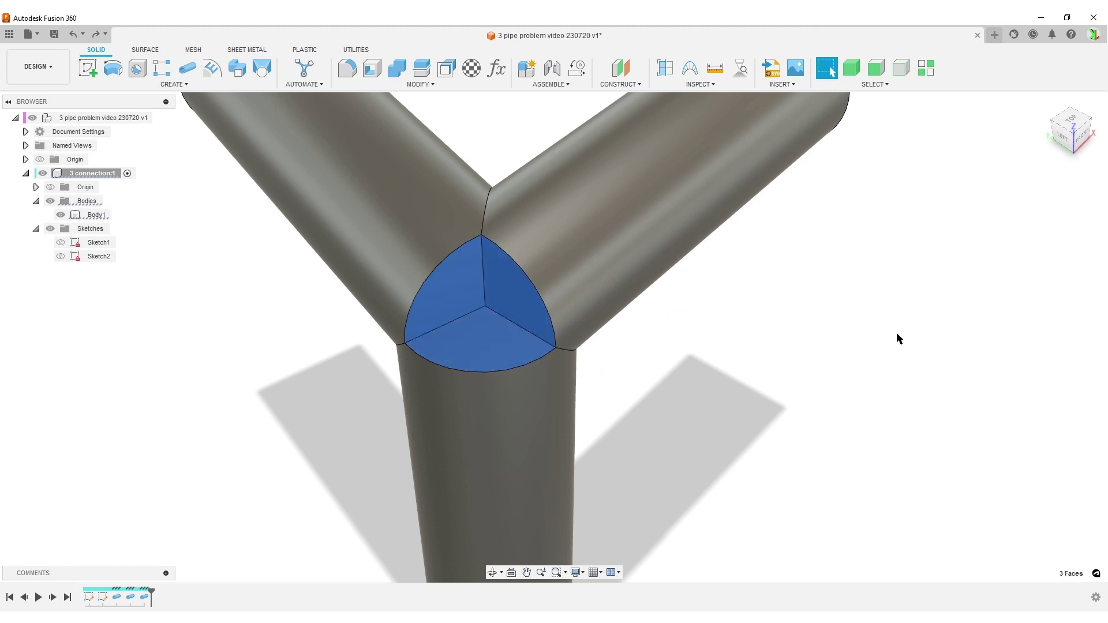
key("Delete")
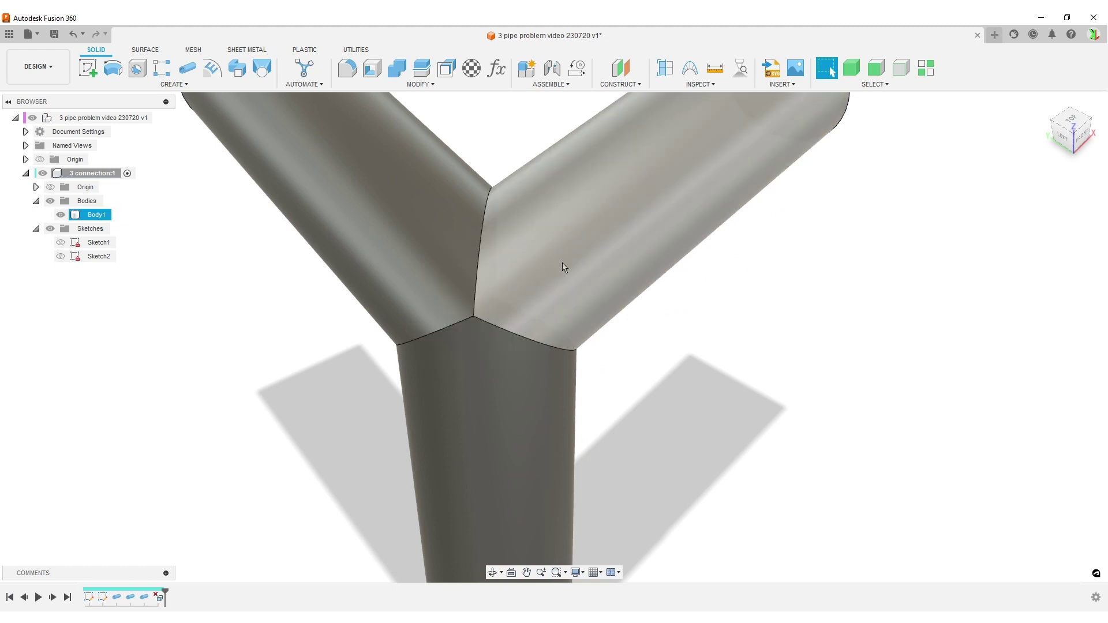
scroll(590, 340, "down", 3)
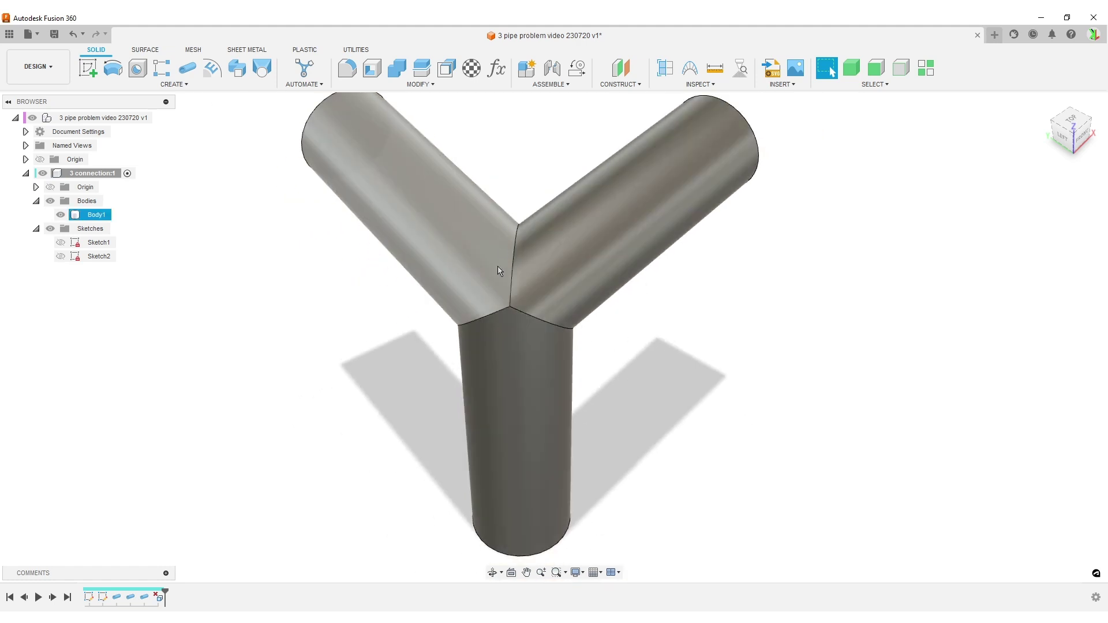
- Orbit around the connector from top and side views to inspect the cleaned junction
middle_click_drag(486, 324, 762, 381, "shift")
left_click(1071, 129)
left_click(492, 358)
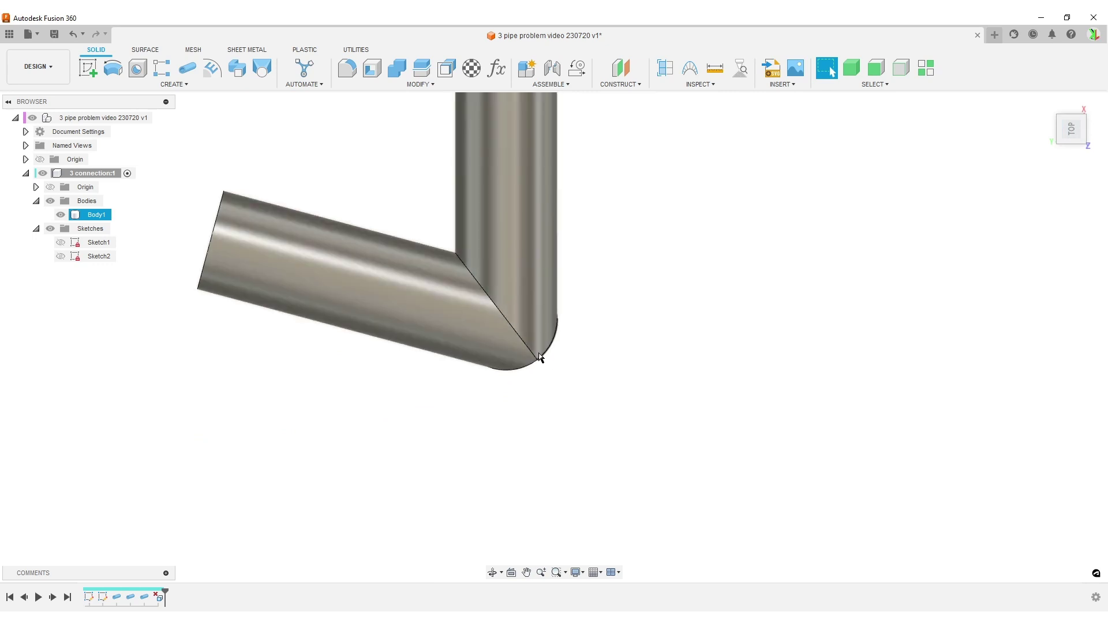
key("Escape")
middle_click_drag(529, 364, 754, 294, "shift")
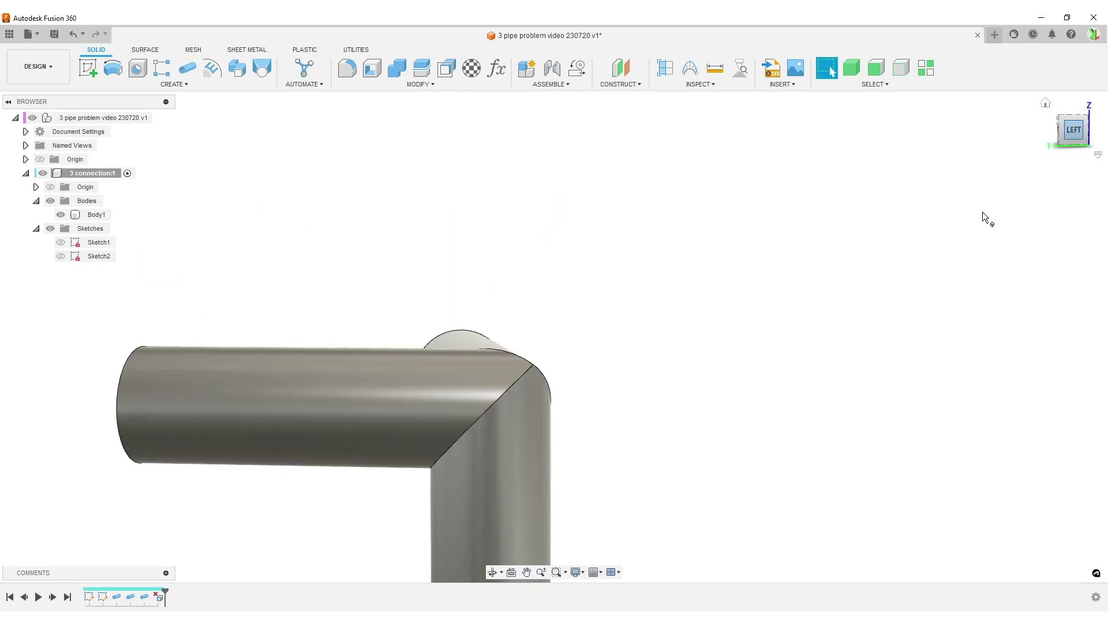
middle_click_drag(613, 377, 547, 391, "shift")
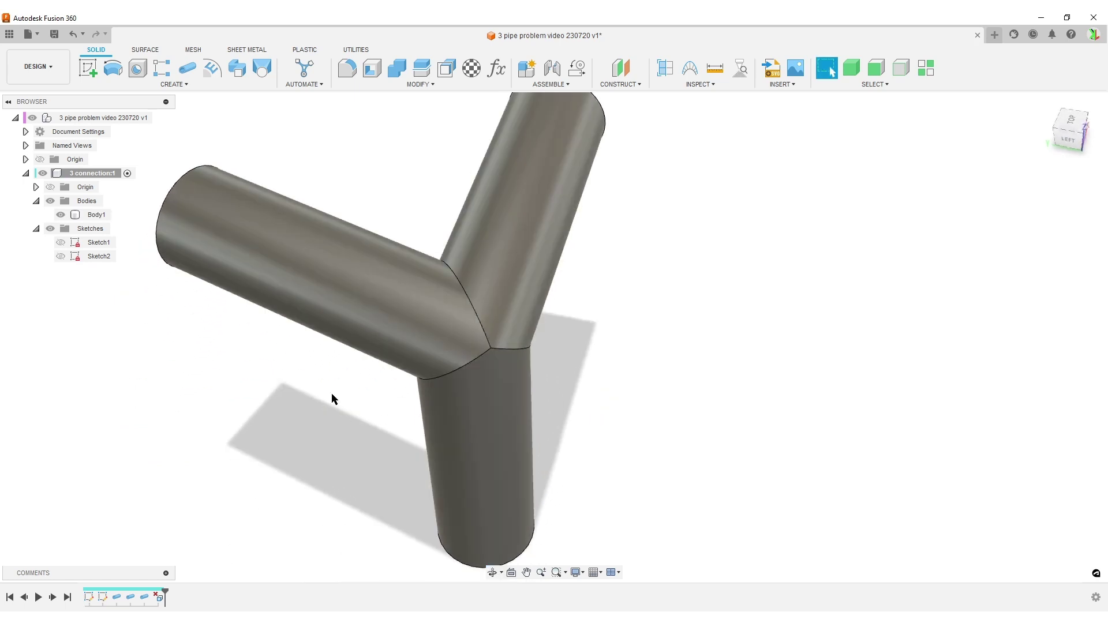
scroll(705, 383, "down", 5)
middle_click_drag(720, 401, 707, 403, "shift")
scroll(707, 403, "up", 3)
key("Escape")
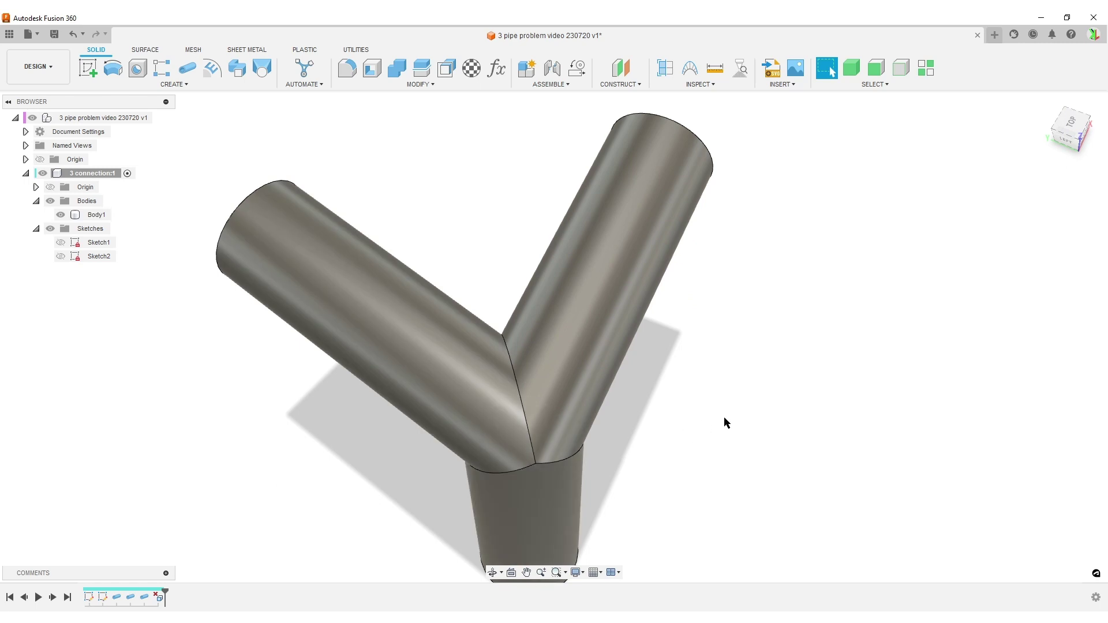
scroll(724, 425, "down", 3)
middle_click_drag(729, 398, 725, 386, "shift")
scroll(725, 386, "up", 2)
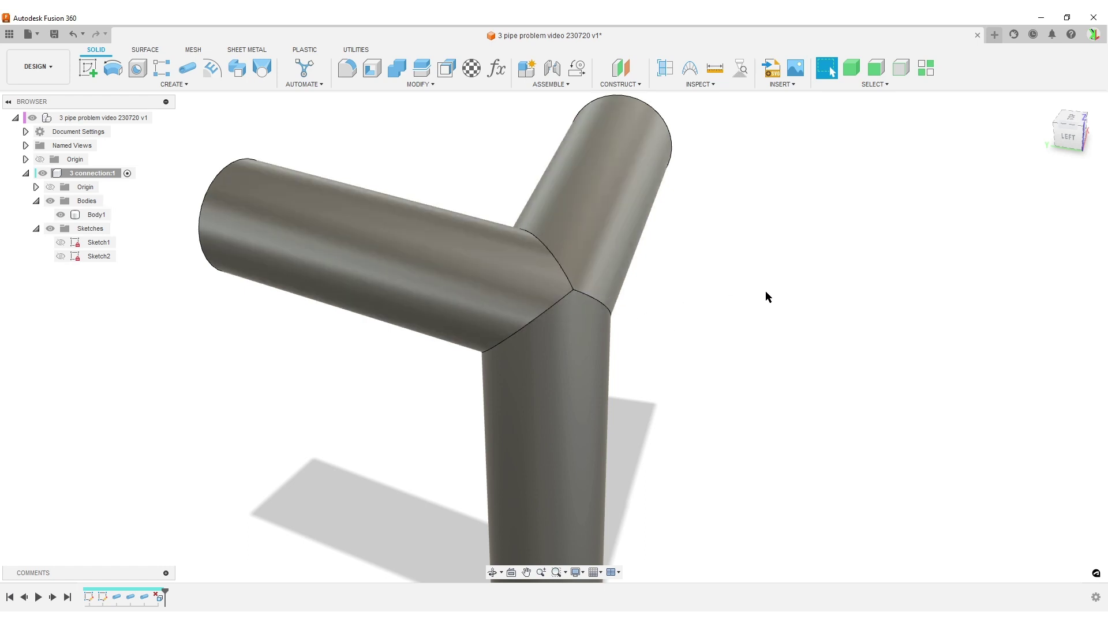
- Start a rolling-ball fillet on the three pipe junction edges with a 5 mm radius
key("f")
left_click(1004, 332)
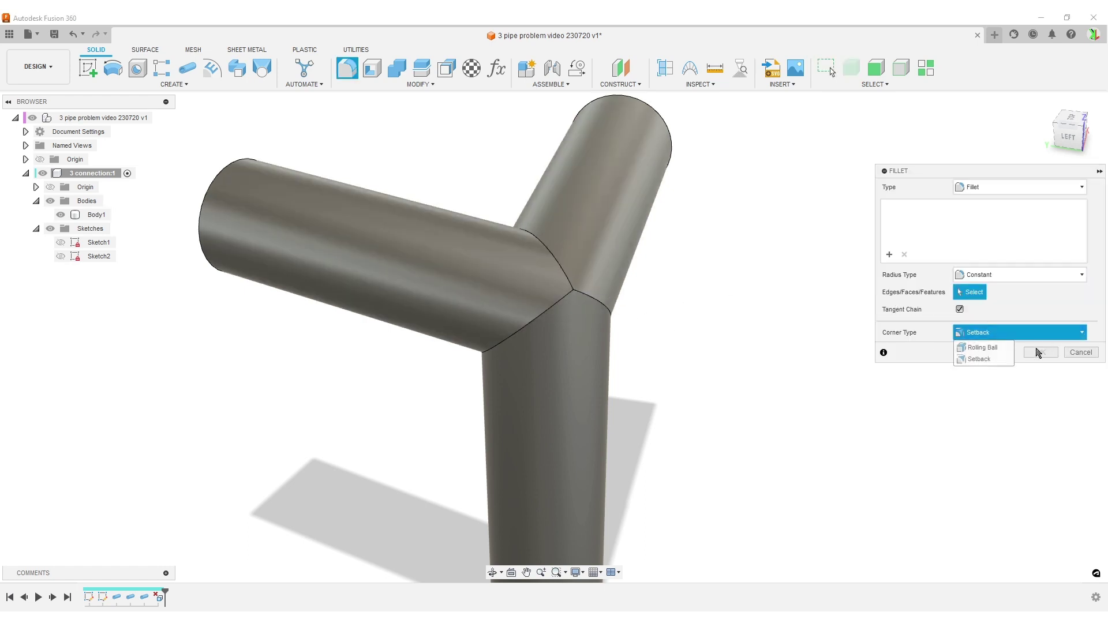
left_click(982, 347)
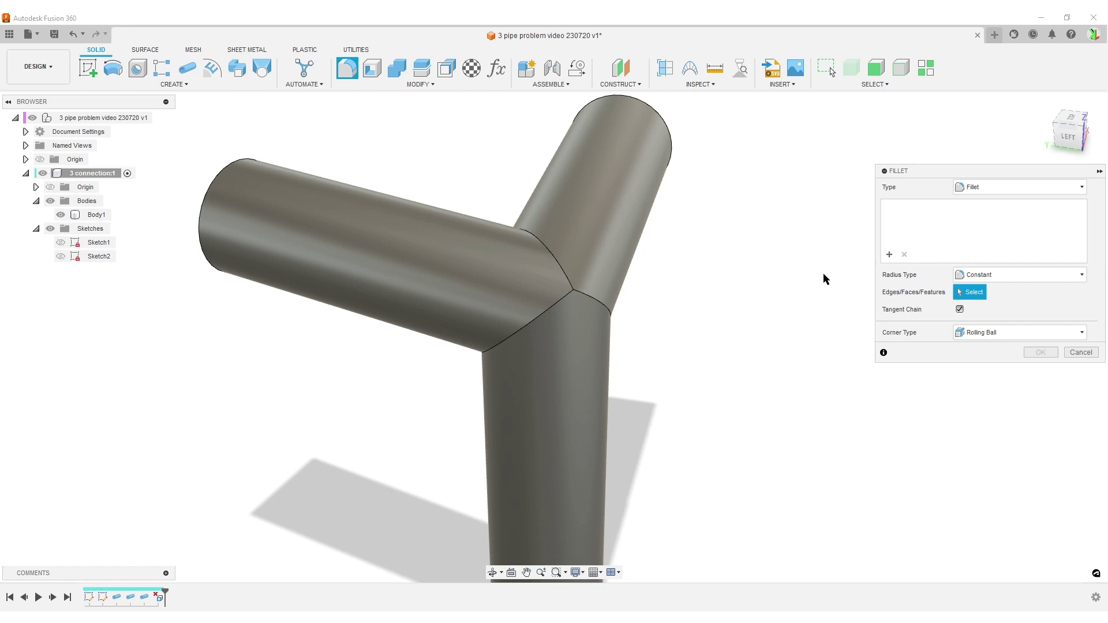
scroll(667, 352, "up", 4)
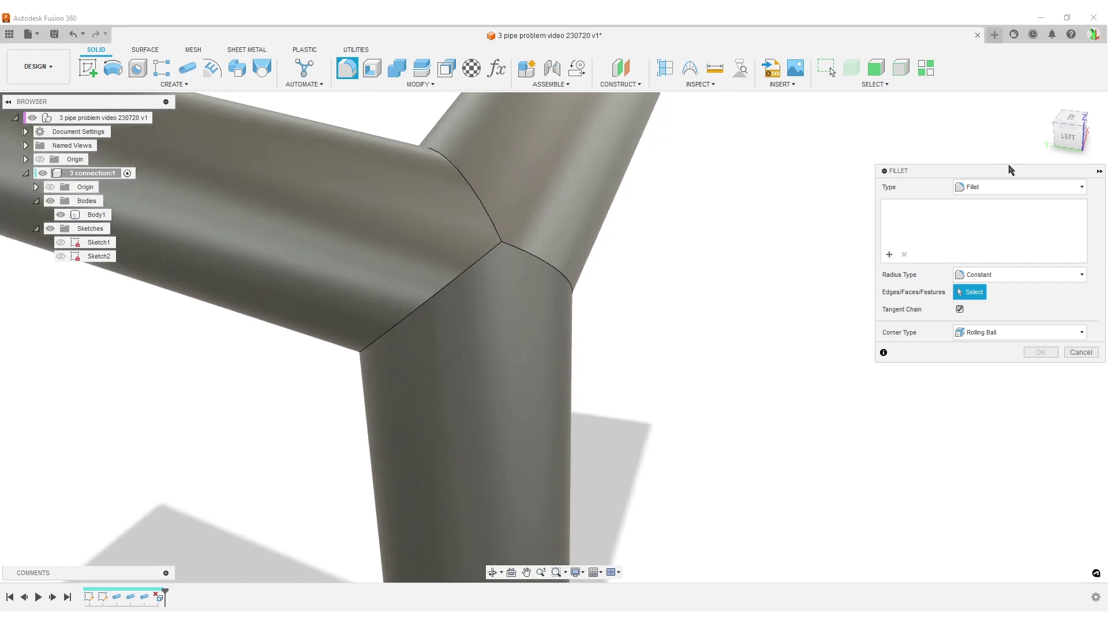
left_click(515, 254)
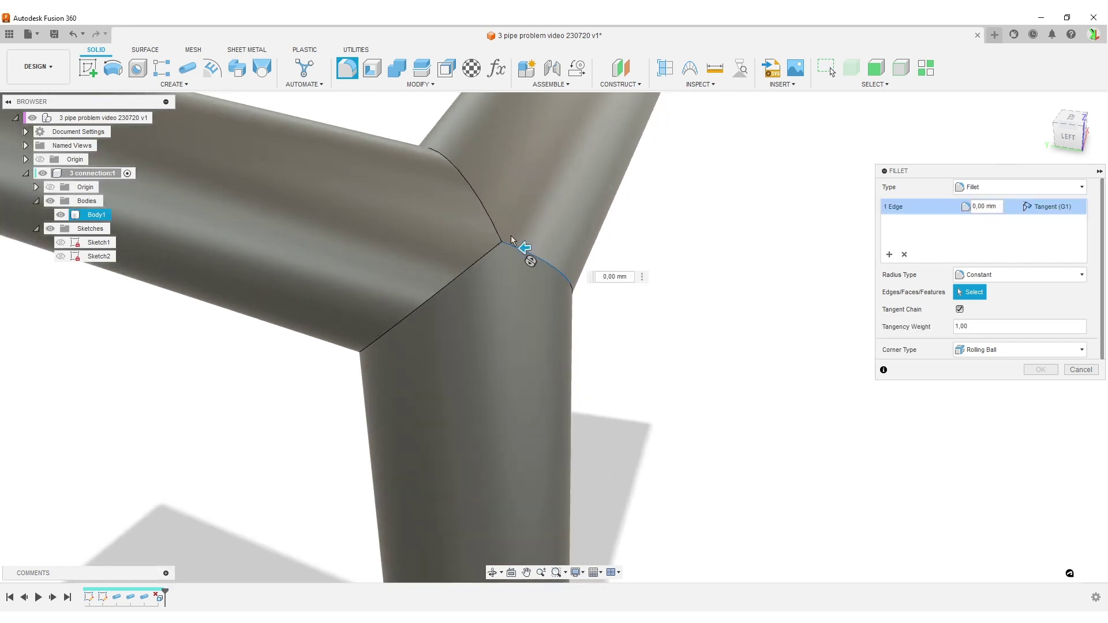
left_click(479, 202)
left_click(486, 254)
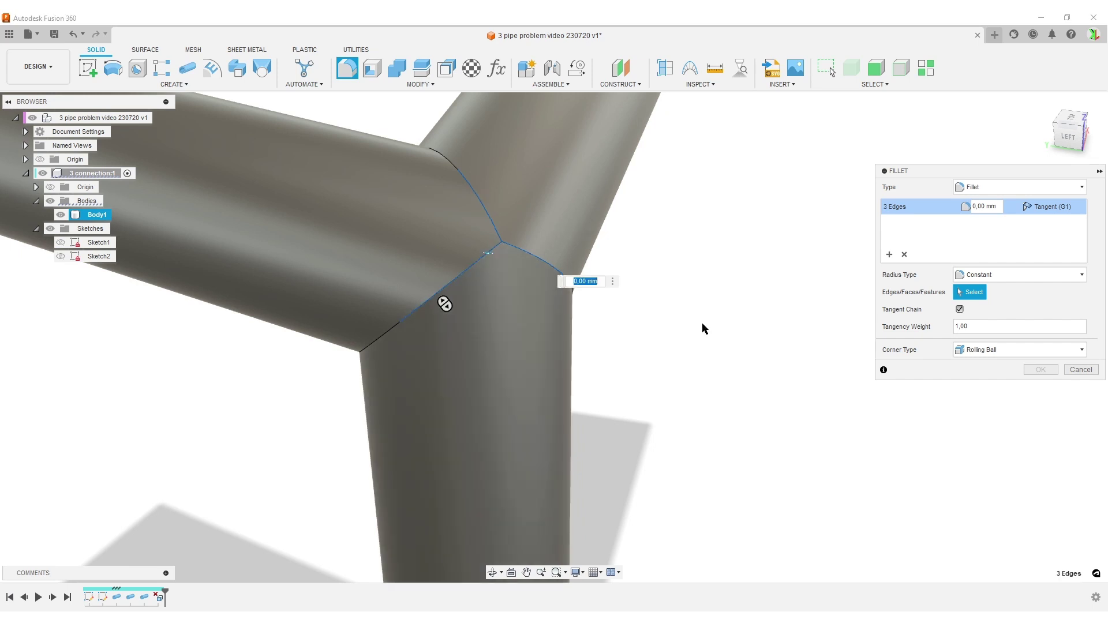
type("5")
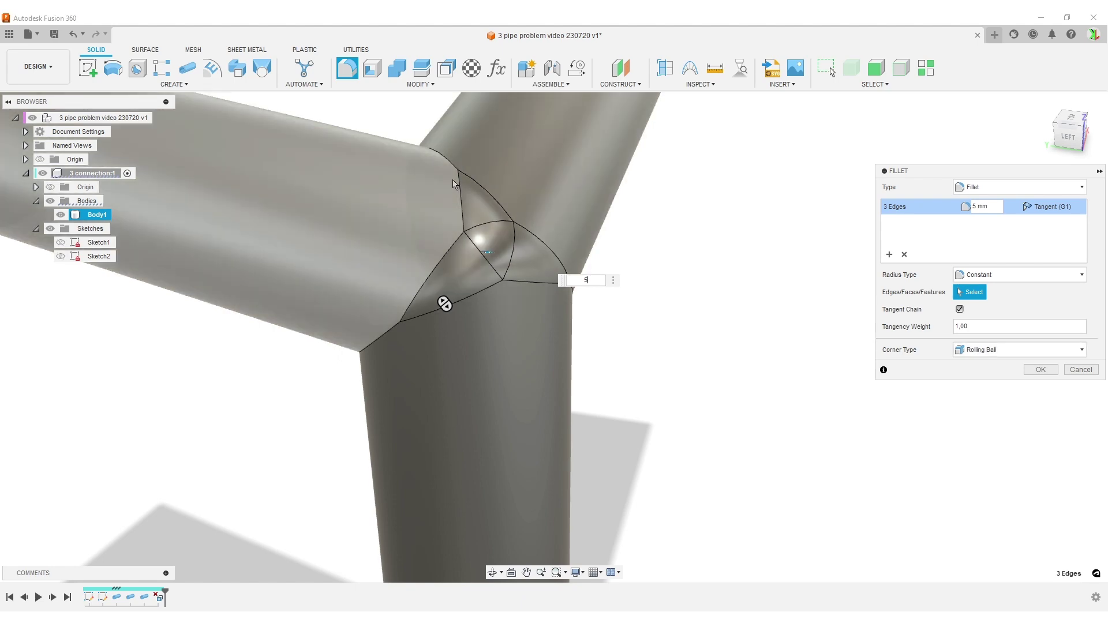
- Switch the fillet corners to Setback, try 7 and 12 mm, then settle on 6 mm
mouse_move(632, 379)
middle_mouse_down("shift")
mouse_move(701, 361)
mouse_move(645, 372)
middle_mouse_up("shift")
left_click(1031, 357)
left_click(981, 373)
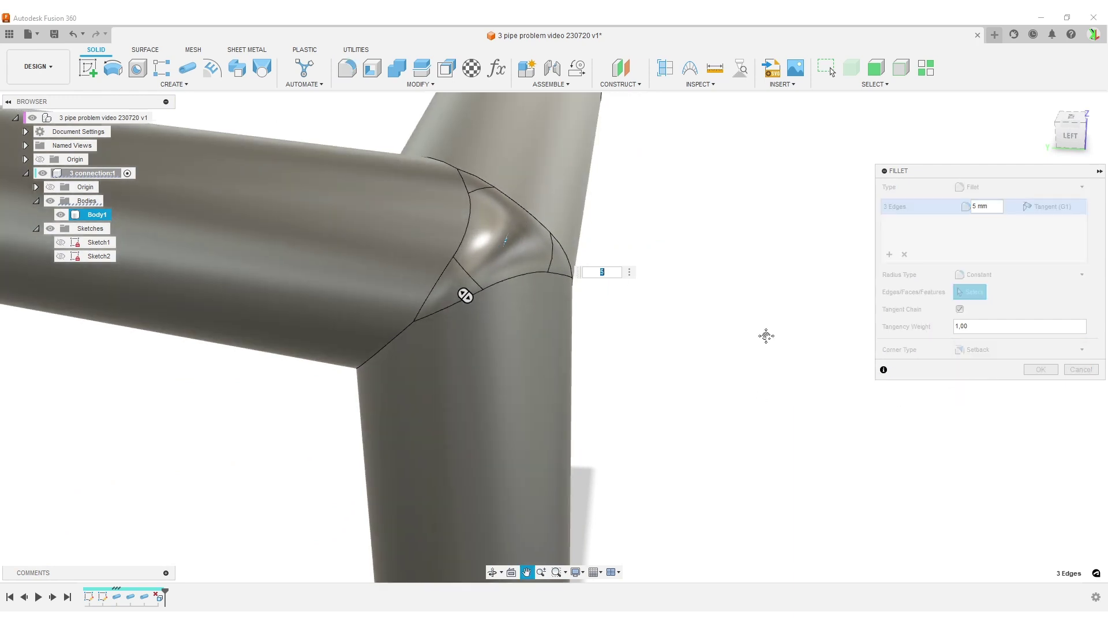
scroll(770, 343, "down", 3)
scroll(750, 355, "up", 5)
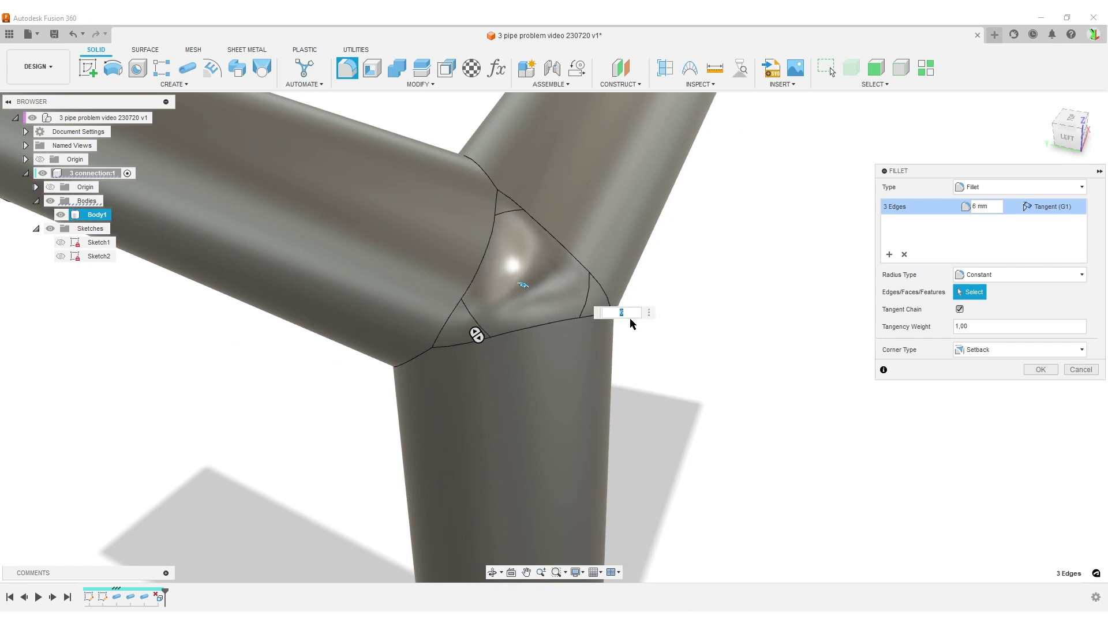
type("7")
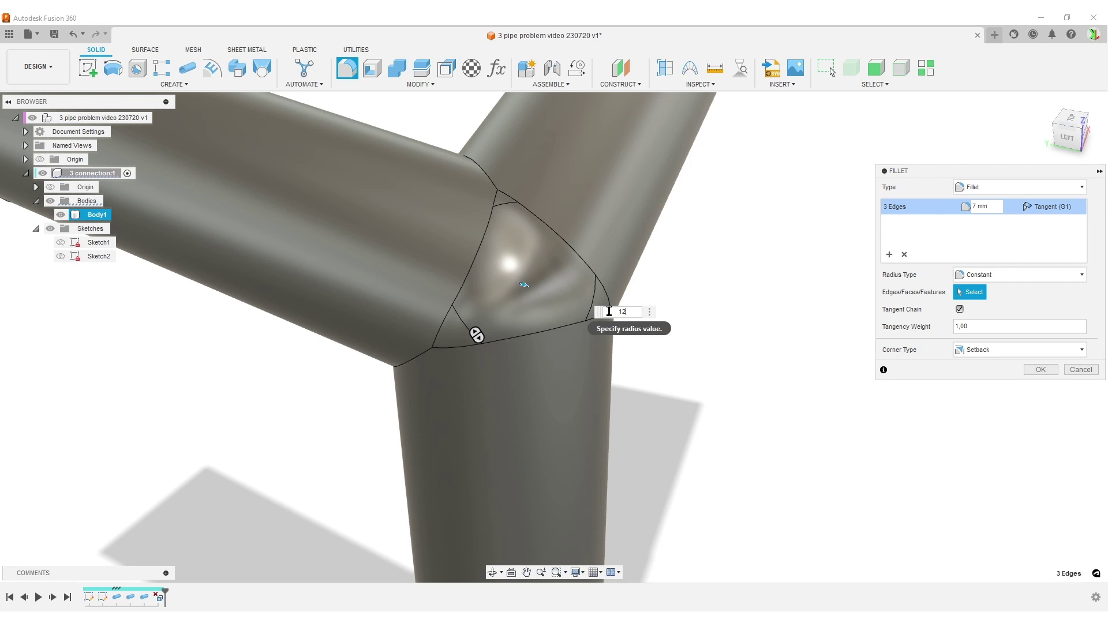
key("Return")
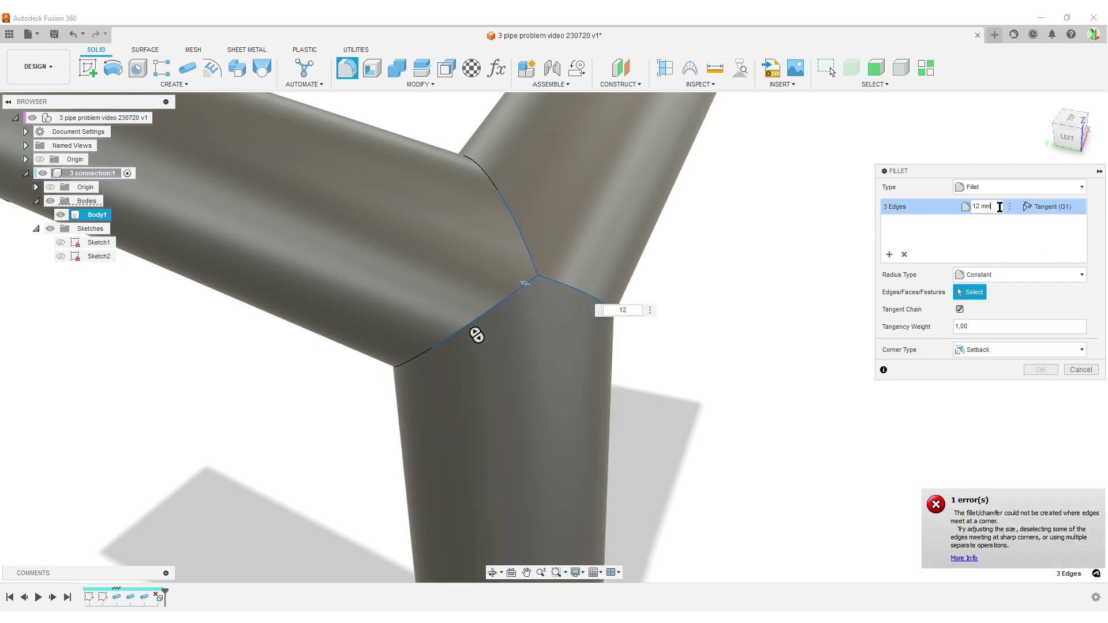
type("6")
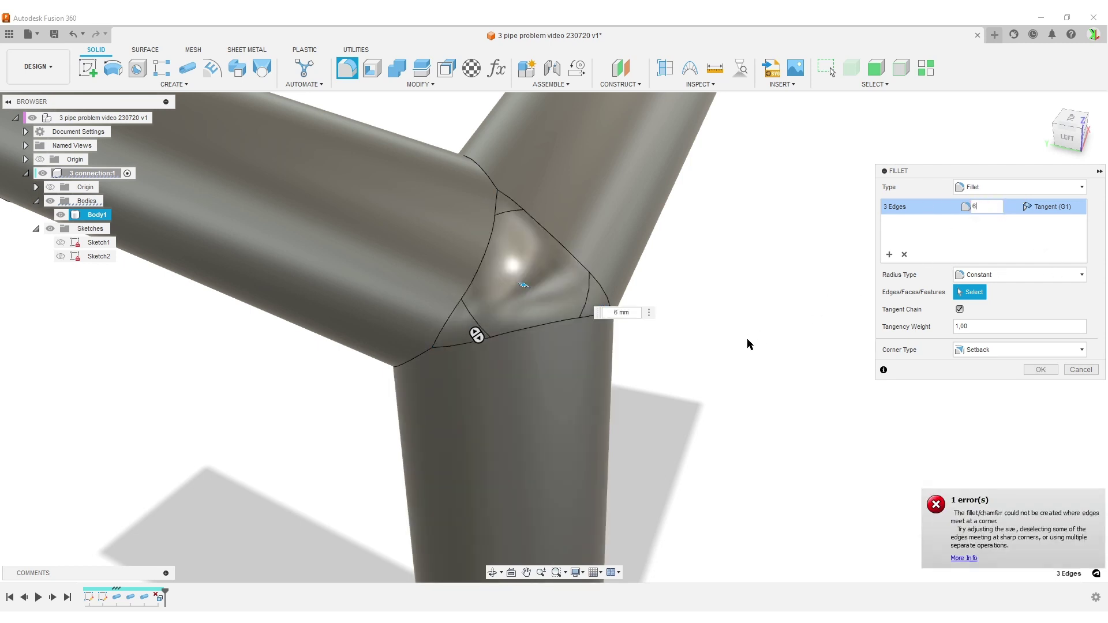
scroll(889, 409, "down", 5)
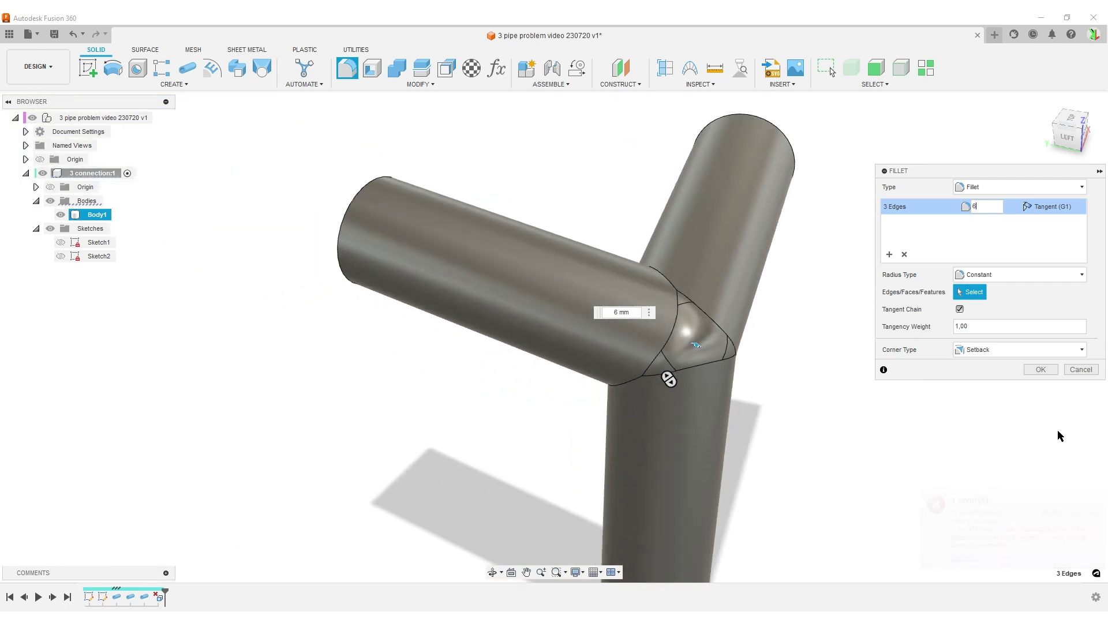
- Commit the 6 mm setback fillet as Fillet1 and inspect the rounded junction from several angles
left_click(1041, 370)
middle_click_drag(975, 396, 727, 364, "shift")
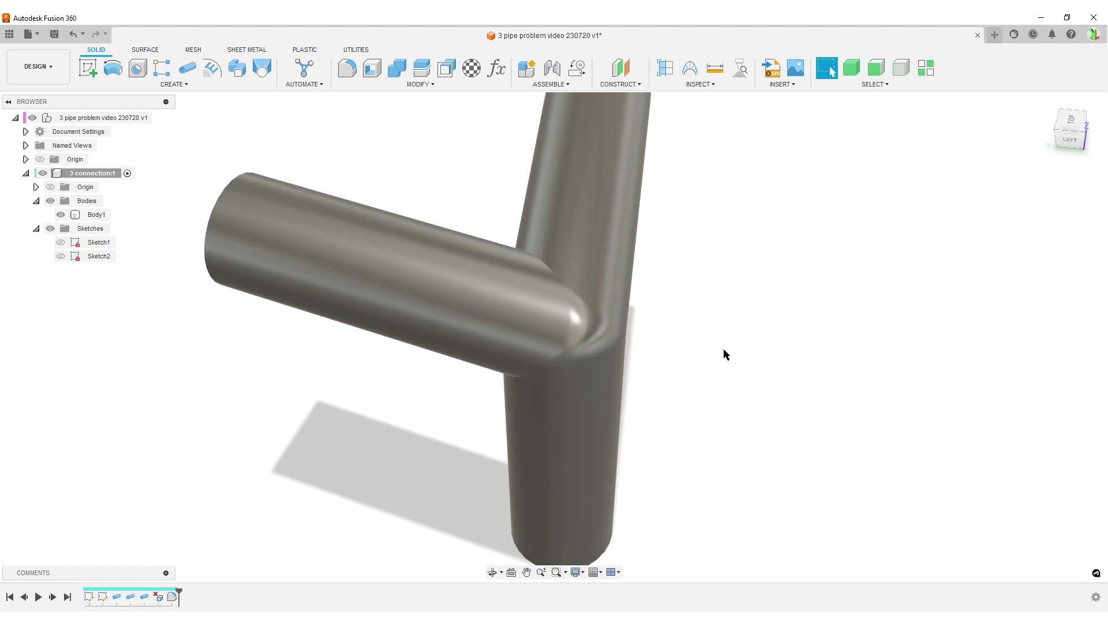
middle_click_drag(577, 230, 663, 445, "shift")
key("Escape")
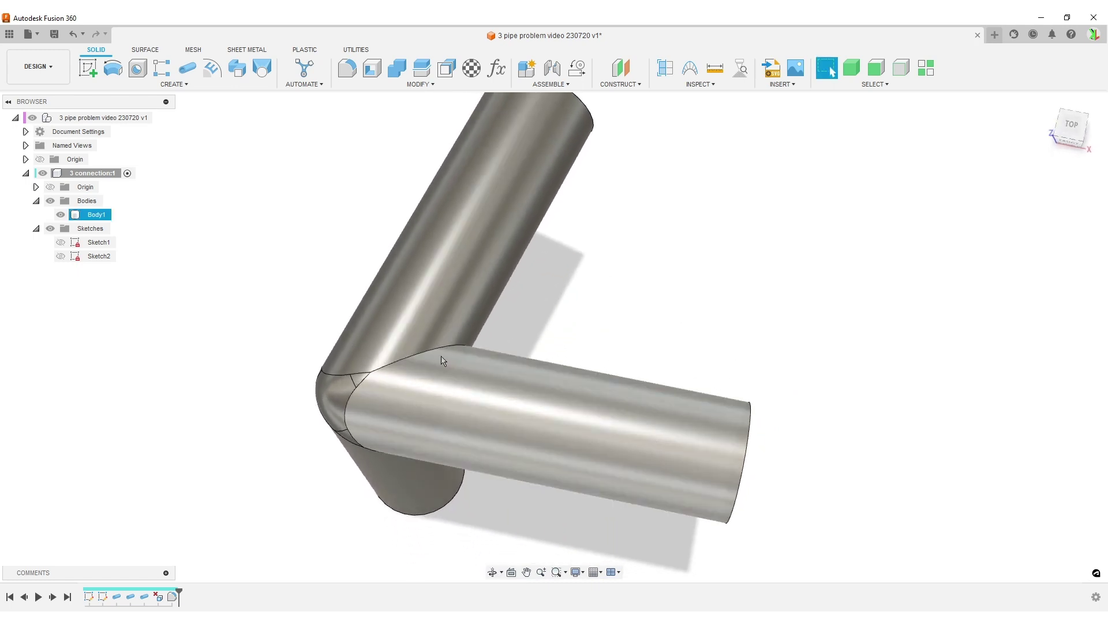
middle_click_drag(569, 442, 692, 370, "shift")
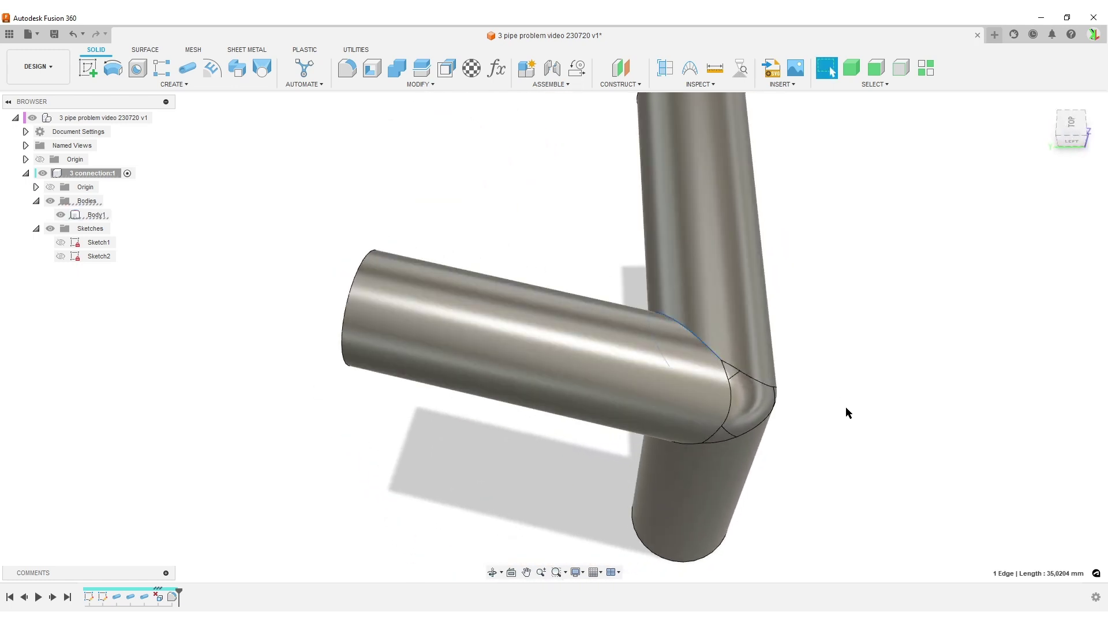
- Reopen Fillet1 for editing and select three more junction edges as a new set
right_click(173, 602)
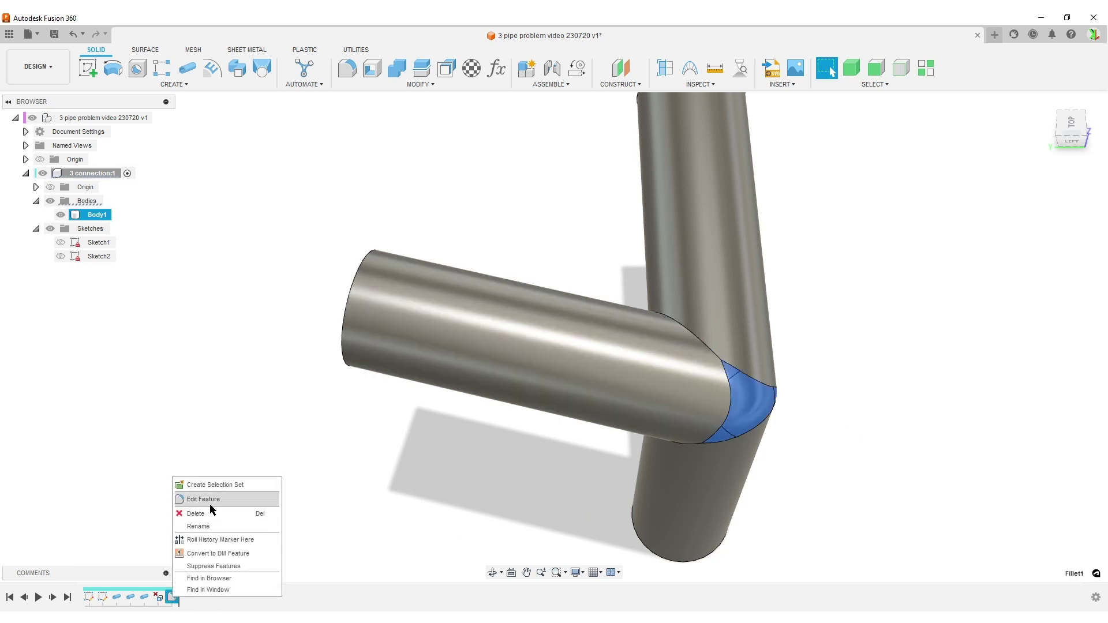
left_click(213, 500)
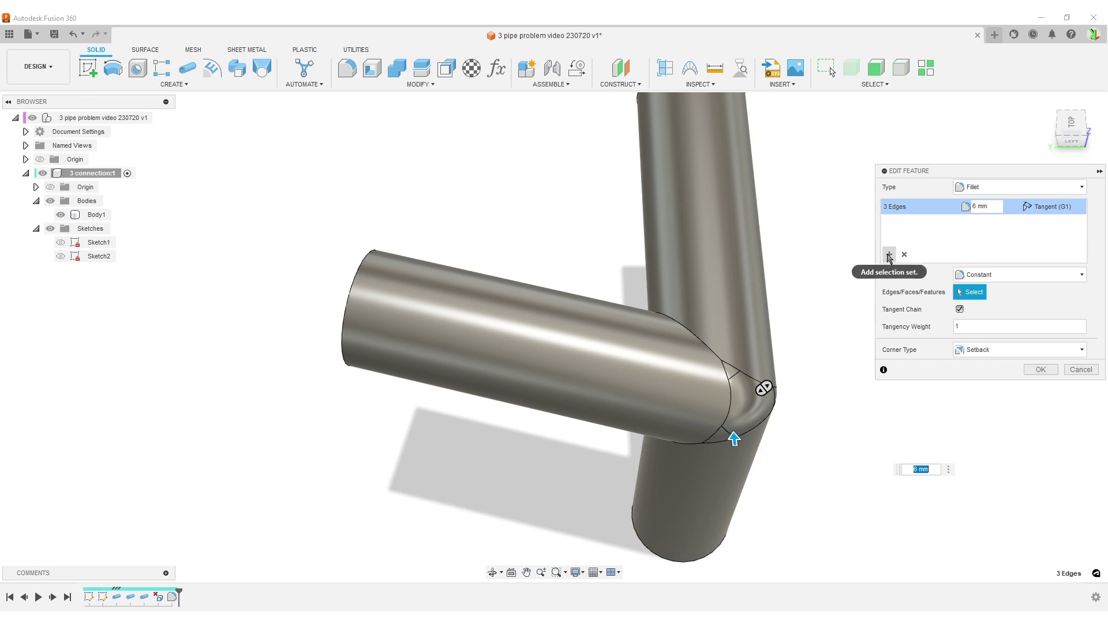
left_click(889, 255)
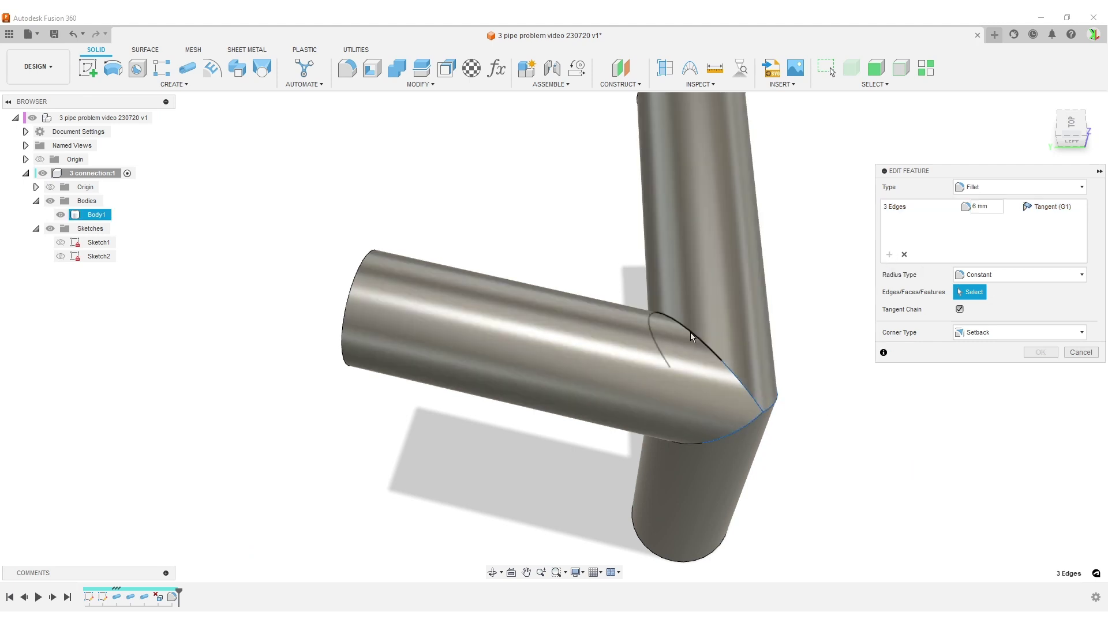
left_click(697, 335)
middle_click_drag(697, 334, 746, 247, "shift")
scroll(623, 306, "up", 3)
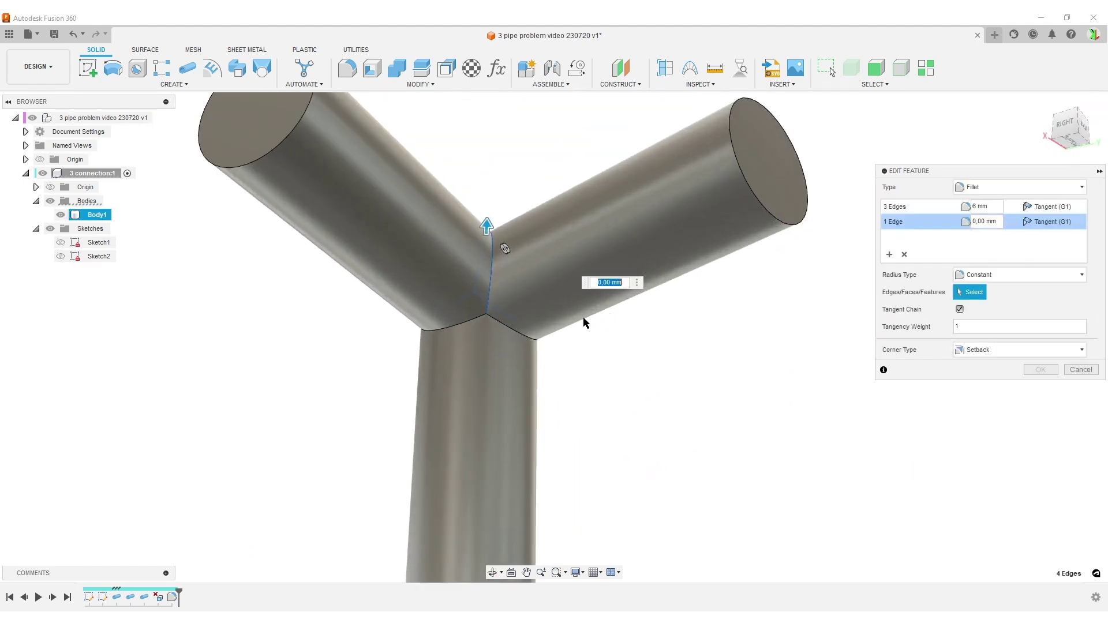
left_click(493, 320)
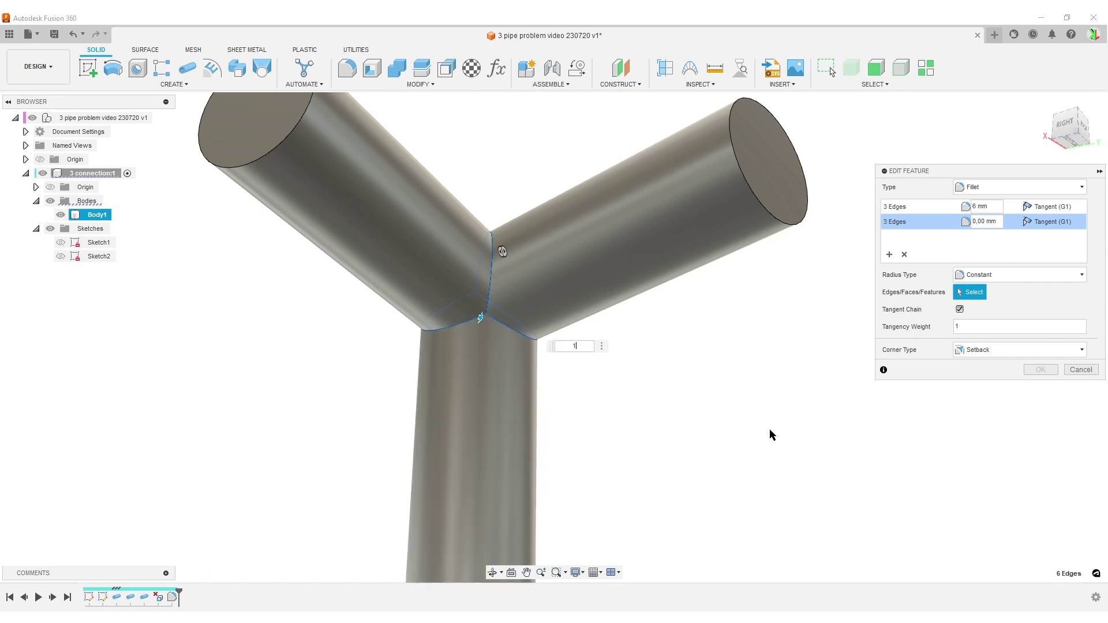
- Give the new edge set a 1 mm radius and confirm the edited fillet
type("1")
key("Return")
scroll(626, 408, "down", 2)
middle_click_drag(666, 400, 593, 459, "shift")
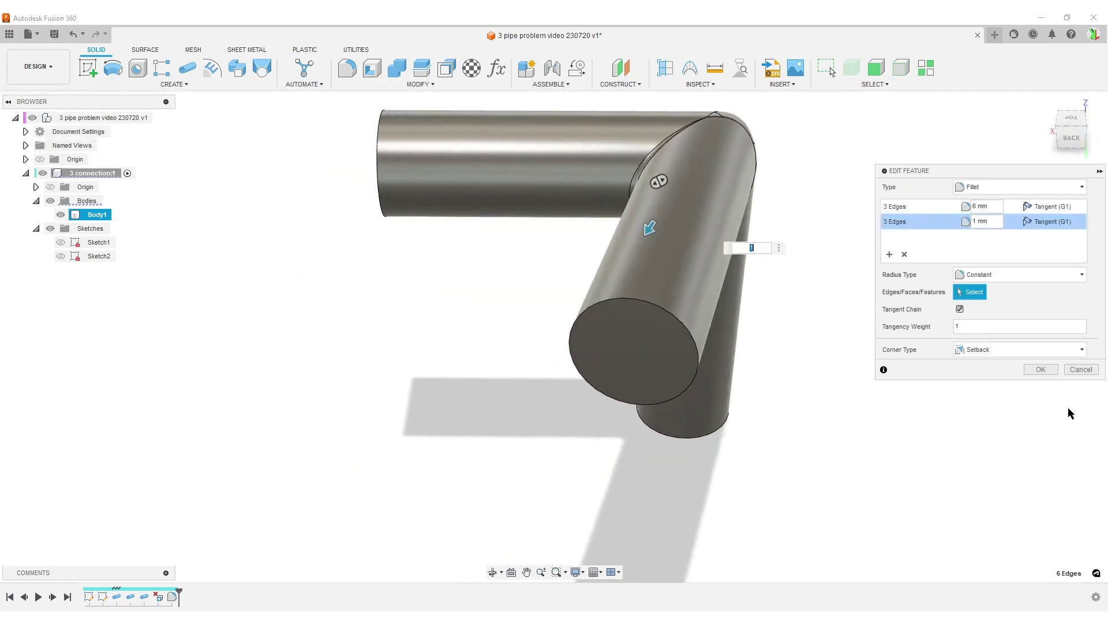
left_click(1042, 370)
middle_click_drag(823, 310, 740, 375, "shift")
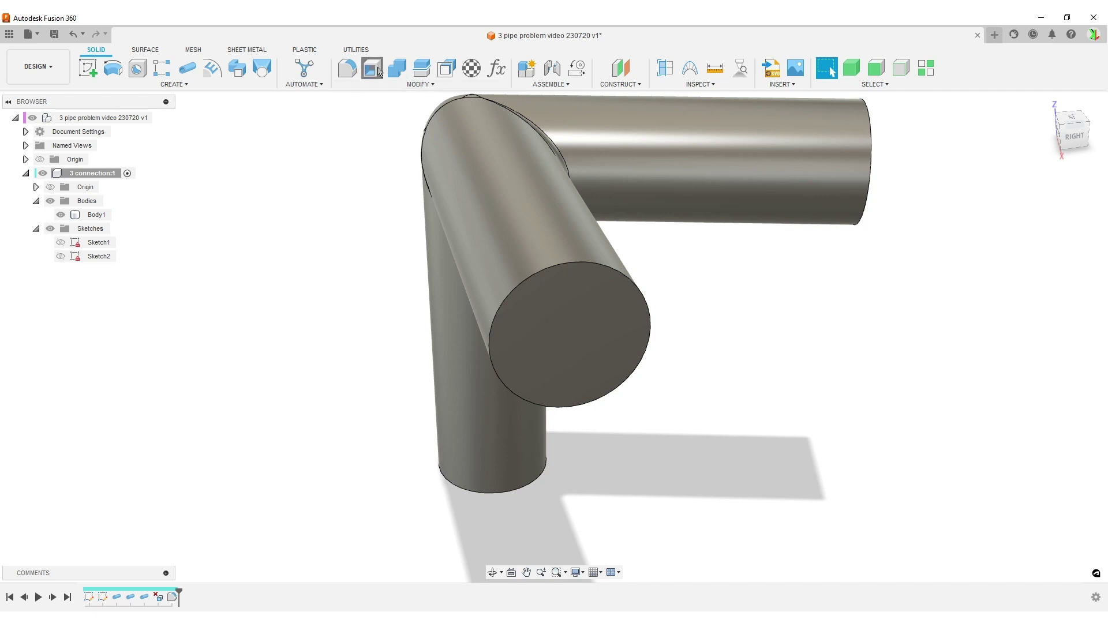
- Start a shell with all three pipe end faces marked as open
left_click(373, 71)
left_click(635, 332)
middle_click_drag(651, 366, 768, 221, "shift")
left_click(802, 232)
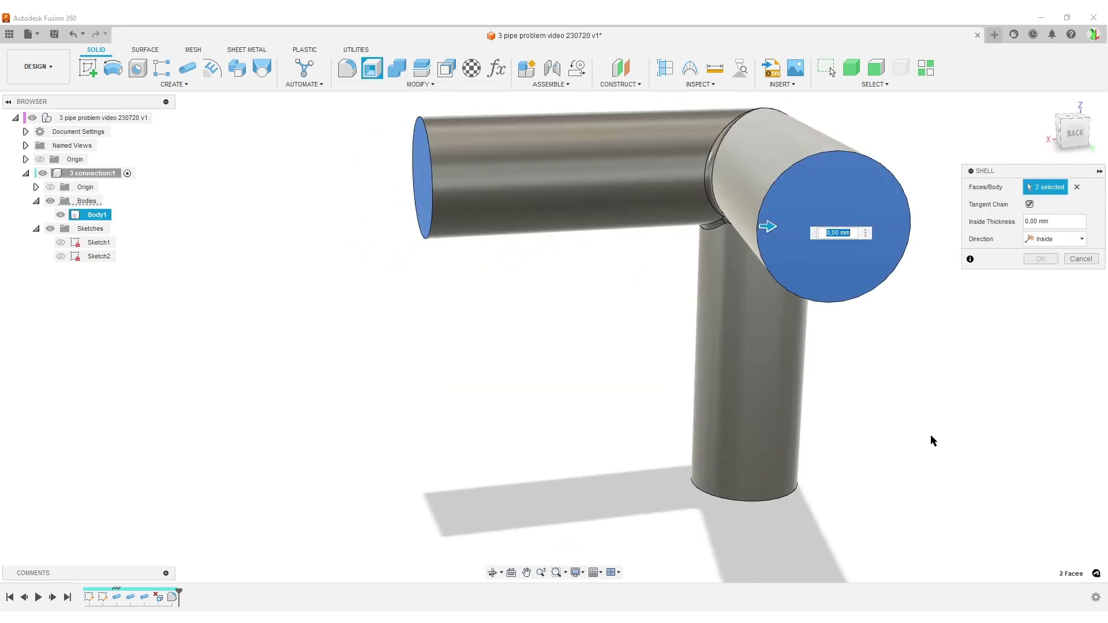
middle_click_drag(931, 446, 679, 417, "shift")
left_click(657, 399)
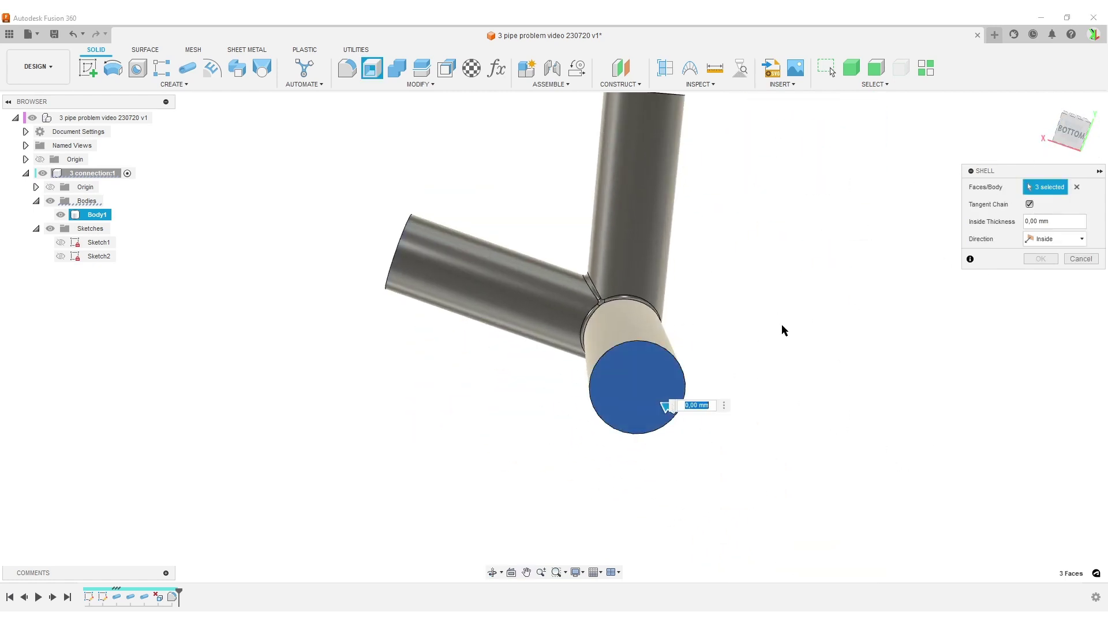
middle_click_drag(825, 309, 848, 396, "shift")
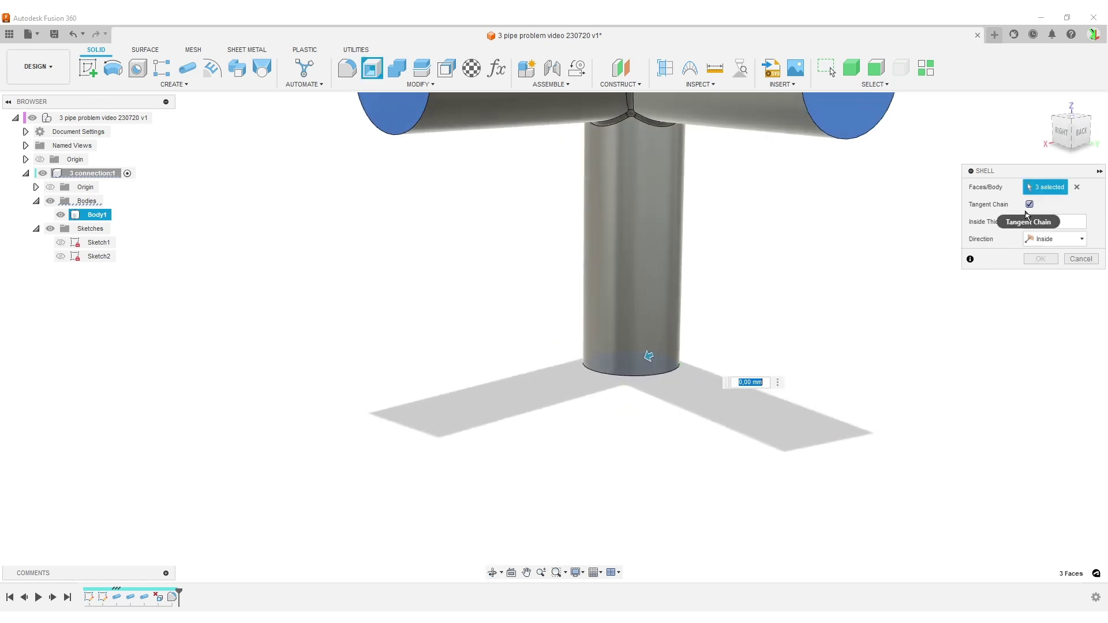
middle_click_drag(844, 320, 778, 422)
- Set the shell's inside thickness to 1.8 mm and apply it
left_click(1065, 222)
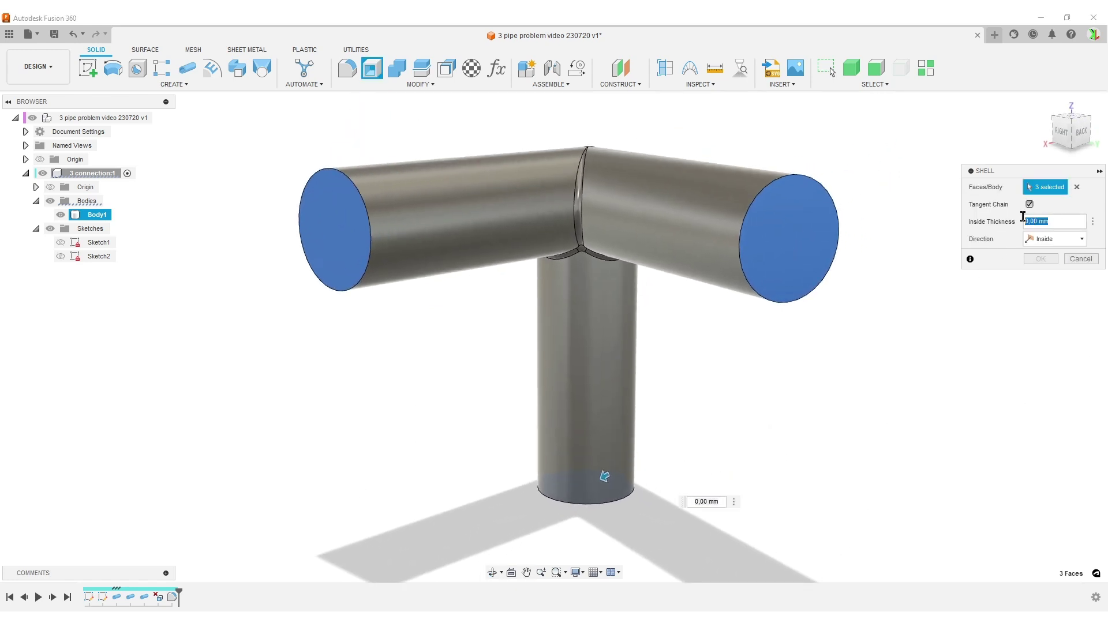
type("1.8")
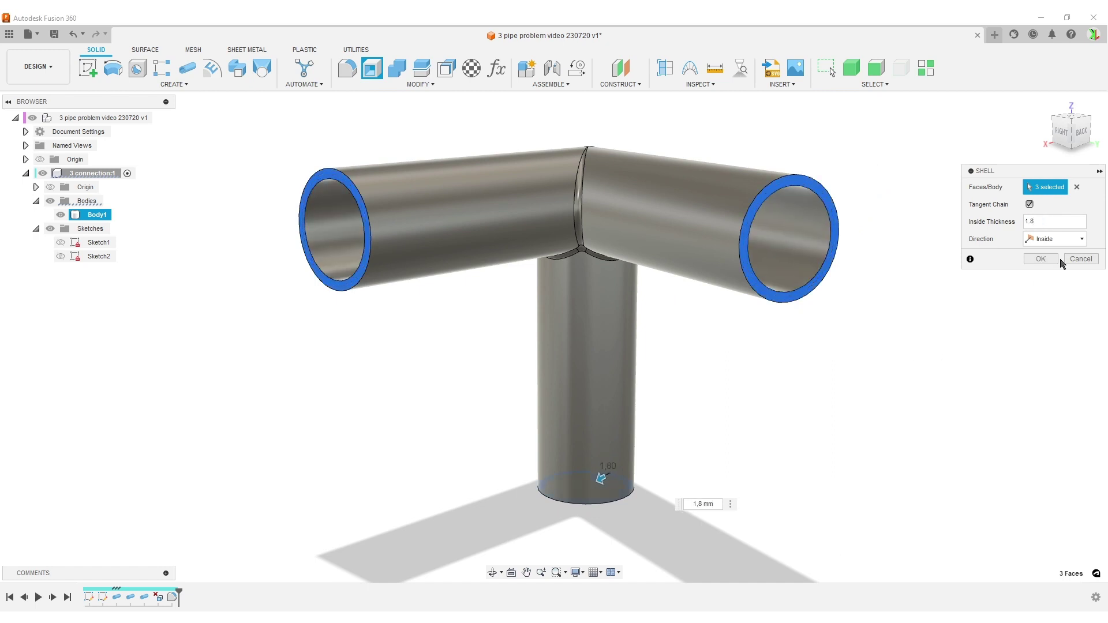
middle_click_drag(725, 452, 789, 453, "shift")
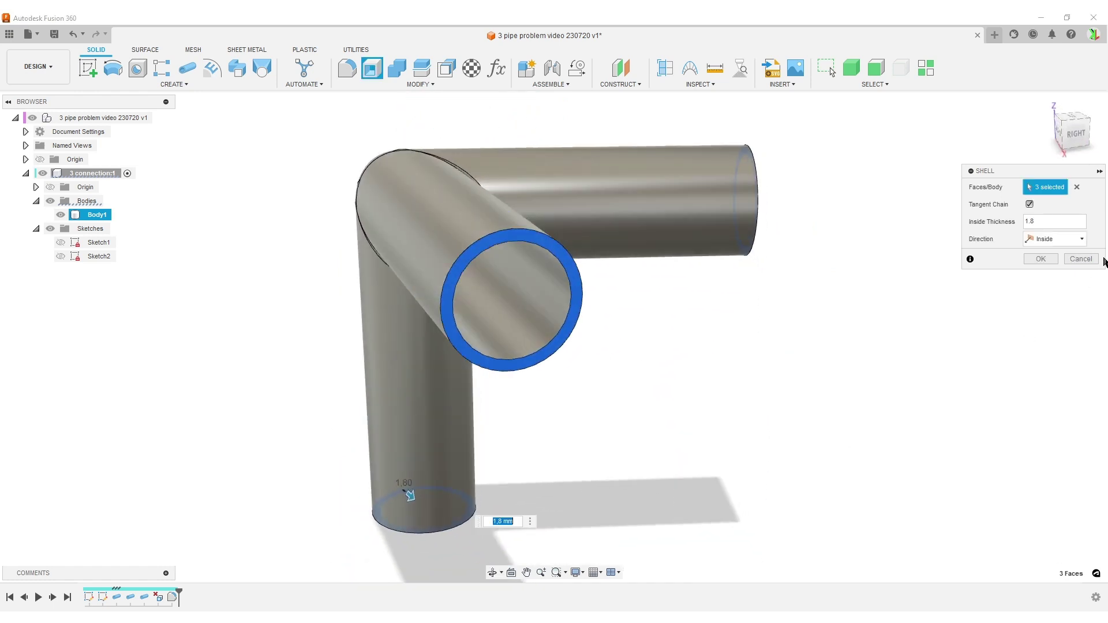
left_click(1035, 264)
scroll(631, 400, "down", 2)
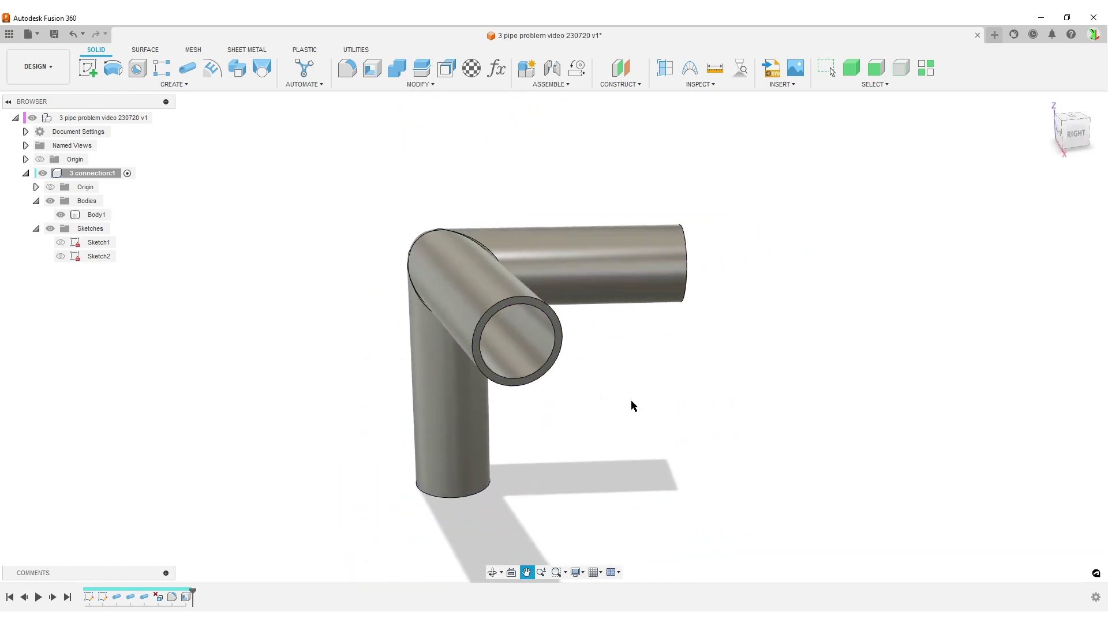
left_click(666, 68)
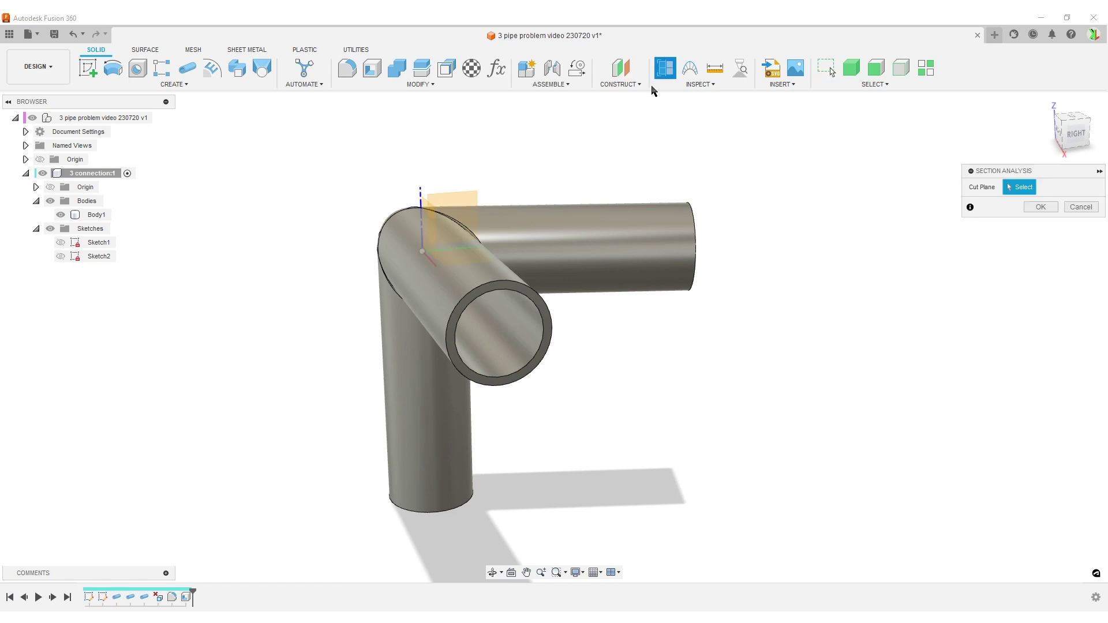
left_click(515, 286)
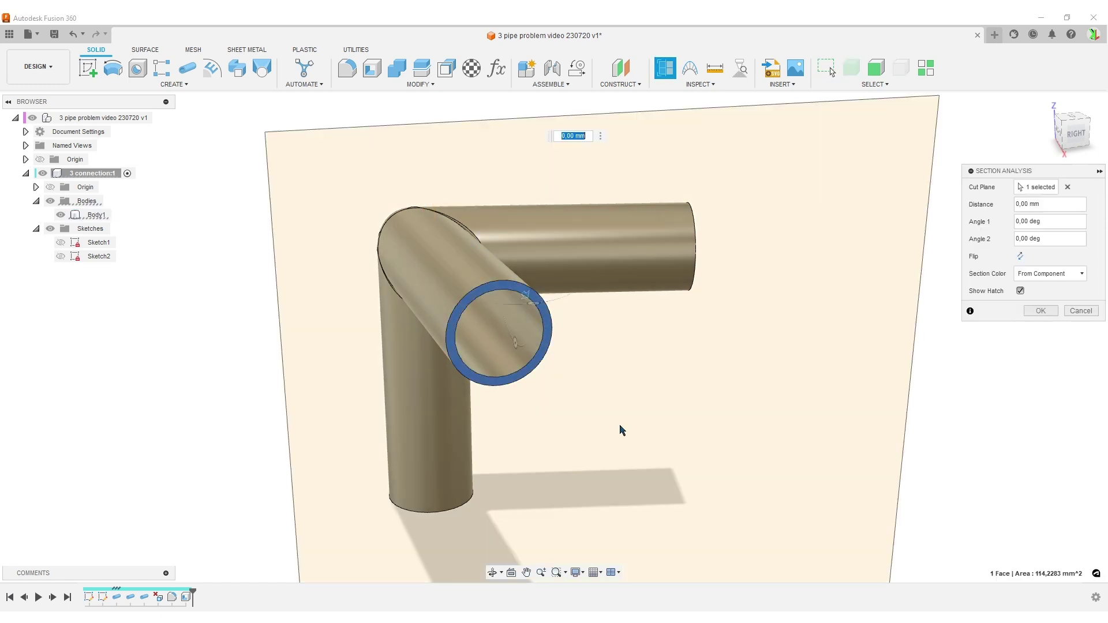
middle_click_drag(515, 286, 665, 438, "shift")
left_click_drag(716, 322, 462, 254)
scroll(508, 358, "up", 5)
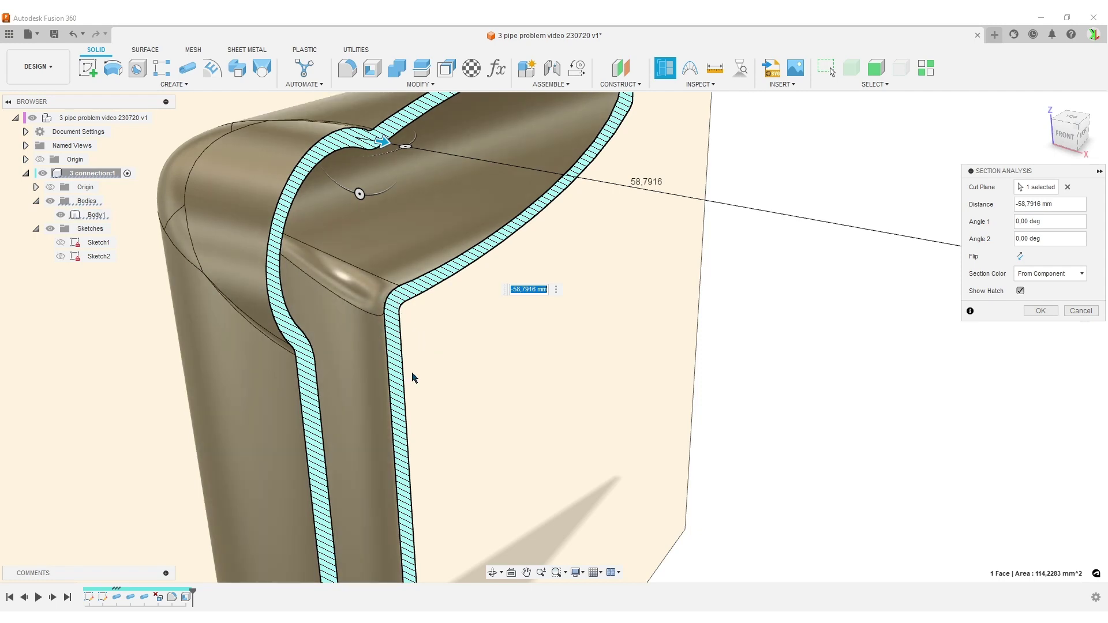
left_click_drag(382, 139, 627, 225)
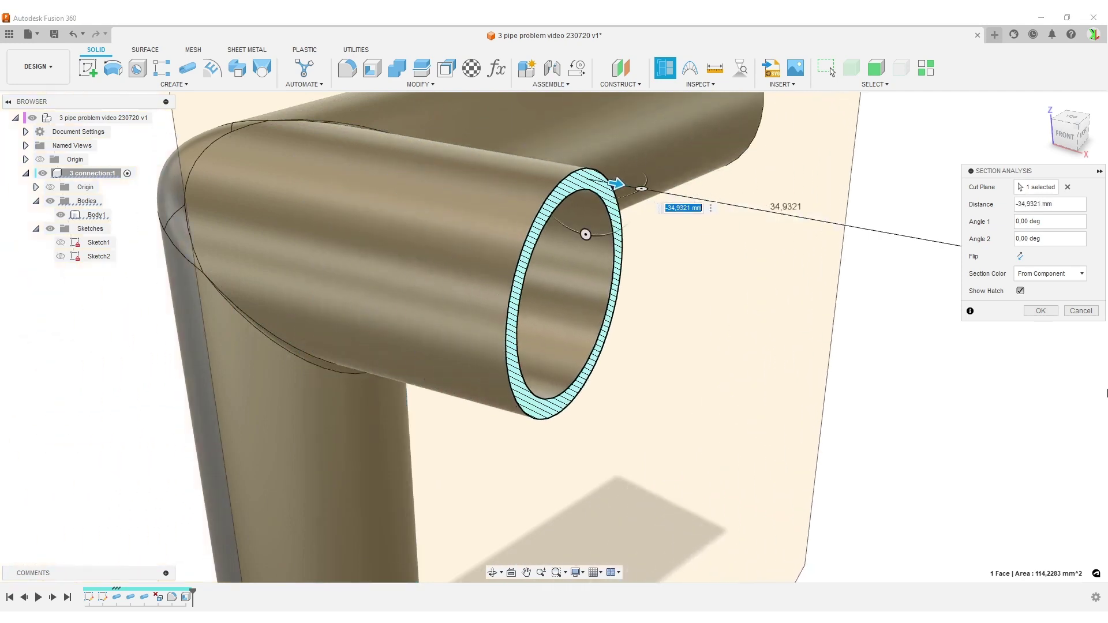
left_click(1088, 312)
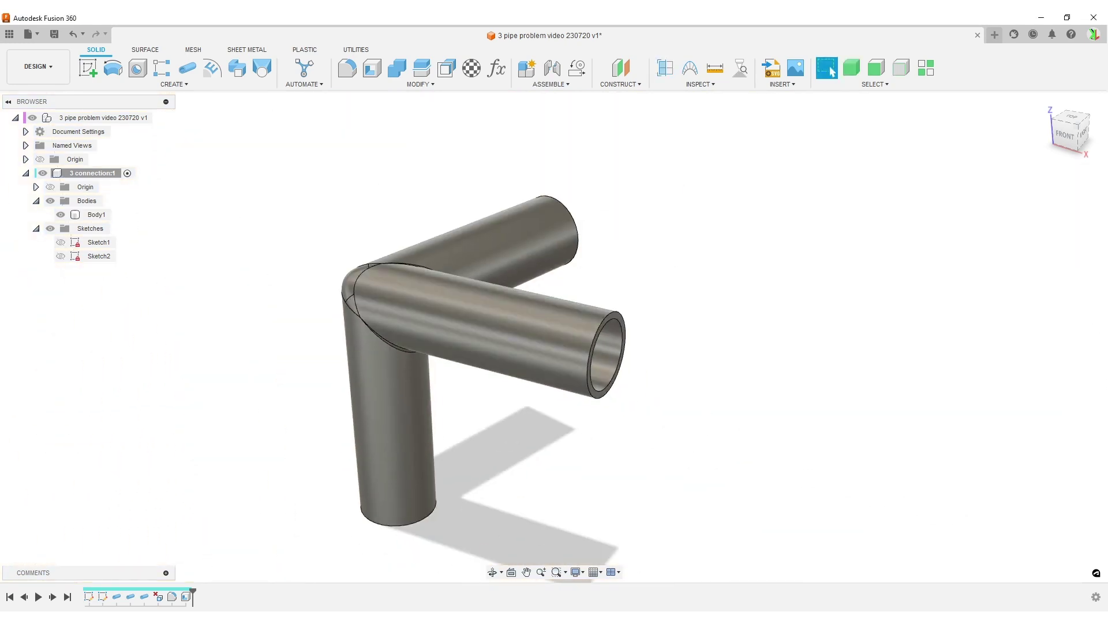
- Flip through the pipe-connector reference screenshots in Photos, then return to Fusion 360
key("alt+Tab")
scroll(687, 402, "down", 2)
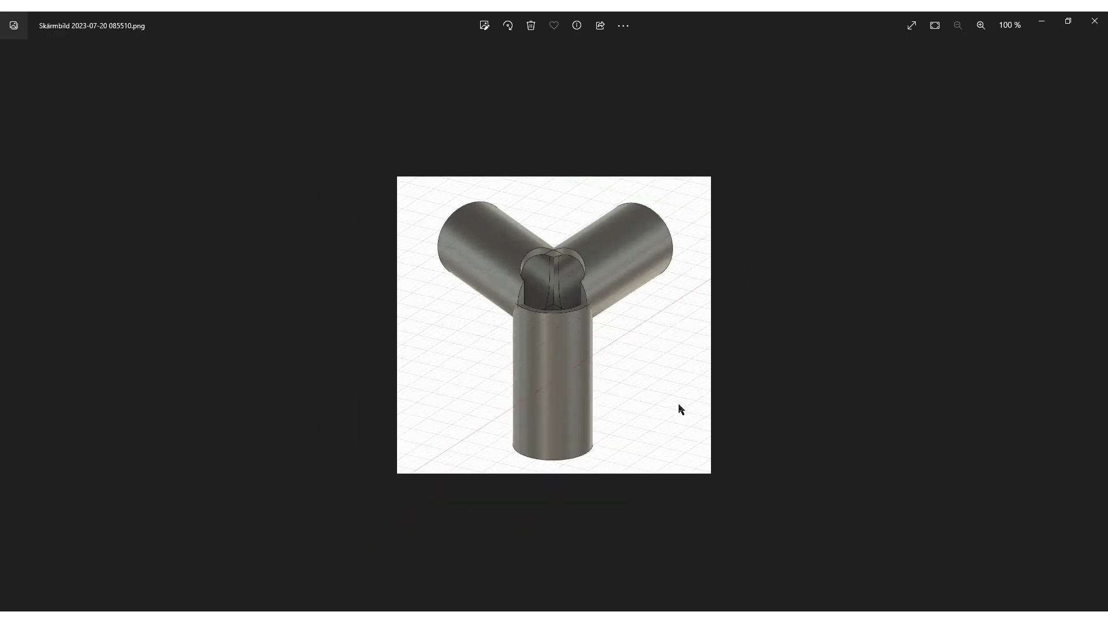
key("Right")
scroll(678, 407, "up", 3)
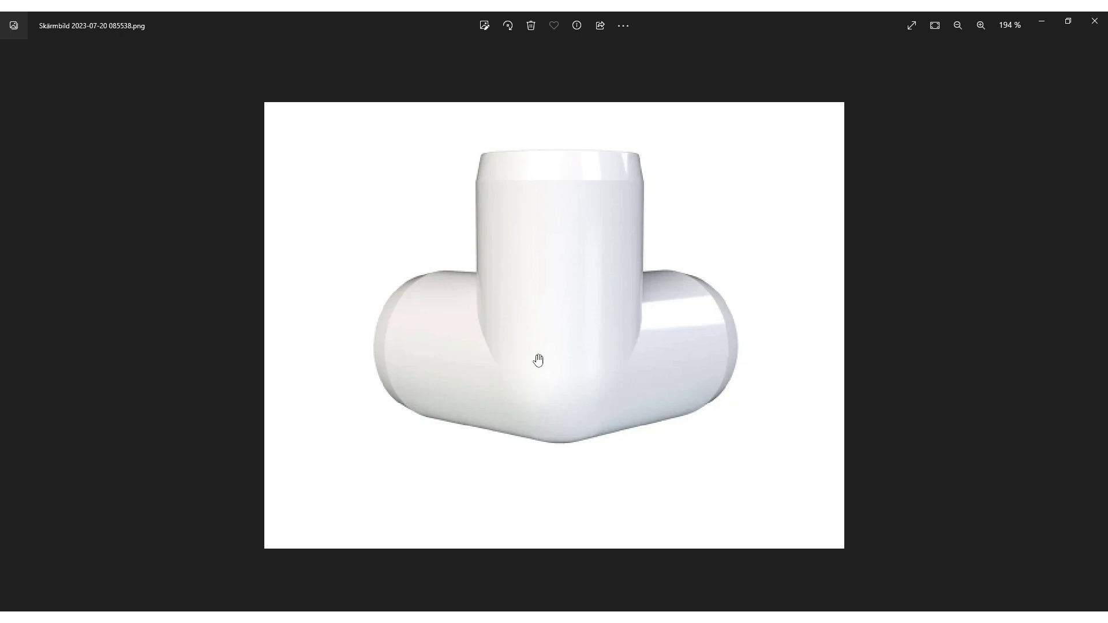
key("alt+Tab")
- Open Change Parameters and expand the 3 connection Sketch1 and Sketch2 dimensions
scroll(747, 378, "down", 5)
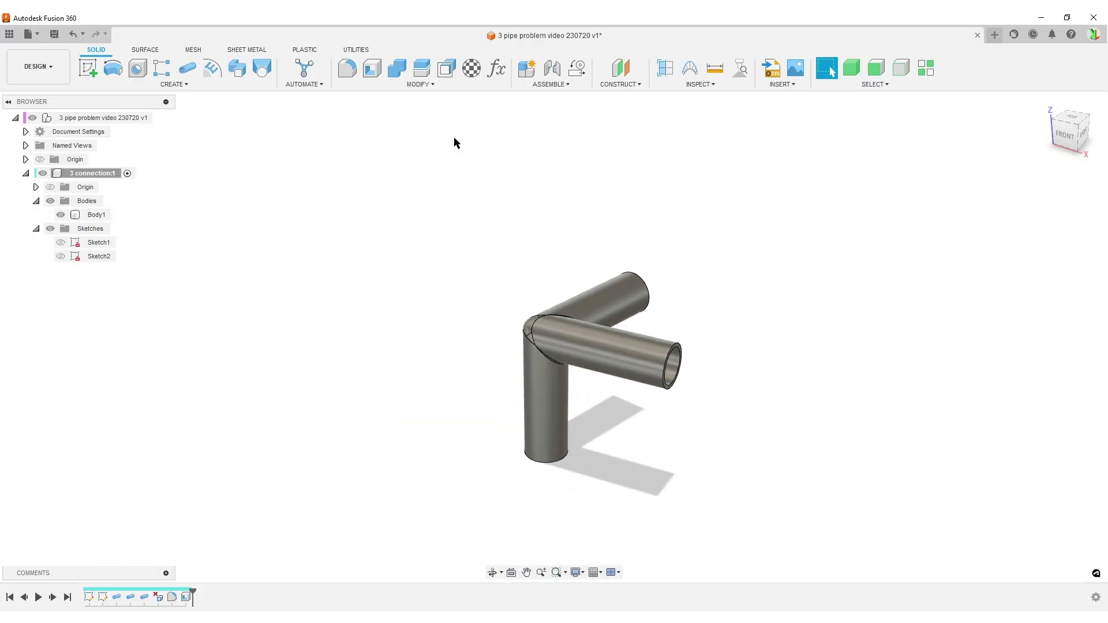
left_click(530, 306)
middle_click_drag(530, 306, 710, 341, "shift")
left_click(737, 329)
scroll(663, 275, "up", 3)
left_click(497, 69)
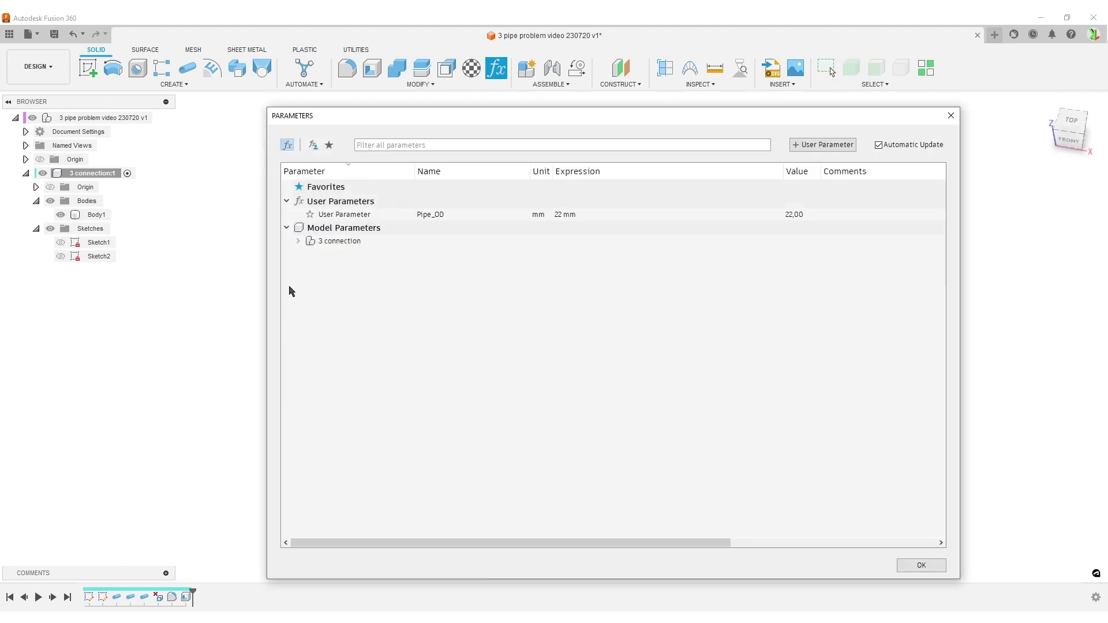
left_click(298, 241)
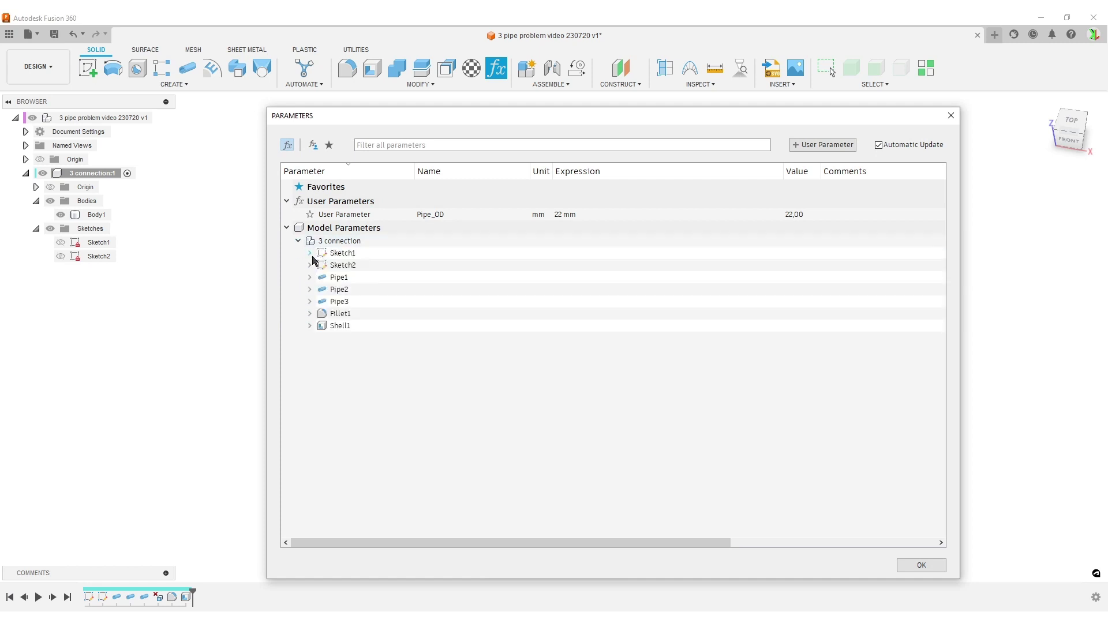
left_click(310, 265)
left_click(310, 254)
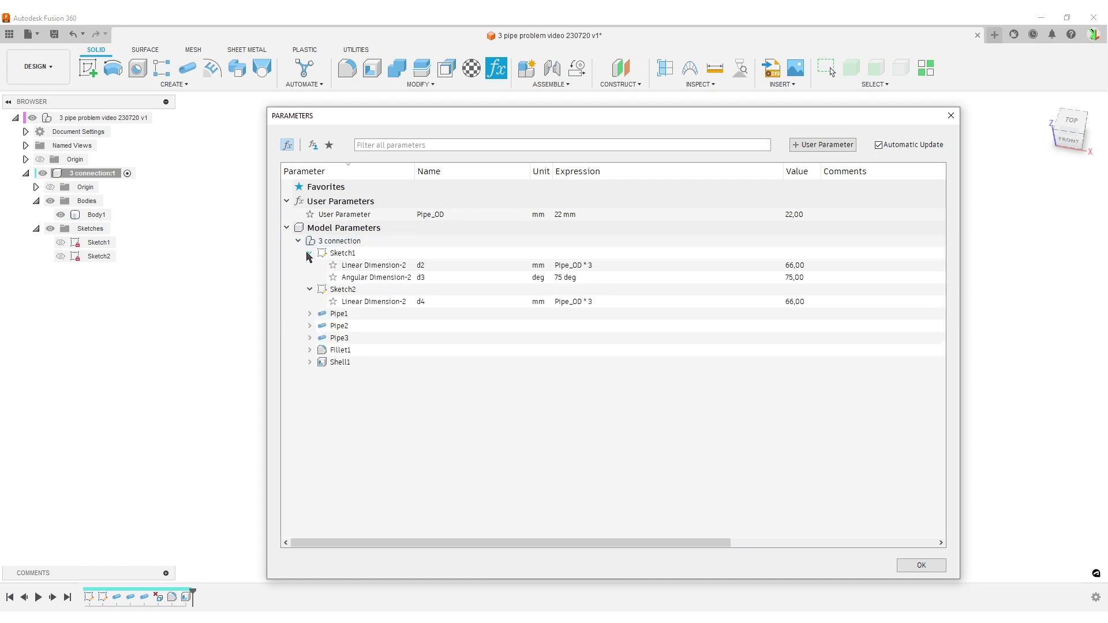
mouse_move(605, 122)
left_mouse_down()
mouse_move(707, 191)
mouse_move(876, 177)
left_mouse_up()
middle_click_drag(507, 314, 422, 305)
- Set d2 and d4 to Pipe_OD * 2, shortening the legs to 44 mm, and show Sketch1
double_click(923, 318)
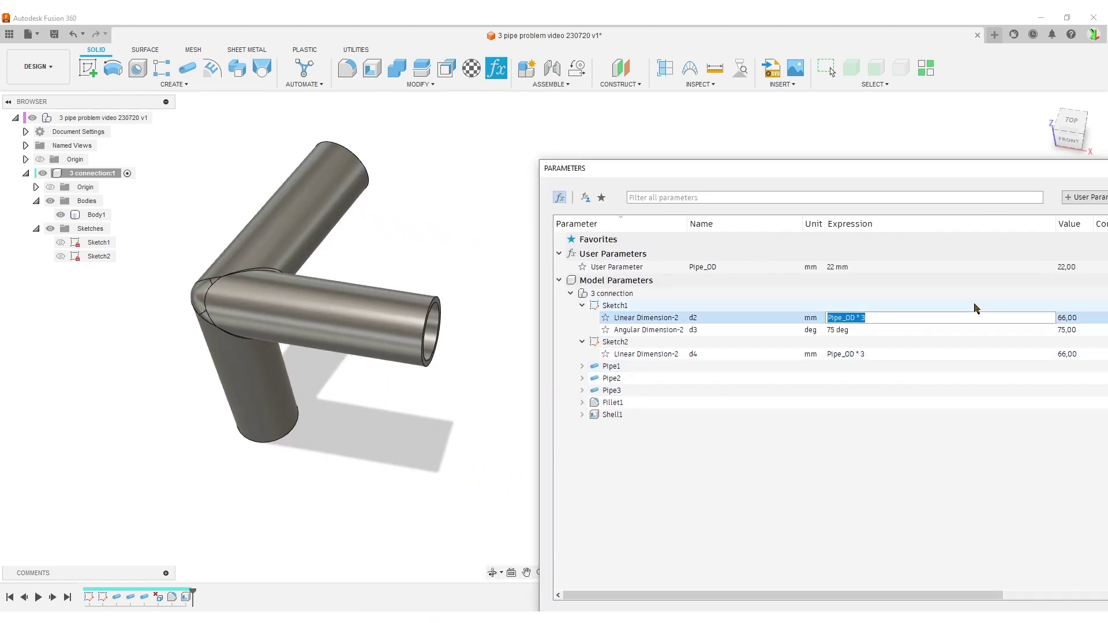
double_click(909, 354)
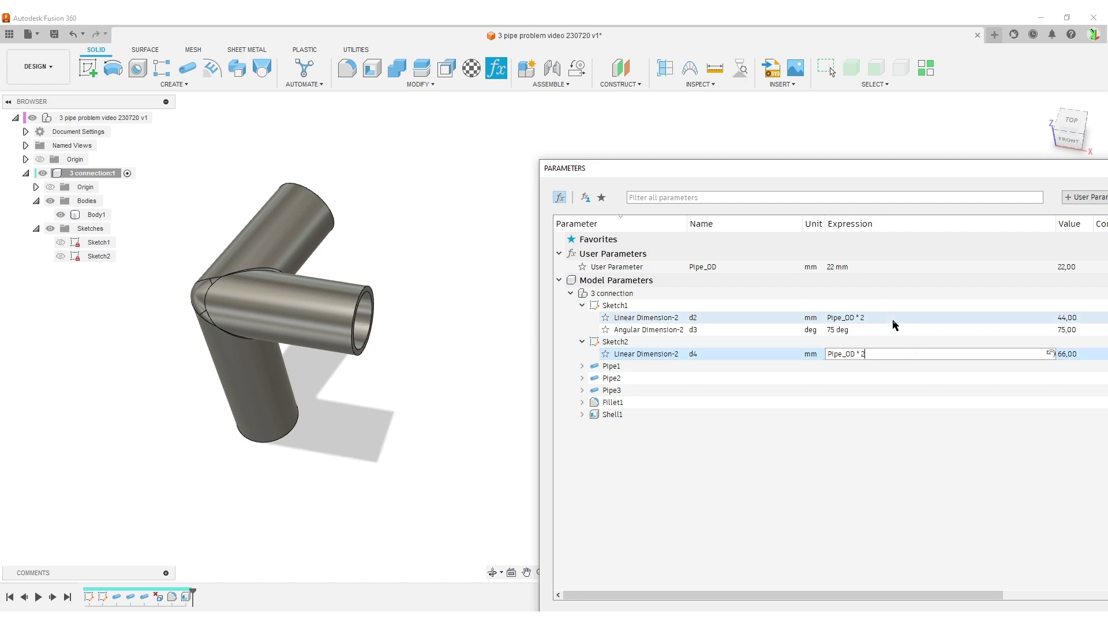
key("Return")
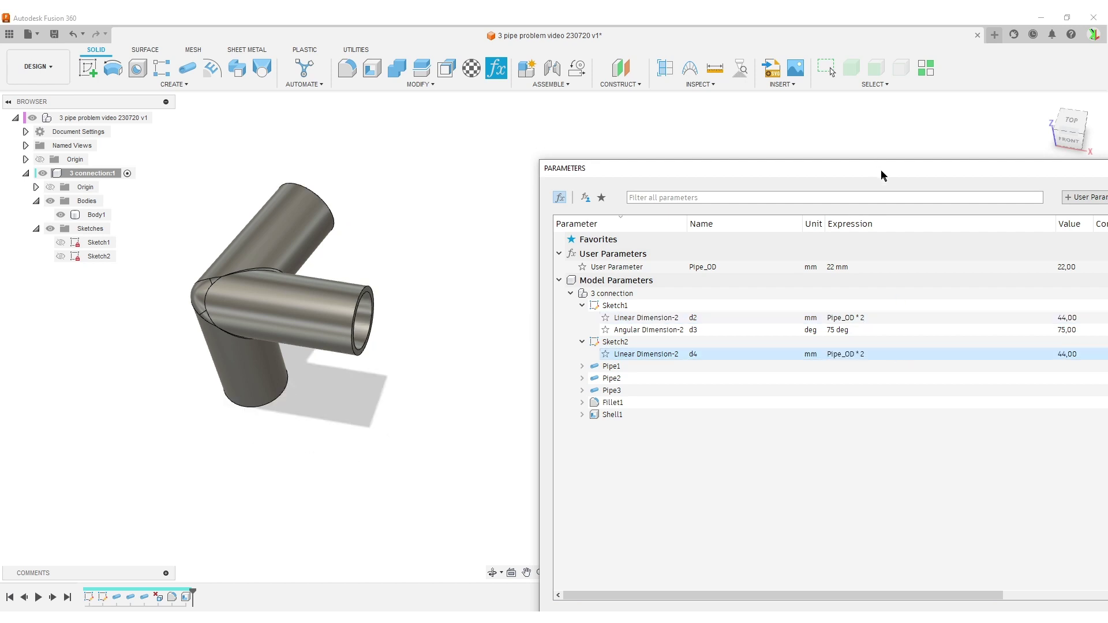
left_click_drag(880, 168, 690, 101)
left_click(1004, 545)
middle_click_drag(635, 427, 442, 428)
left_click(61, 243)
- Show Sketch1's dimensions, change the 75° leg angle to 80°, then hide the sketch
right_click(94, 243)
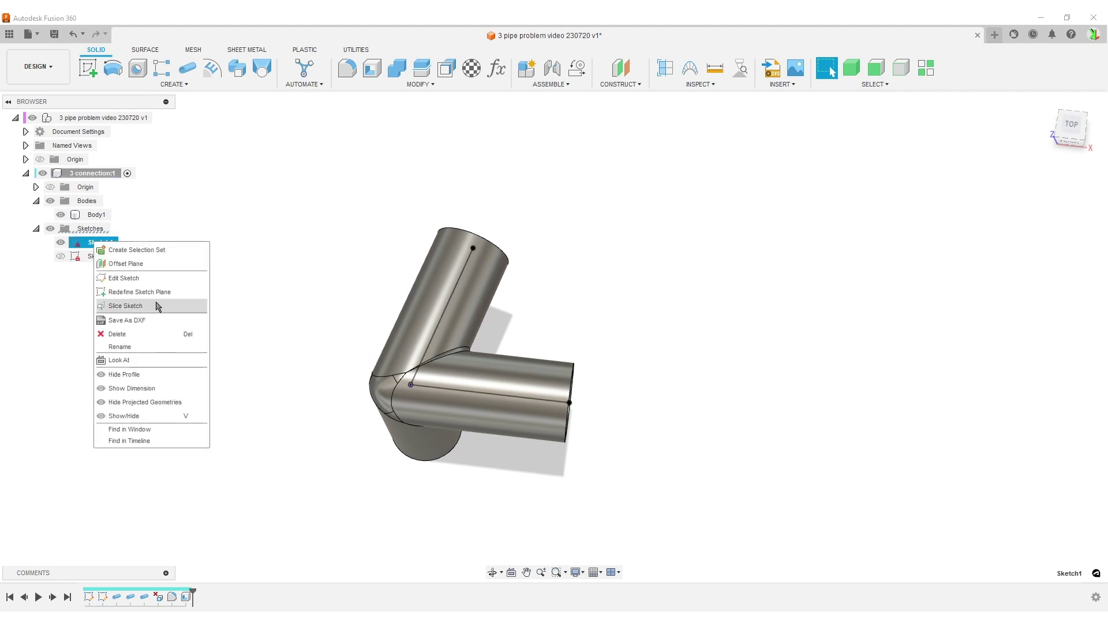
left_click(141, 388)
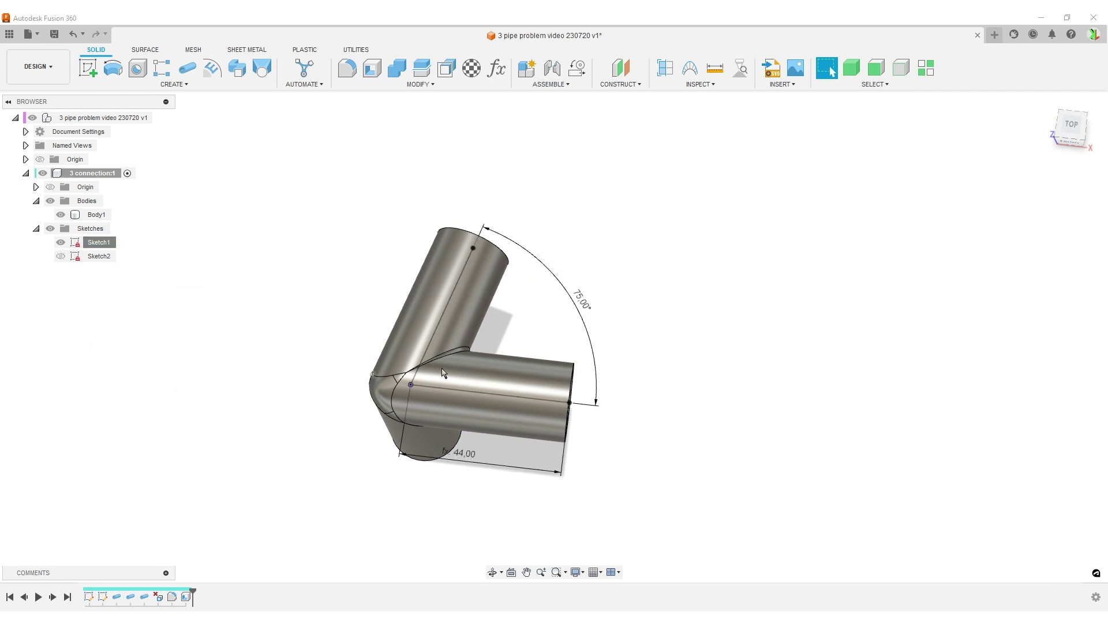
middle_click_drag(663, 386, 581, 266, "shift")
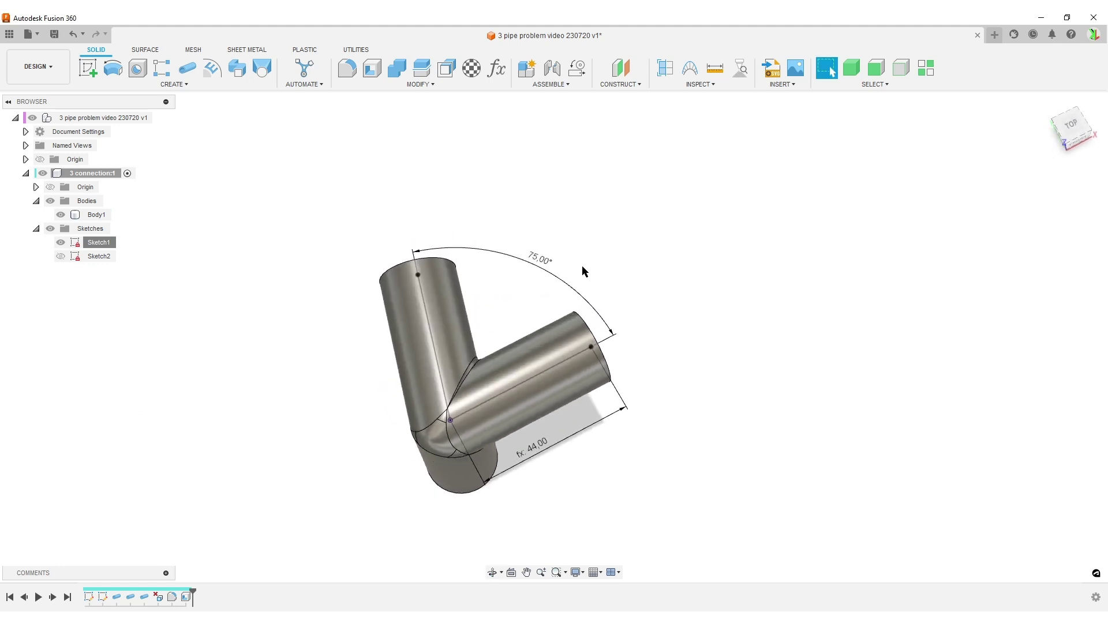
double_click(539, 262)
type("80")
key("Return")
middle_click_drag(797, 452, 771, 450, "shift")
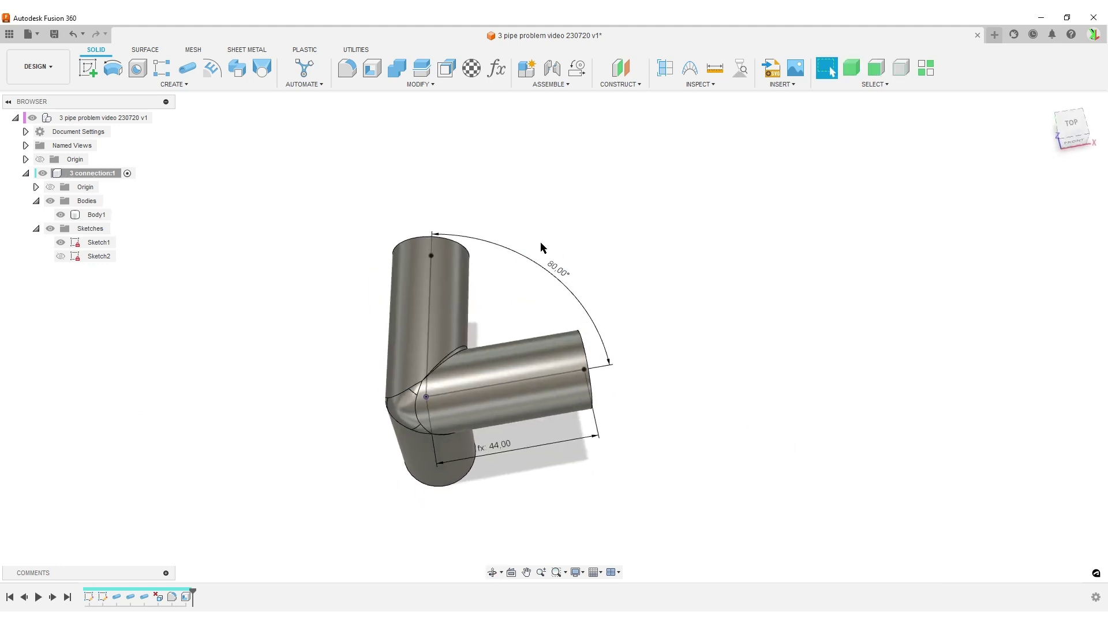
left_click(60, 242)
middle_click_drag(757, 352, 695, 322, "shift")
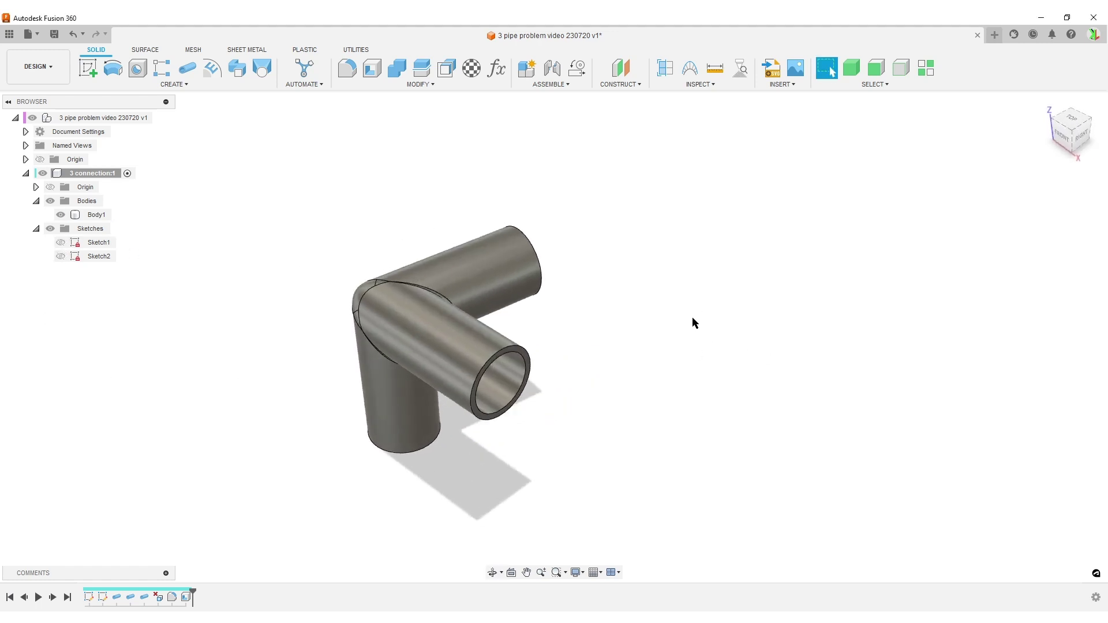
- Start a chamfer on the outer end edges of the three legs
left_click(415, 85)
left_click(348, 119)
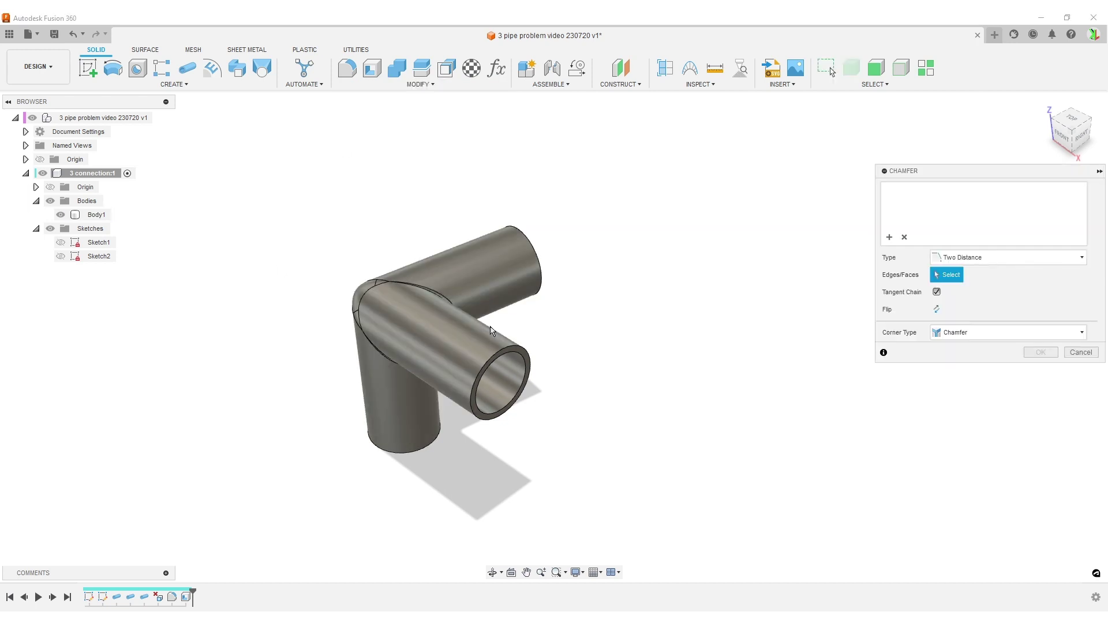
left_click(494, 353)
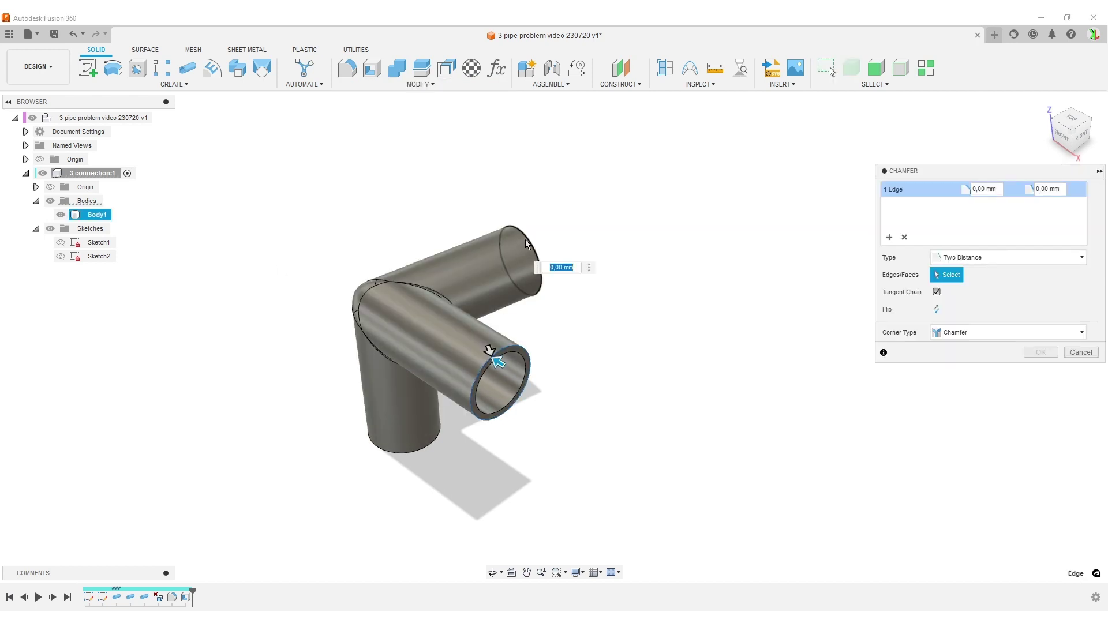
left_click(525, 240)
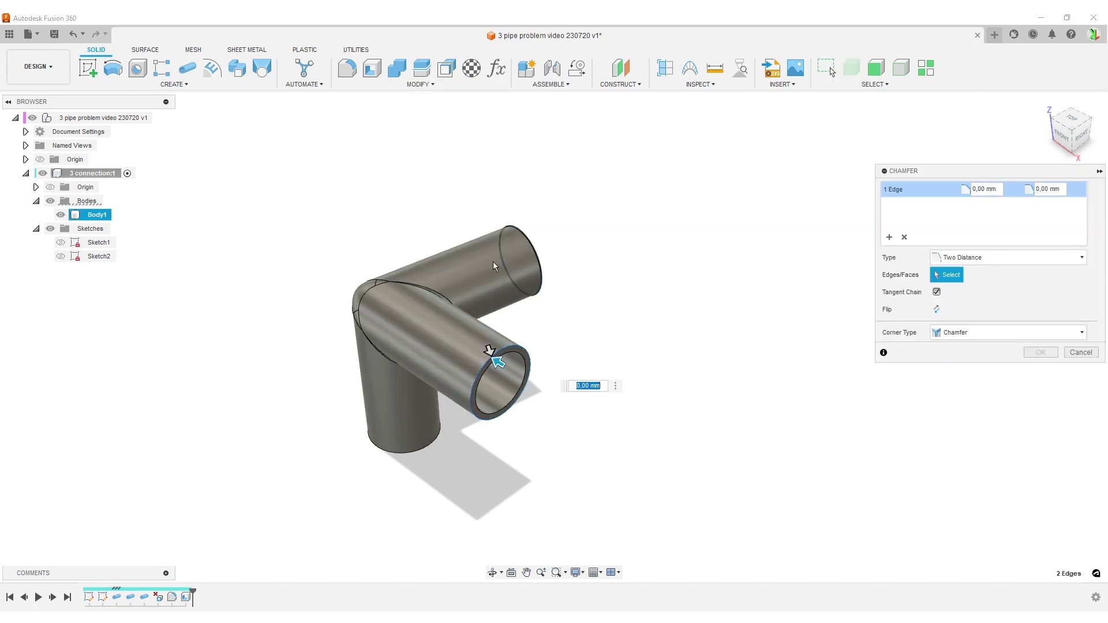
left_click(402, 458)
middle_click_drag(680, 376, 509, 253, "shift")
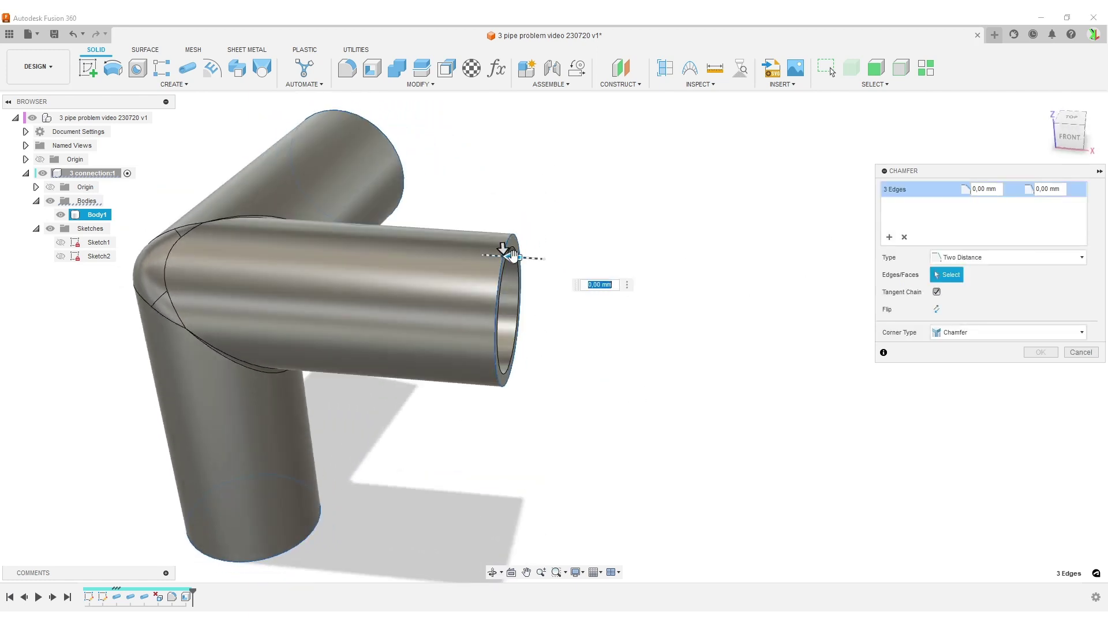
left_click_drag(507, 255, 506, 254)
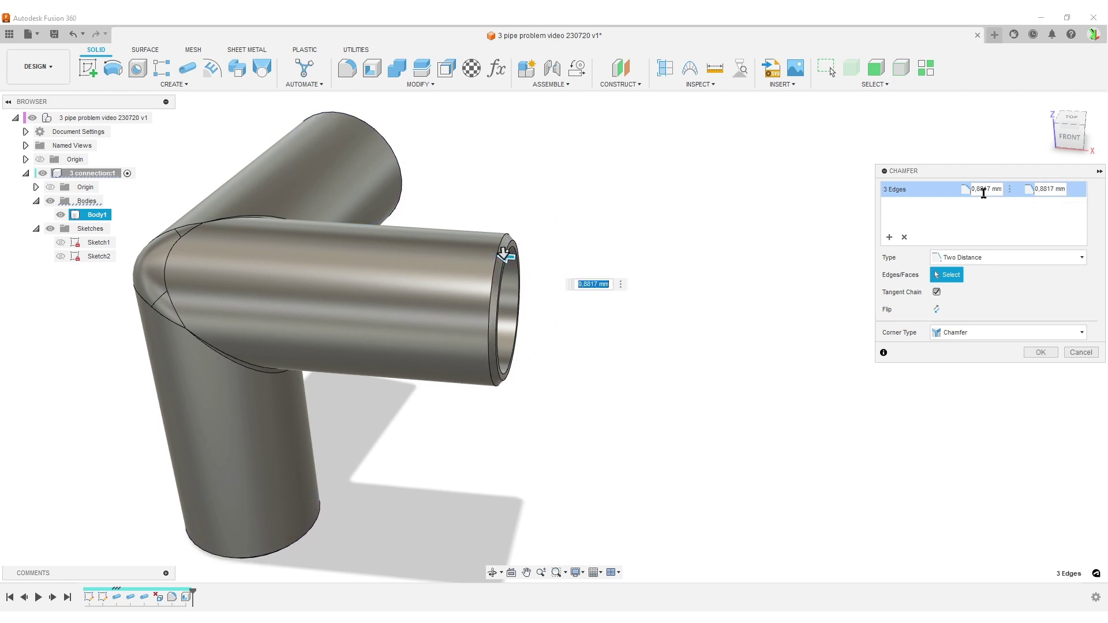
- Set the two-distance chamfer to 5 mm and 1 mm and apply it
left_click_drag(1003, 189, 956, 186)
type("5")
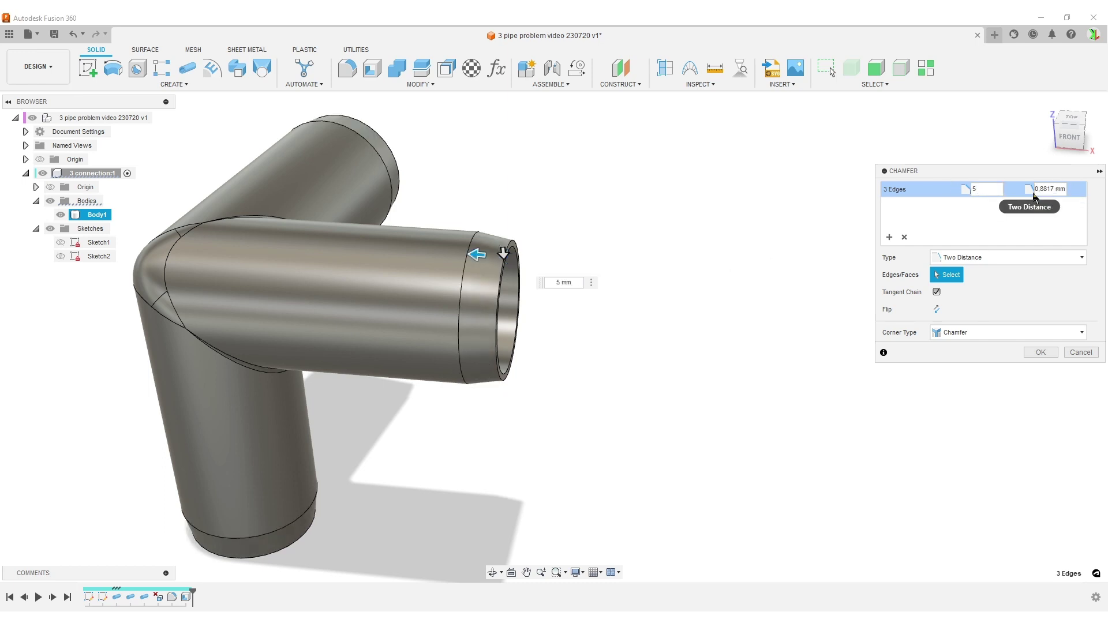
left_click(1036, 189)
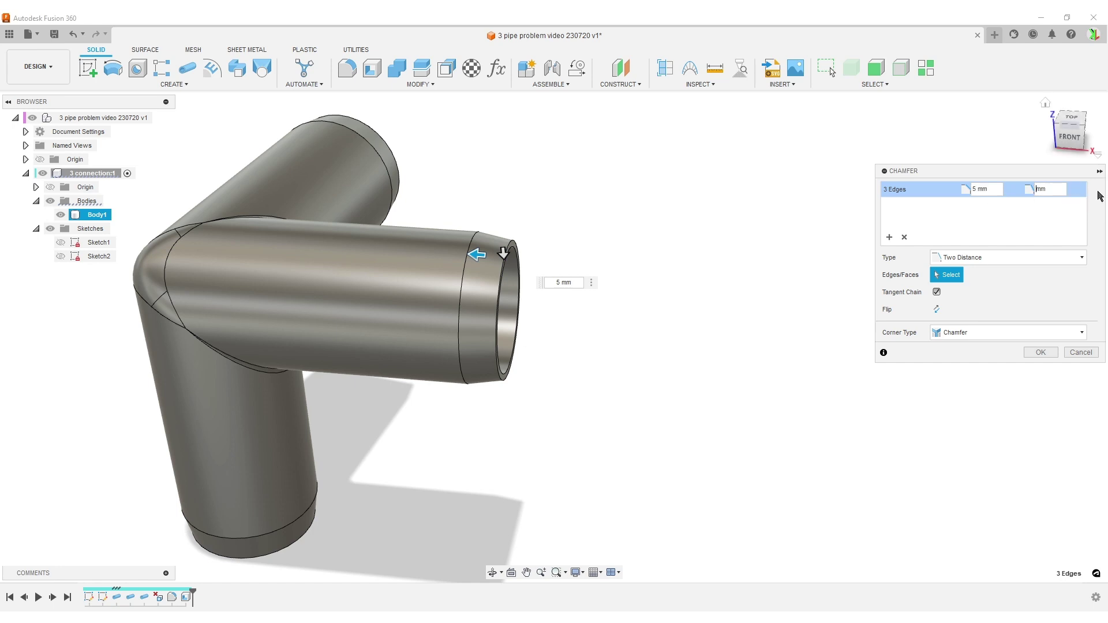
scroll(526, 291, "down", 3)
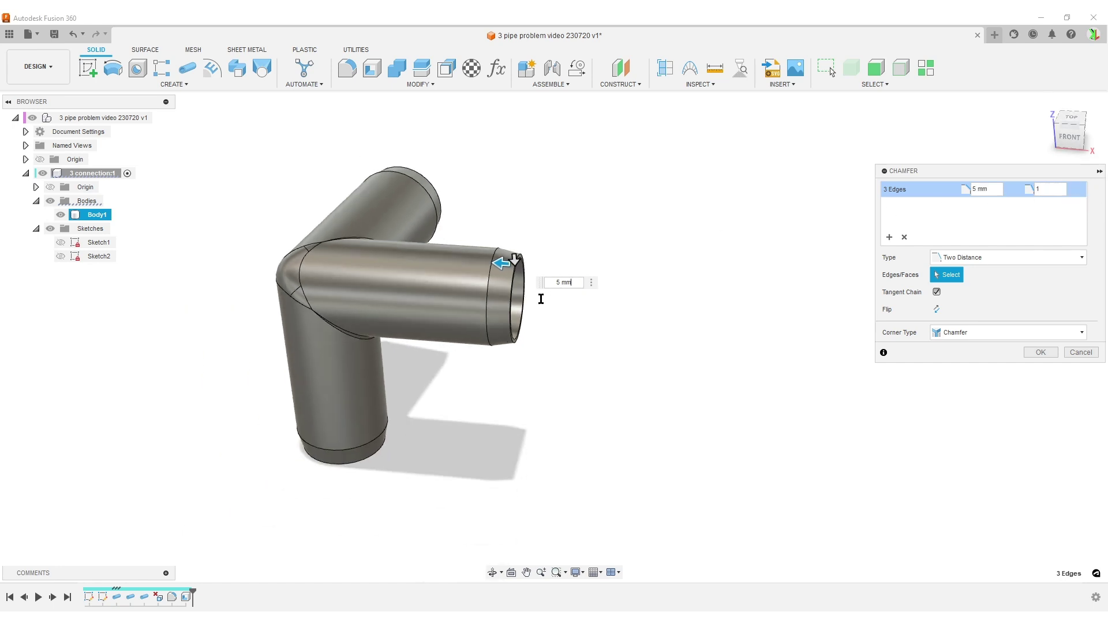
middle_click_drag(729, 330, 631, 368, "shift")
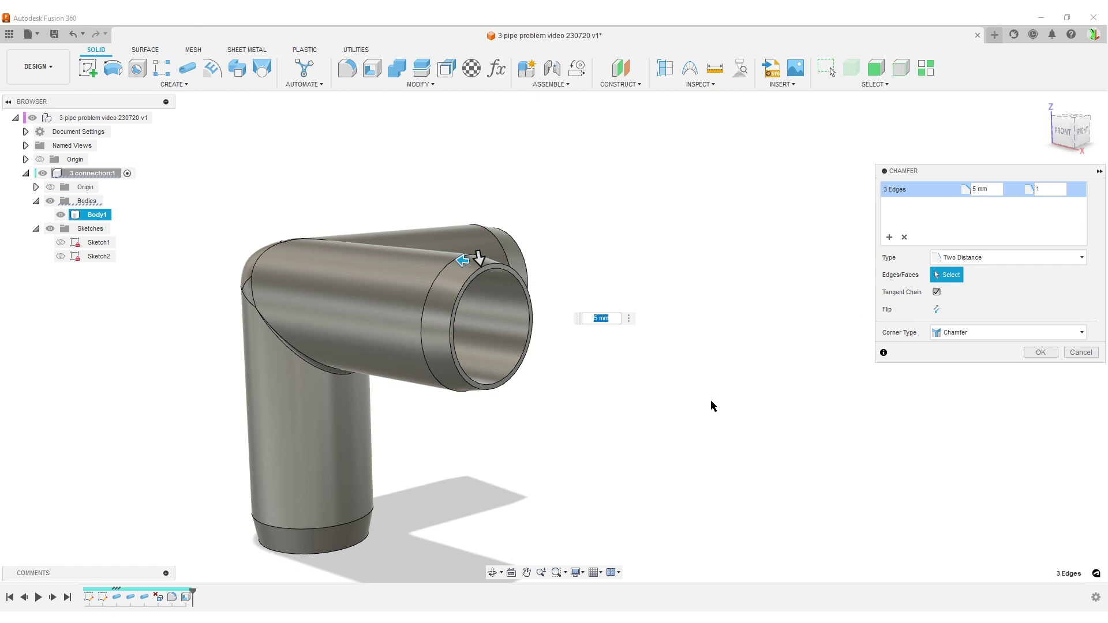
scroll(693, 407, "down", 2)
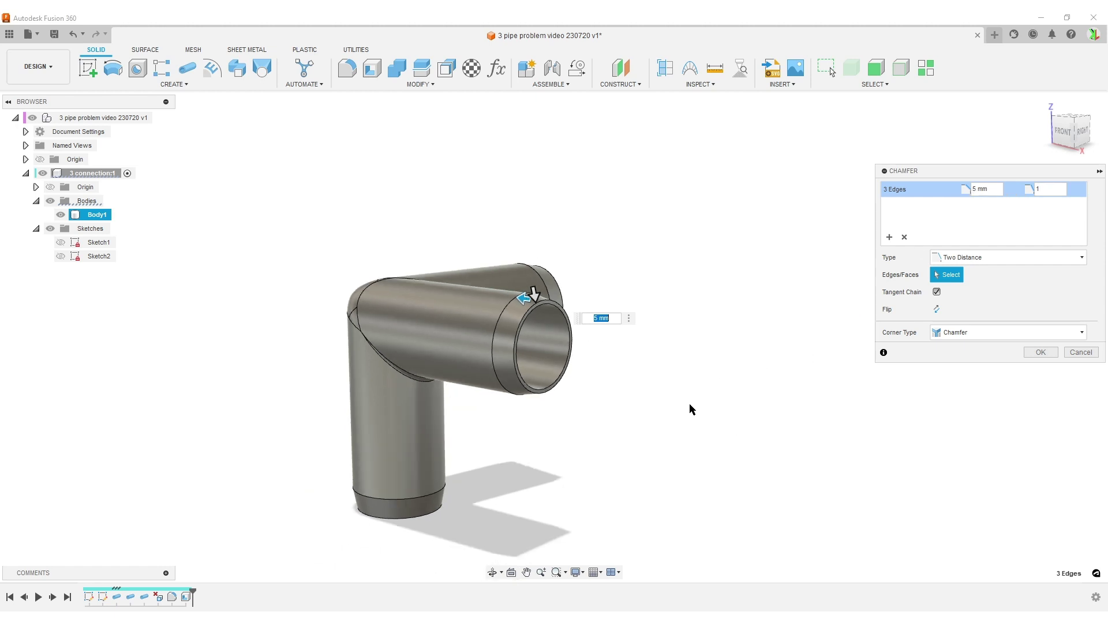
left_click(1046, 353)
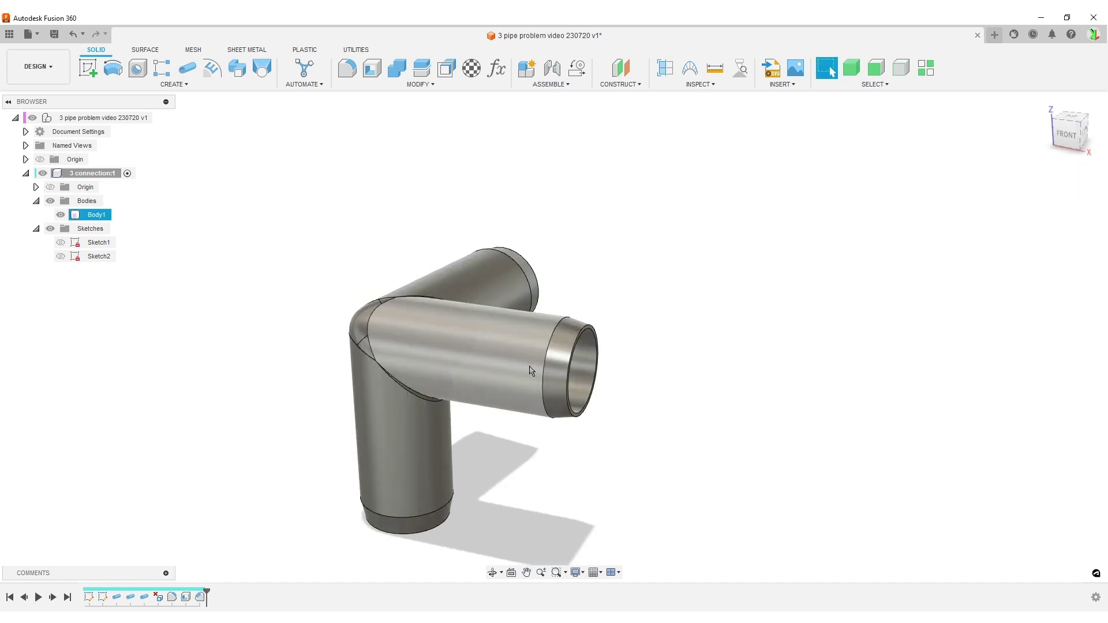
middle_click_drag(520, 388, 640, 400, "shift")
key("Escape")
left_click(692, 87)
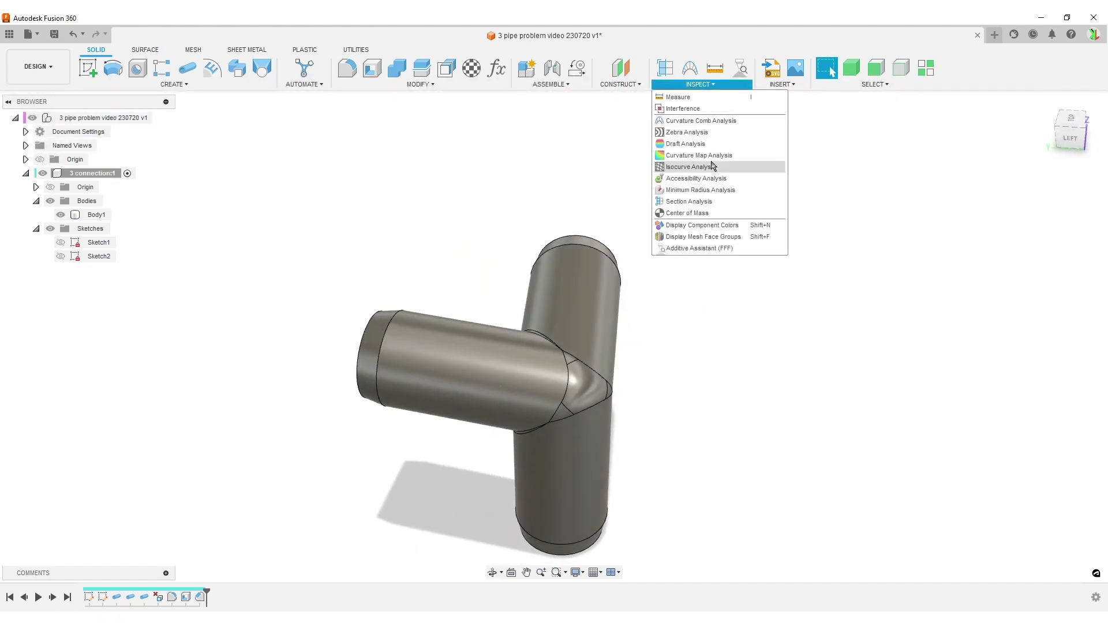
left_click(776, 160)
mouse_move(722, 448)
middle_mouse_down("shift")
mouse_move(695, 408)
mouse_move(796, 475)
mouse_move(745, 362)
mouse_move(737, 448)
middle_mouse_up("shift")
scroll(727, 439, "up", 5)
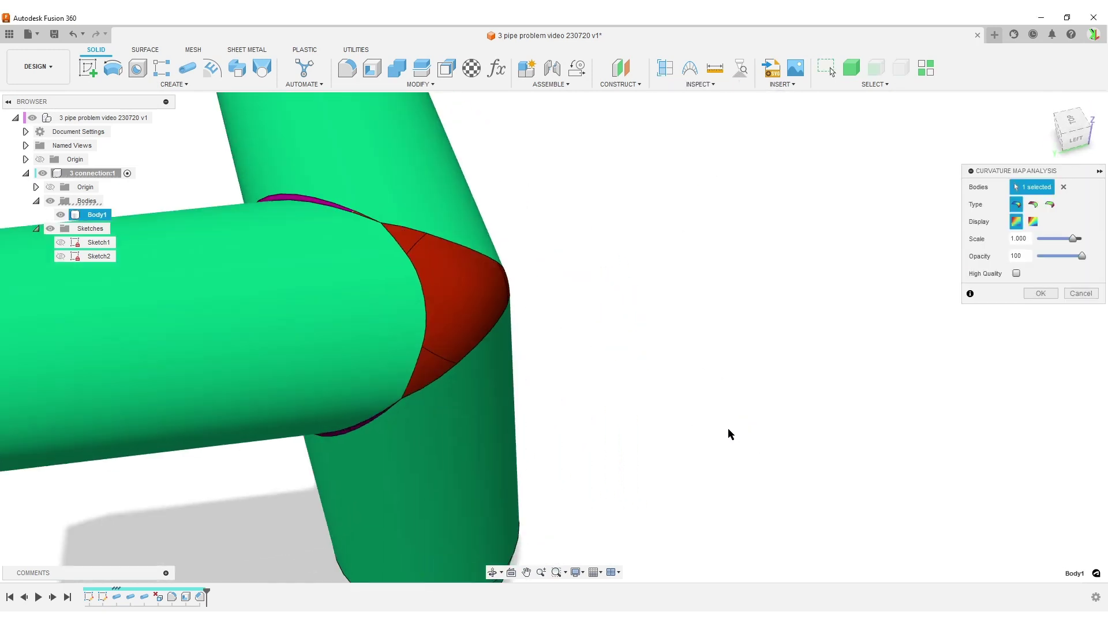
key("F6")
left_click(1081, 294)
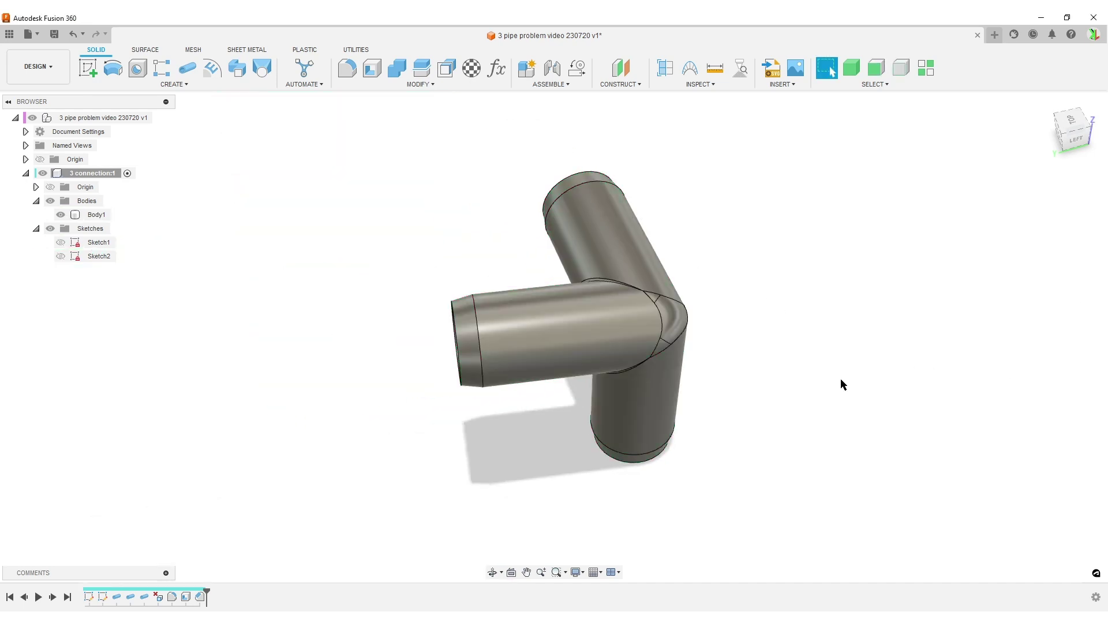
scroll(718, 331, "up", 5)
mouse_move(718, 332)
middle_mouse_down("shift")
mouse_move(722, 324)
mouse_move(410, 331)
mouse_move(631, 306)
mouse_move(707, 344)
middle_mouse_up("shift")
left_click(498, 411)
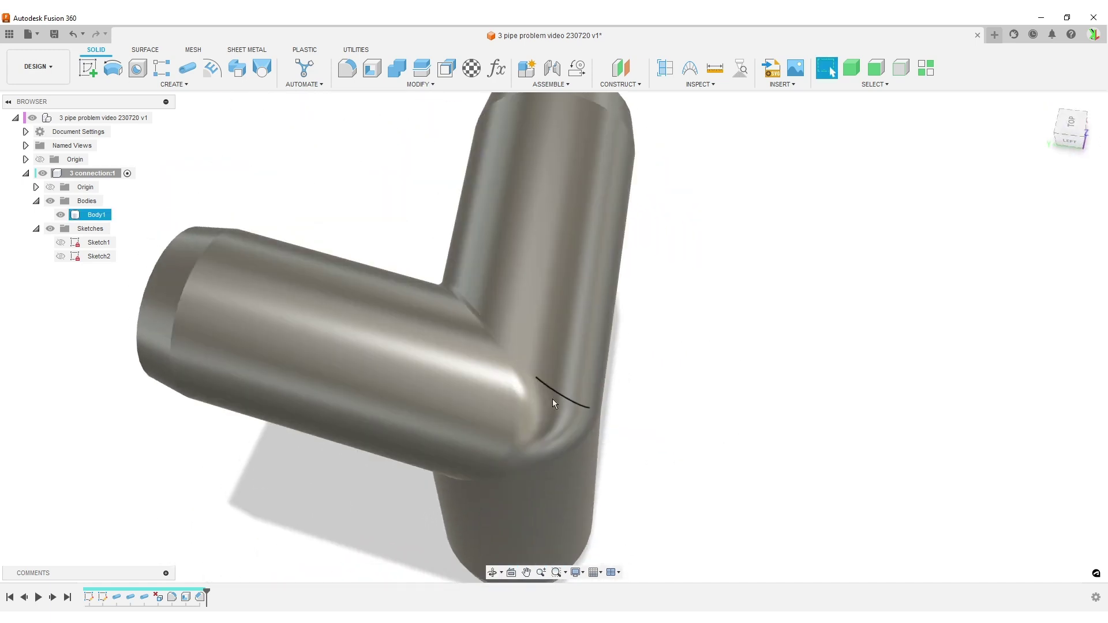
scroll(861, 330, "down", 5)
scroll(764, 354, "down", 3)
middle_click_drag(763, 353, 610, 295, "shift")
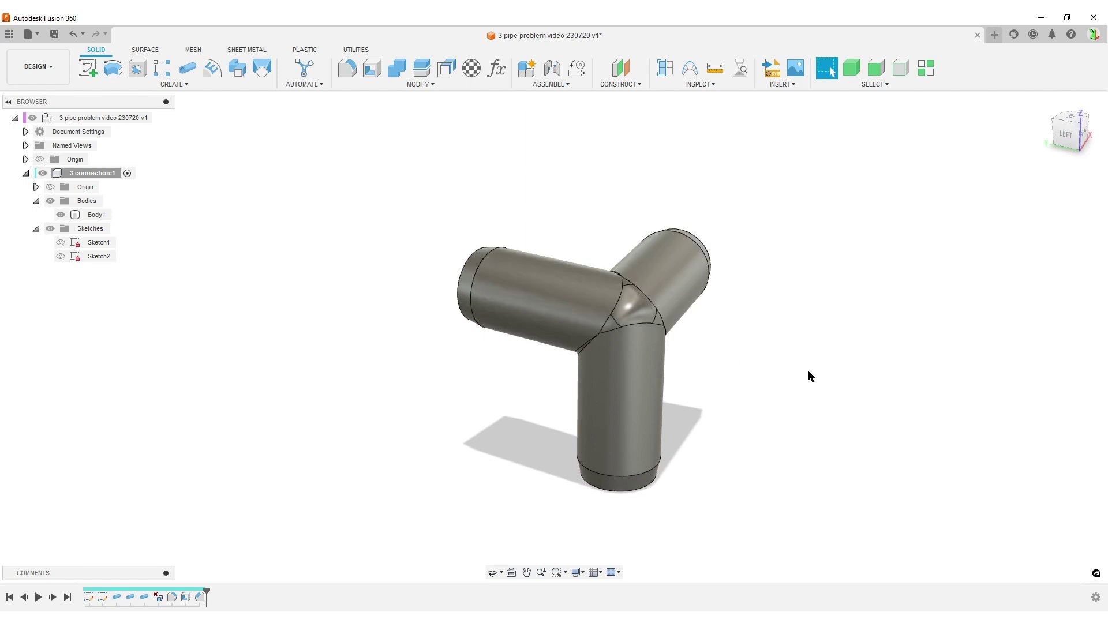
middle_click_drag(807, 365, 733, 357)
scroll(693, 349, "up", 5)
scroll(639, 374, "down", 6)
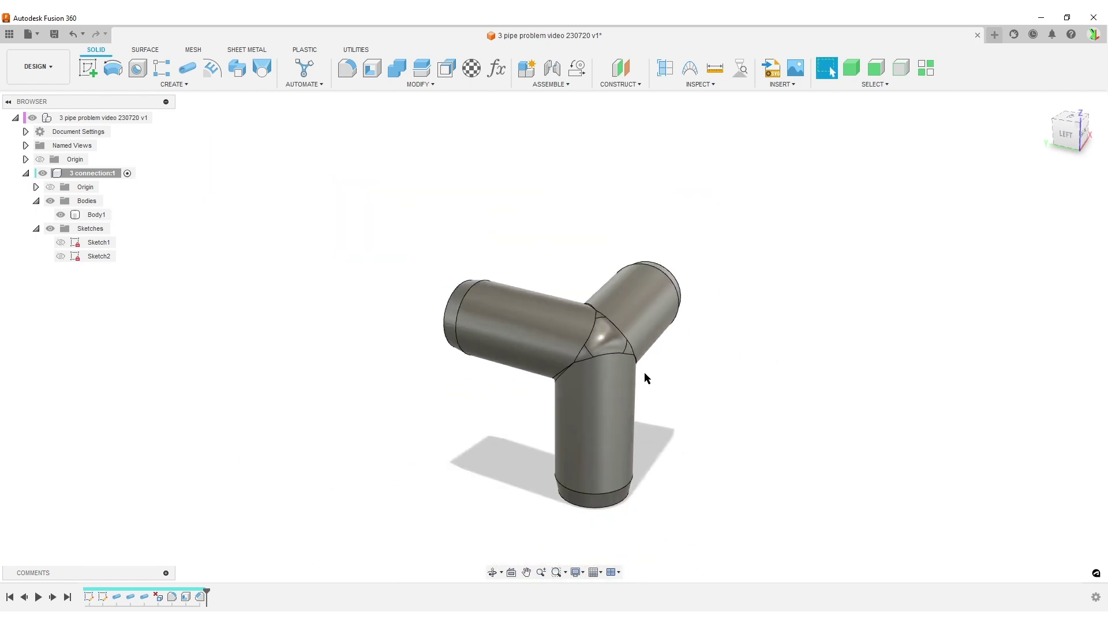